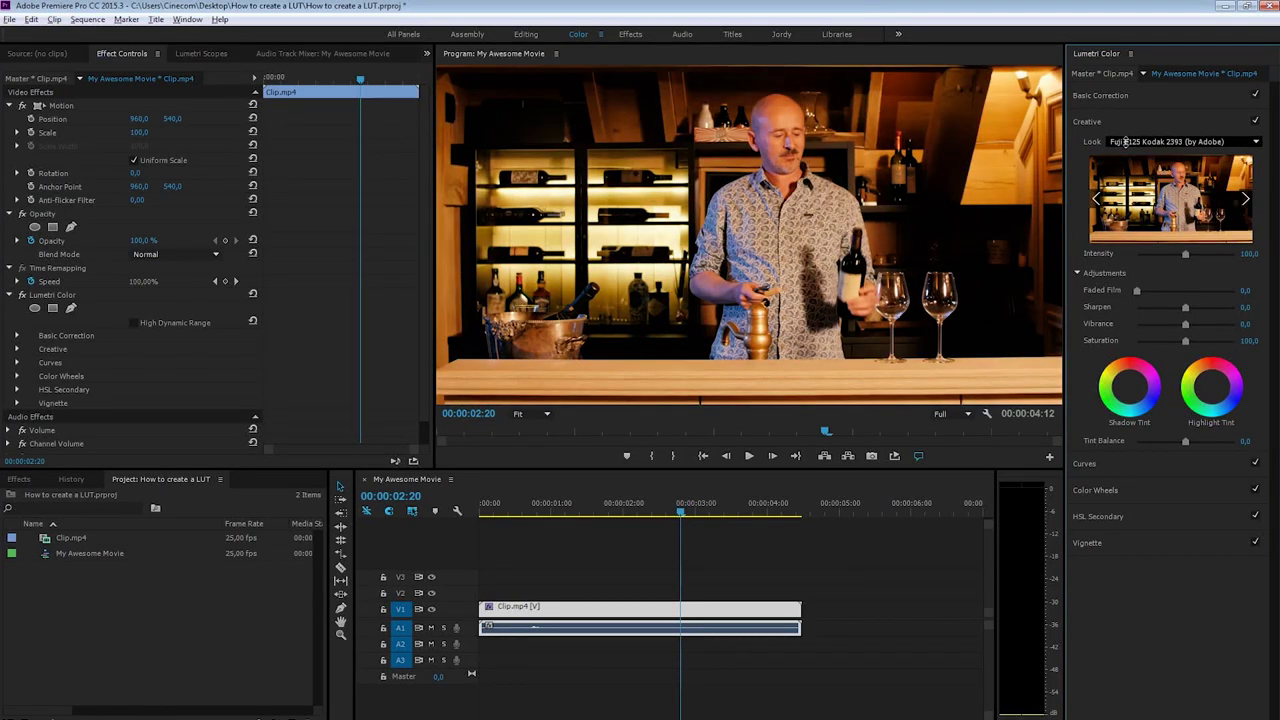
Scroll through the Lumetri Creative Look list to preview the built-in looks on the clip
scroll(1125, 141, down, 1)
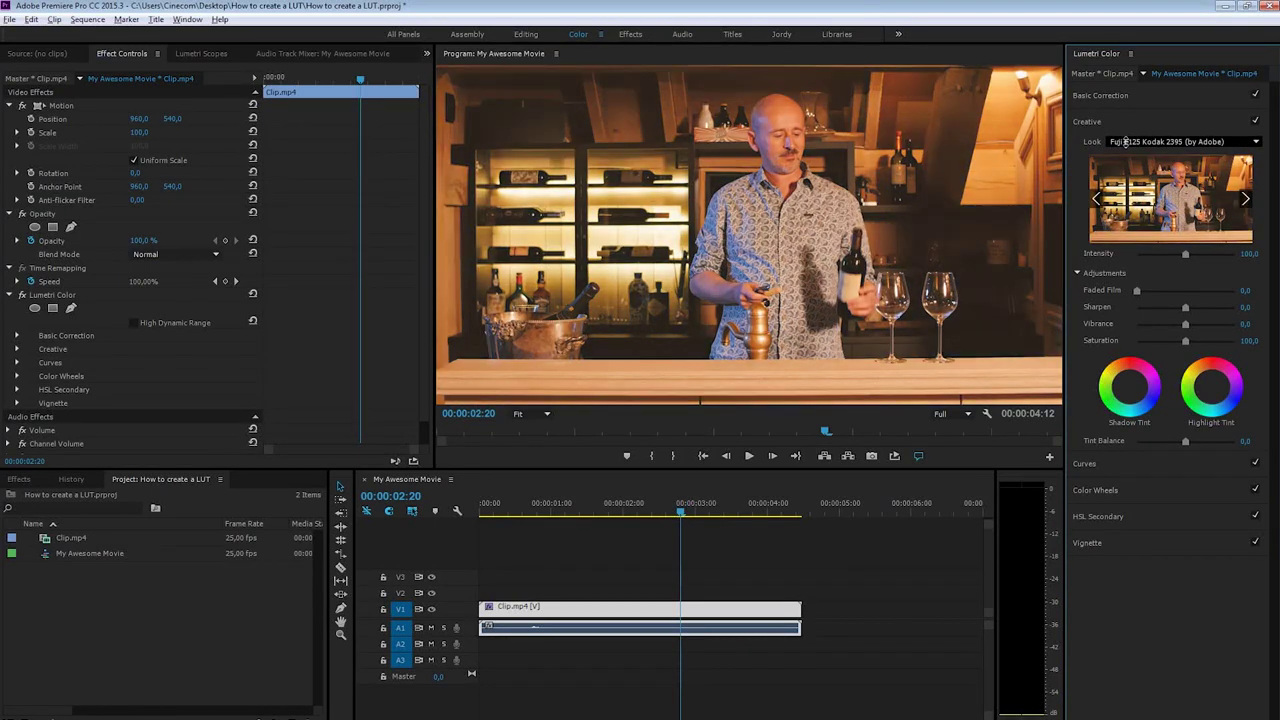
scroll(1125, 141, down, 3)
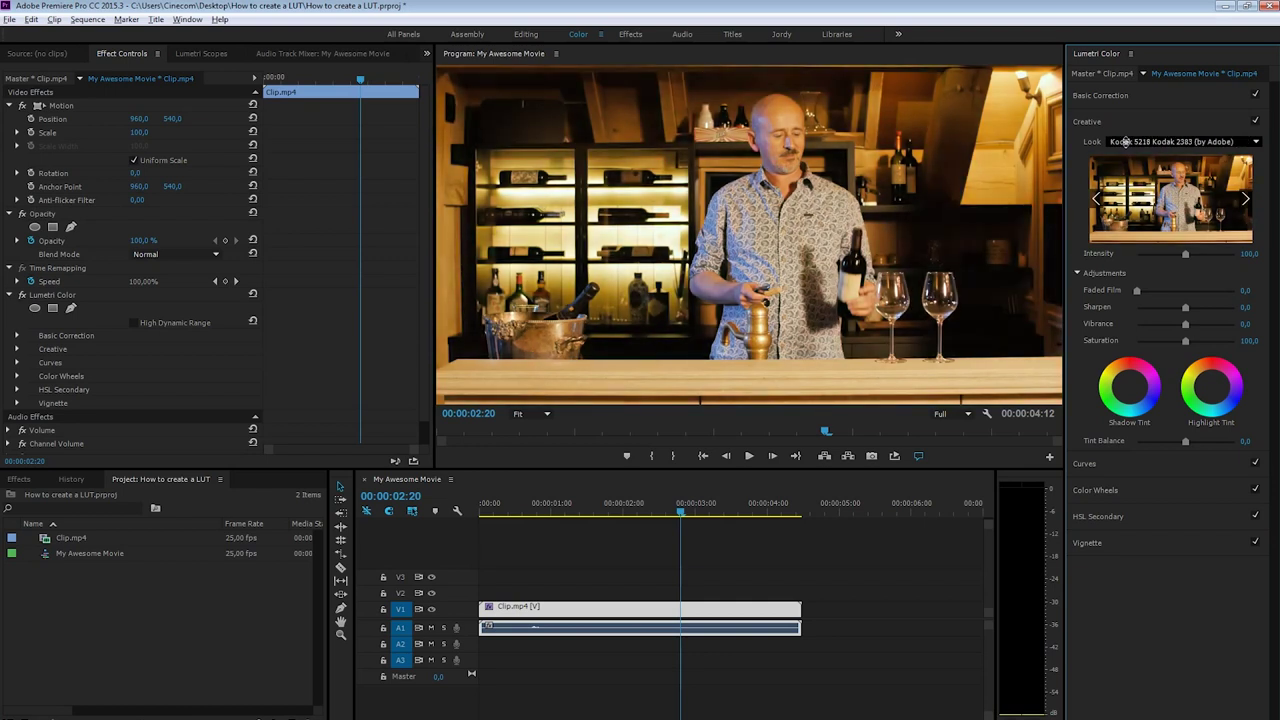
scroll(1125, 141, down, 1)
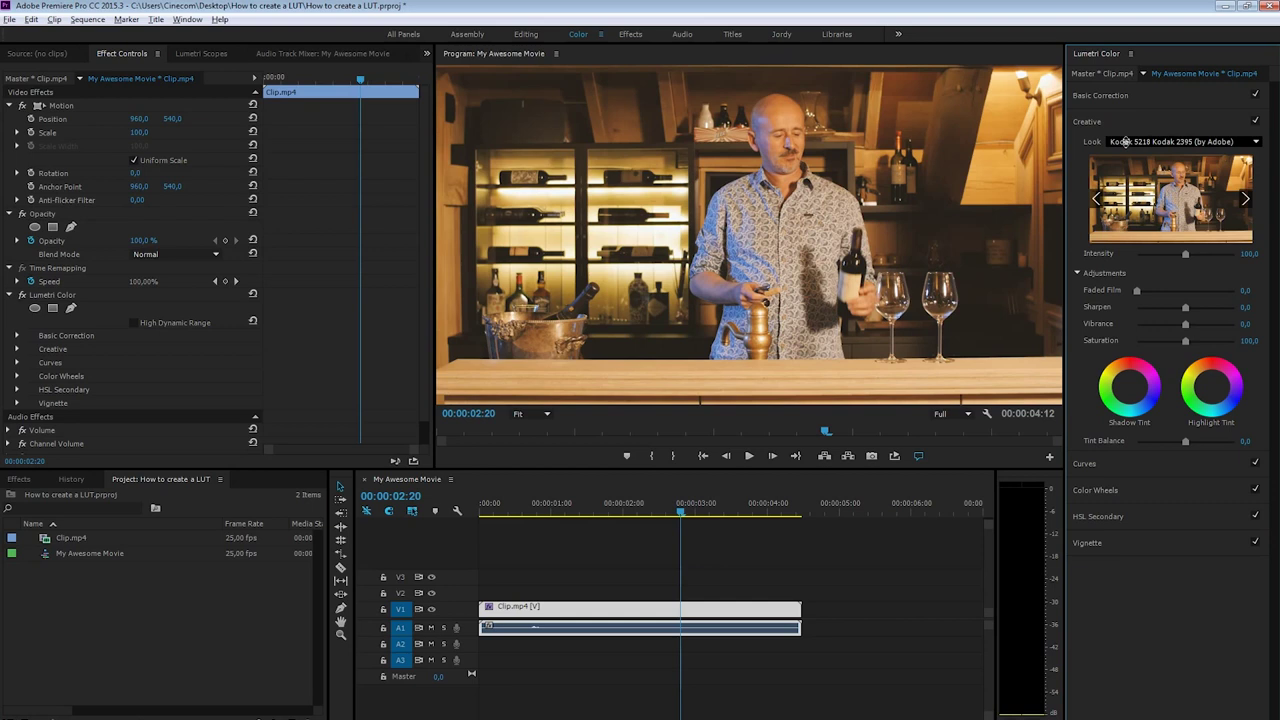
scroll(1125, 141, down, 1)
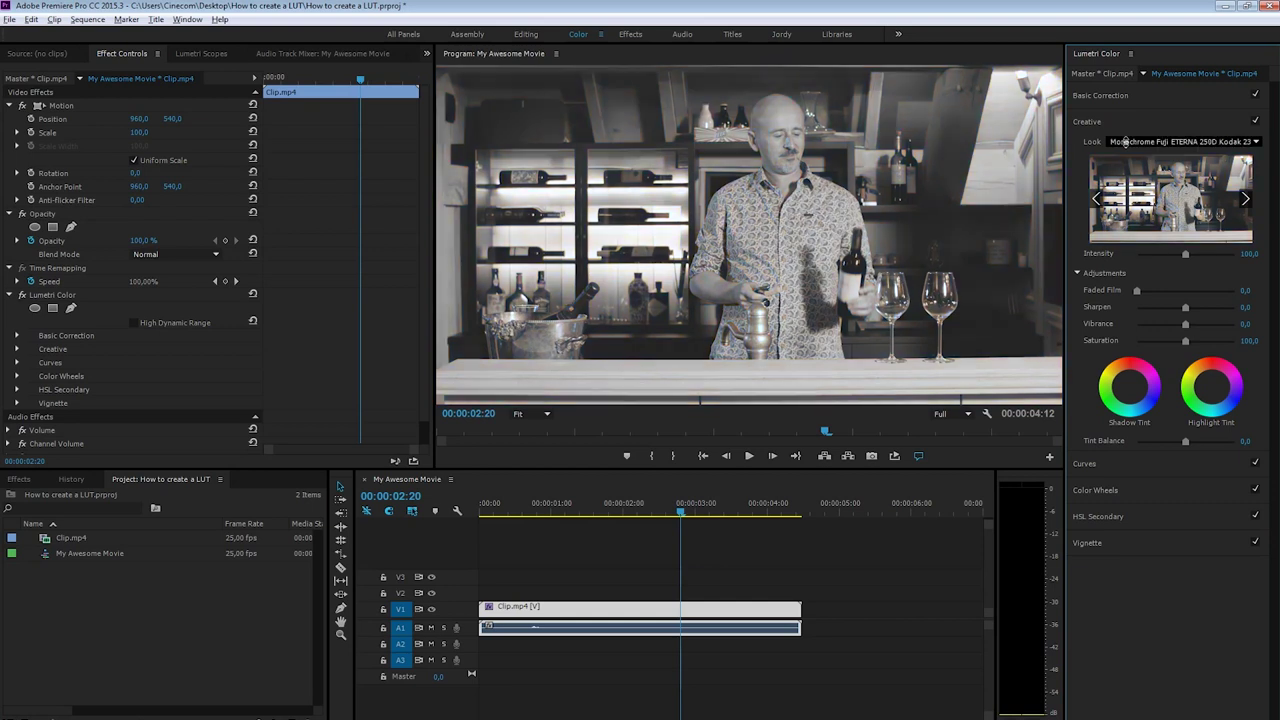
scroll(1125, 141, down, 2)
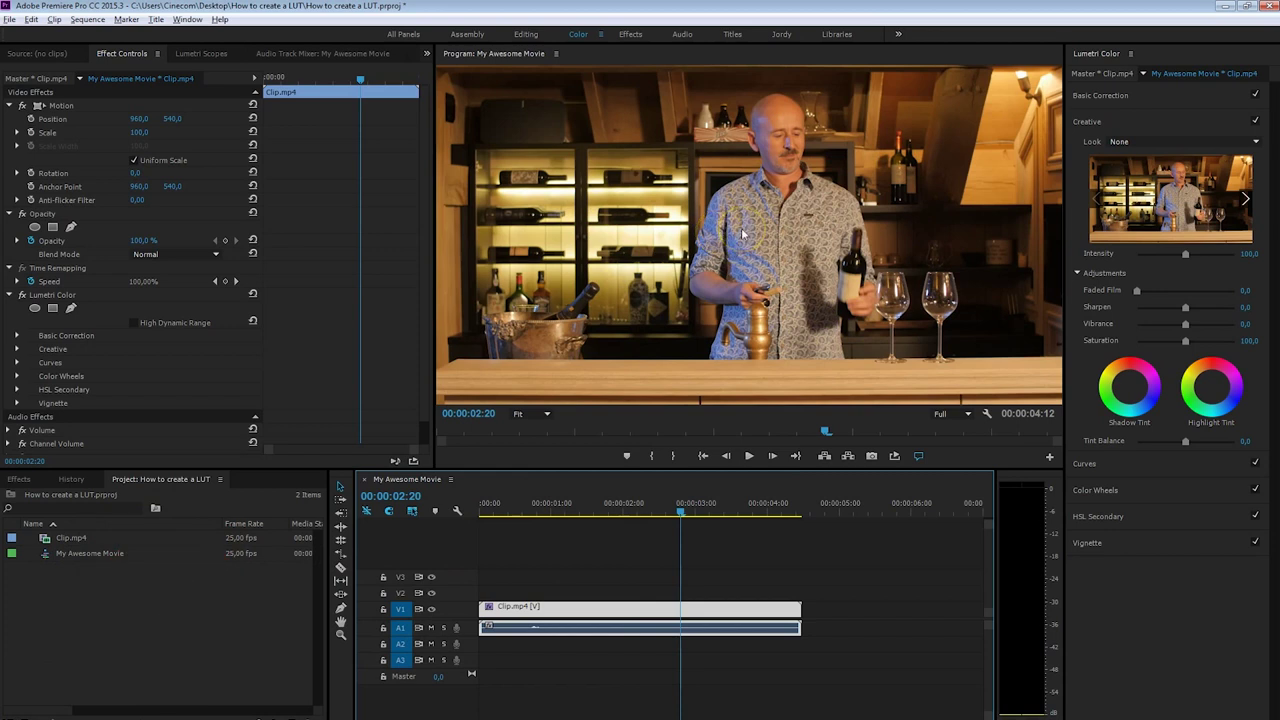
Export the current program frame as a TIFF still named 'Frame Grab'
click(871, 456)
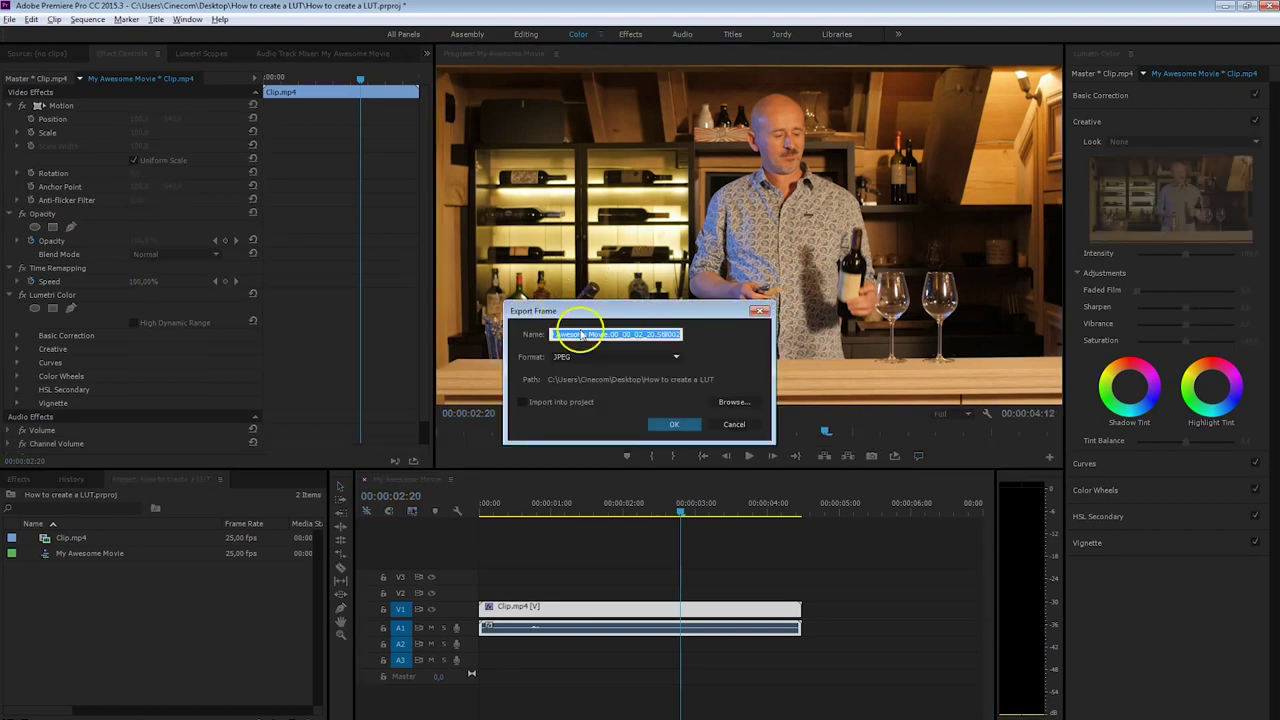
text(Frame Grab)
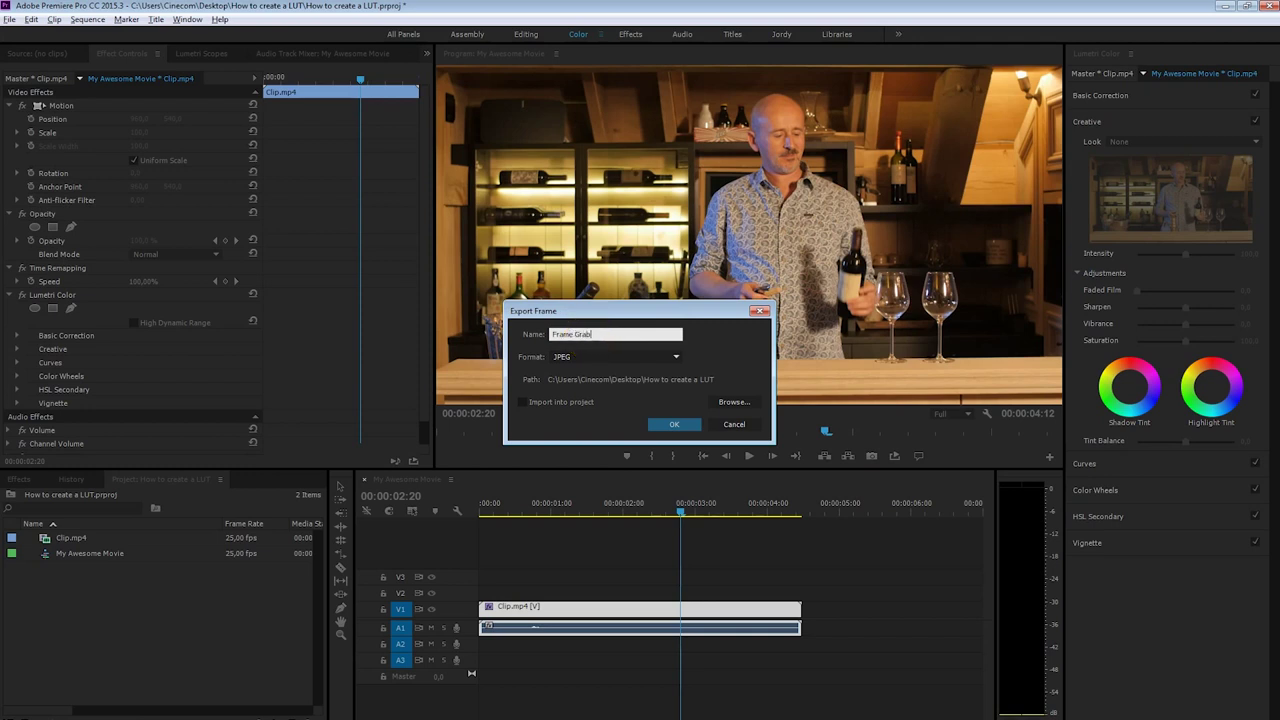
click(650, 358)
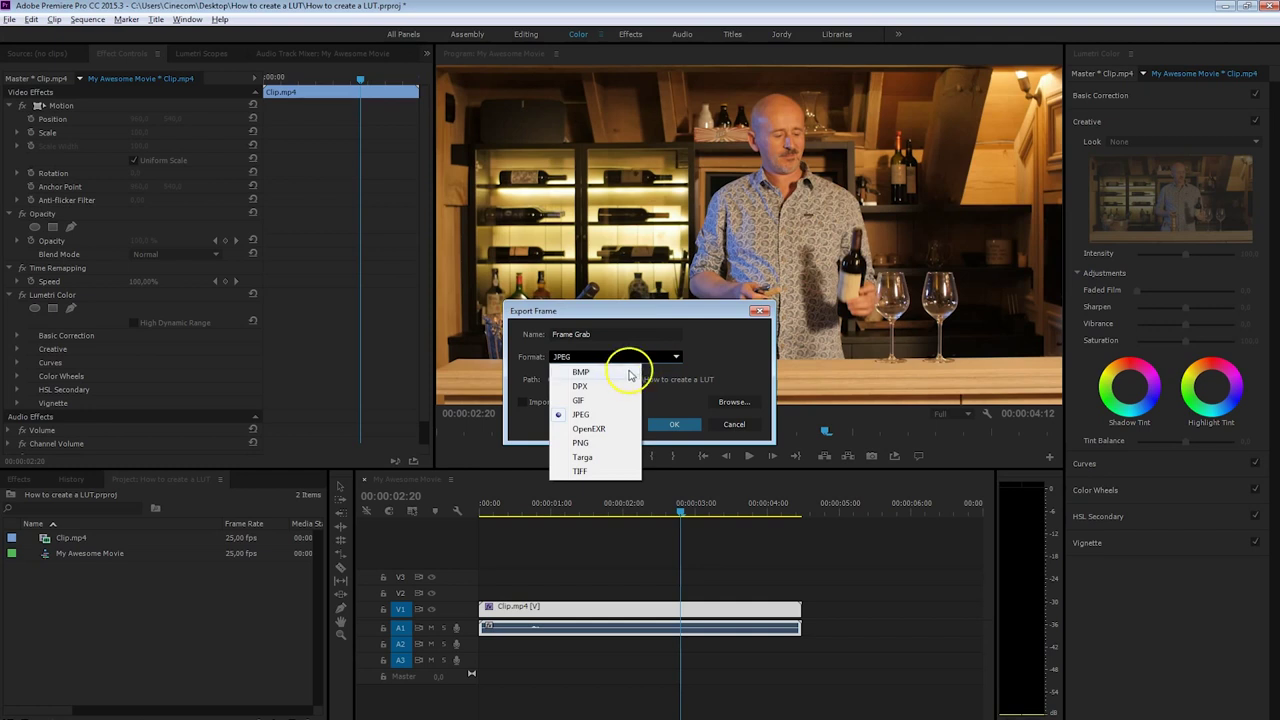
click(601, 472)
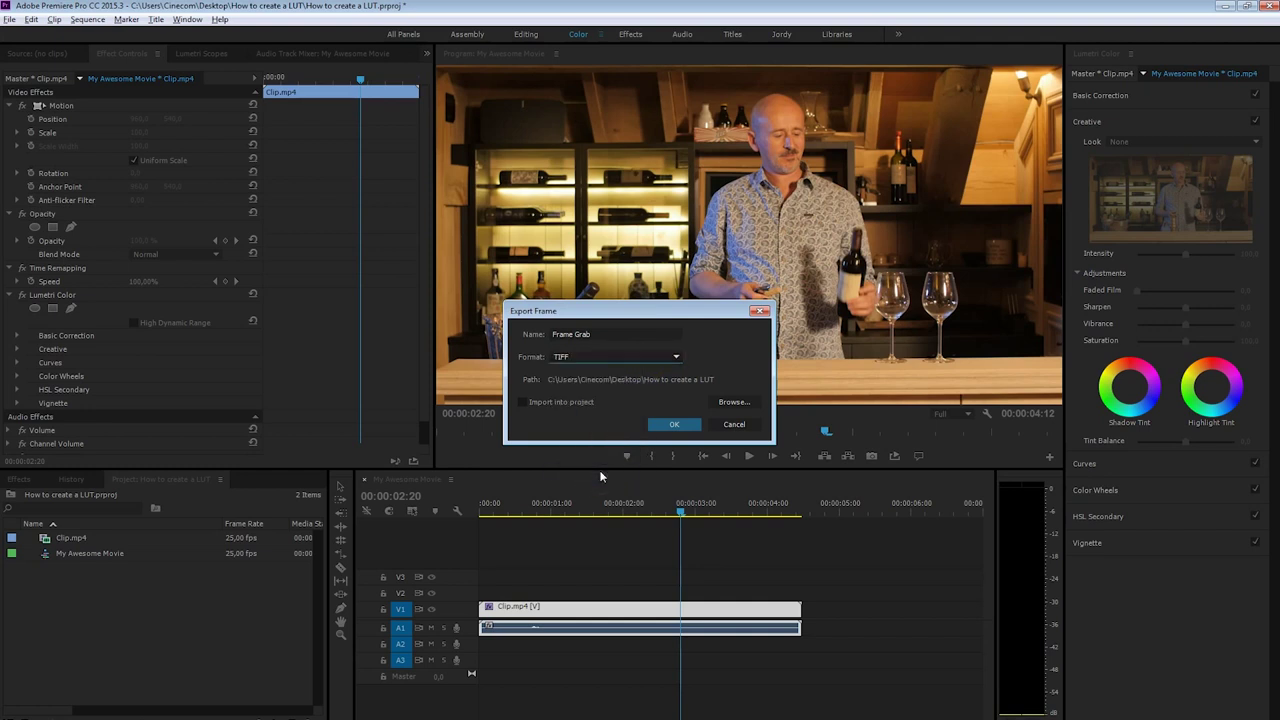
click(666, 424)
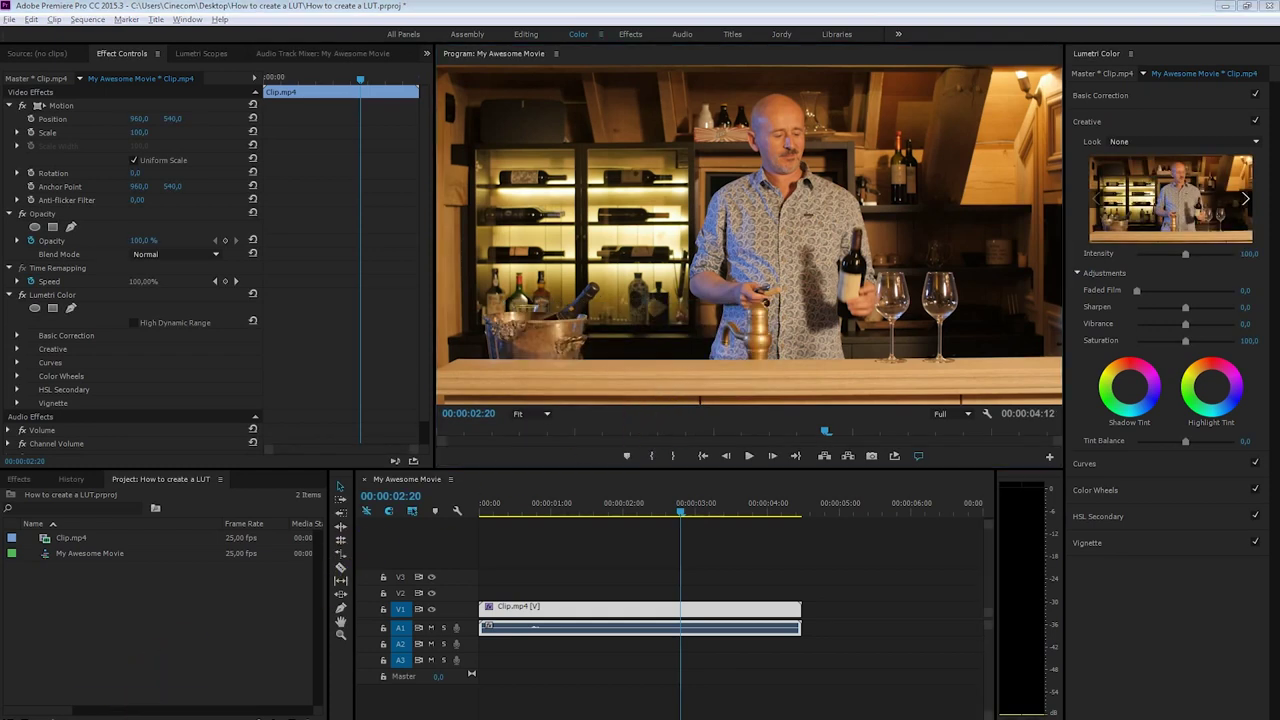
In the How to create a LUT folder, locate Clip.mp4 and select the exported Frame Grab.tif
click(160, 700)
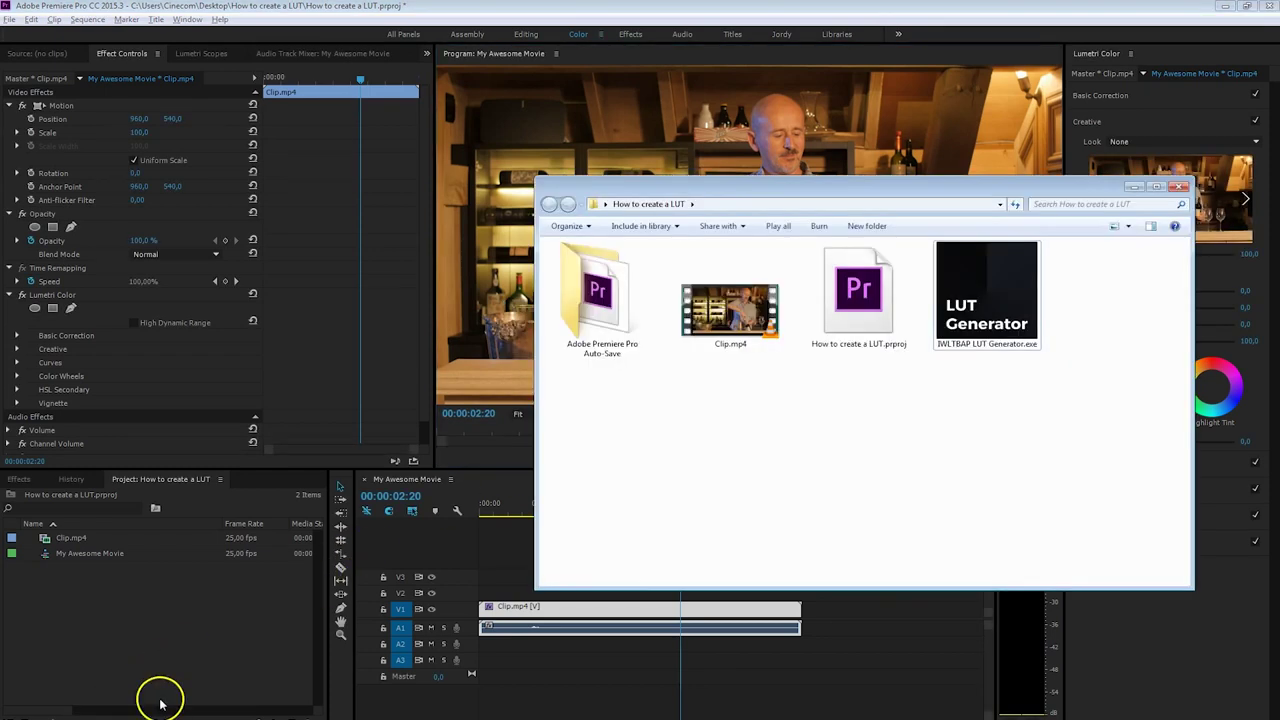
click(742, 345)
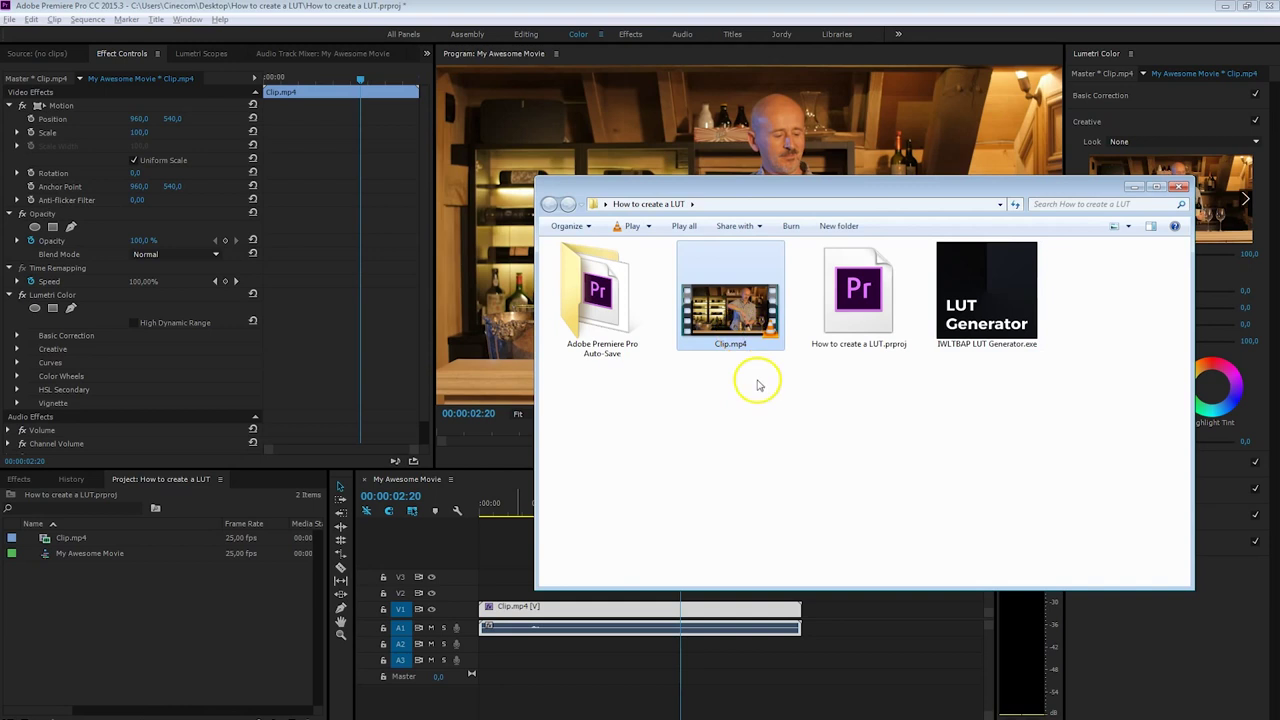
click(824, 422)
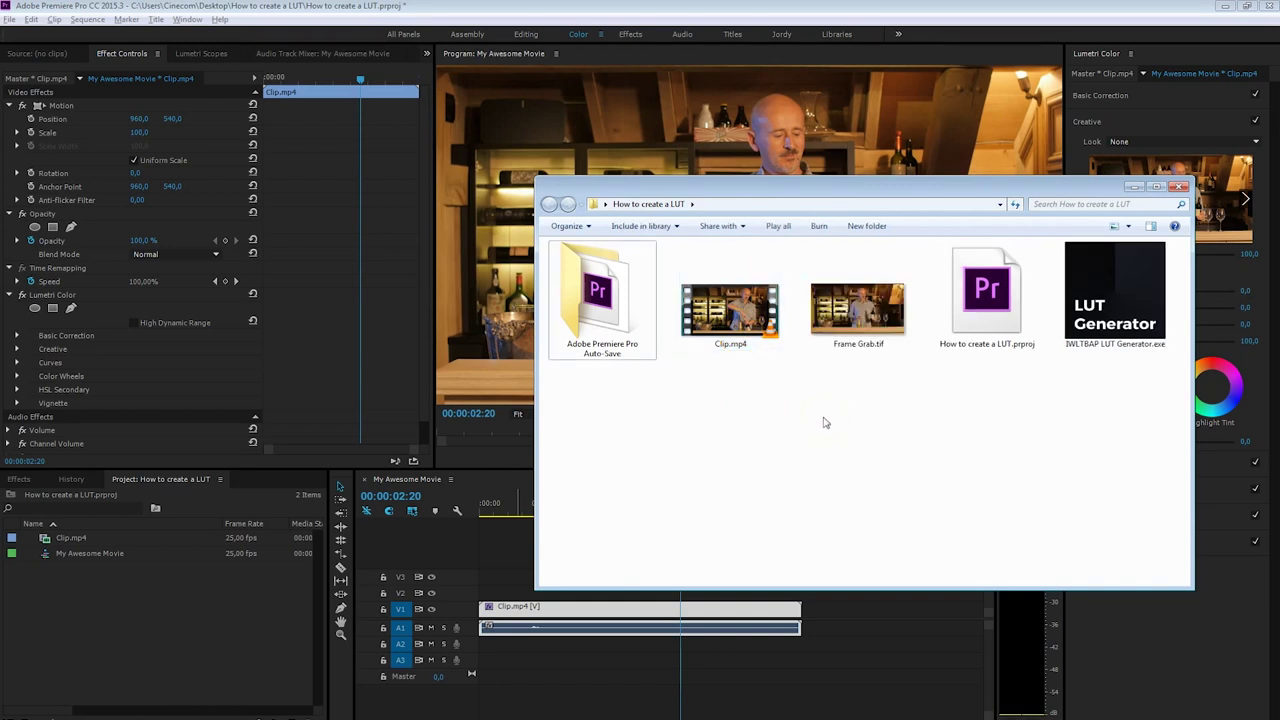
click(860, 325)
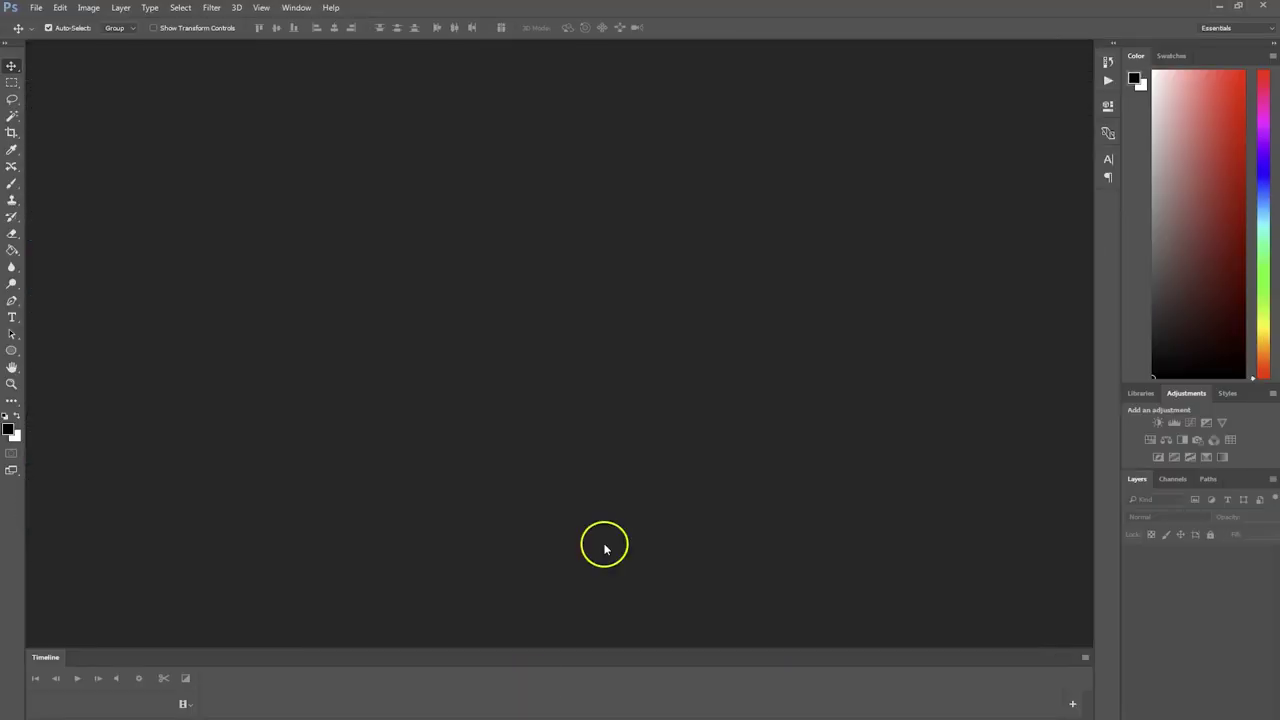
Open Frame Grab.tif in Photoshop by dragging it in from the folder window
key(alt+Tab)
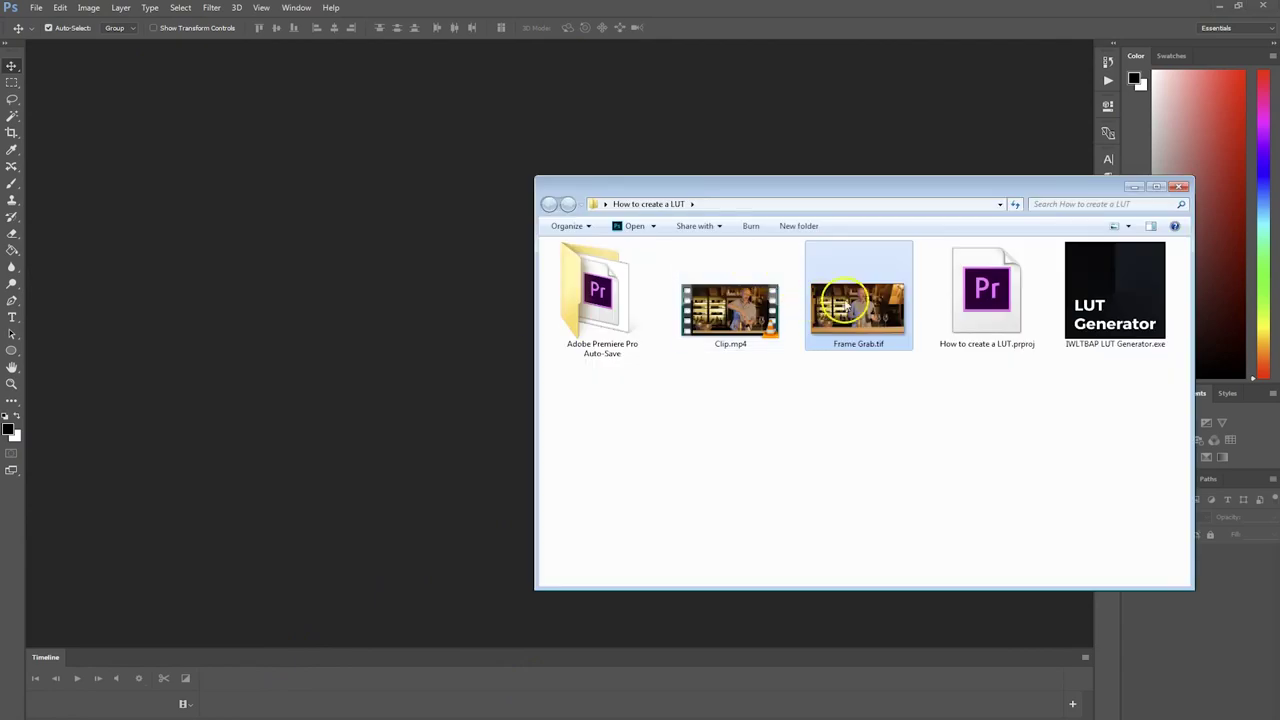
drag(855, 305, 538, 144)
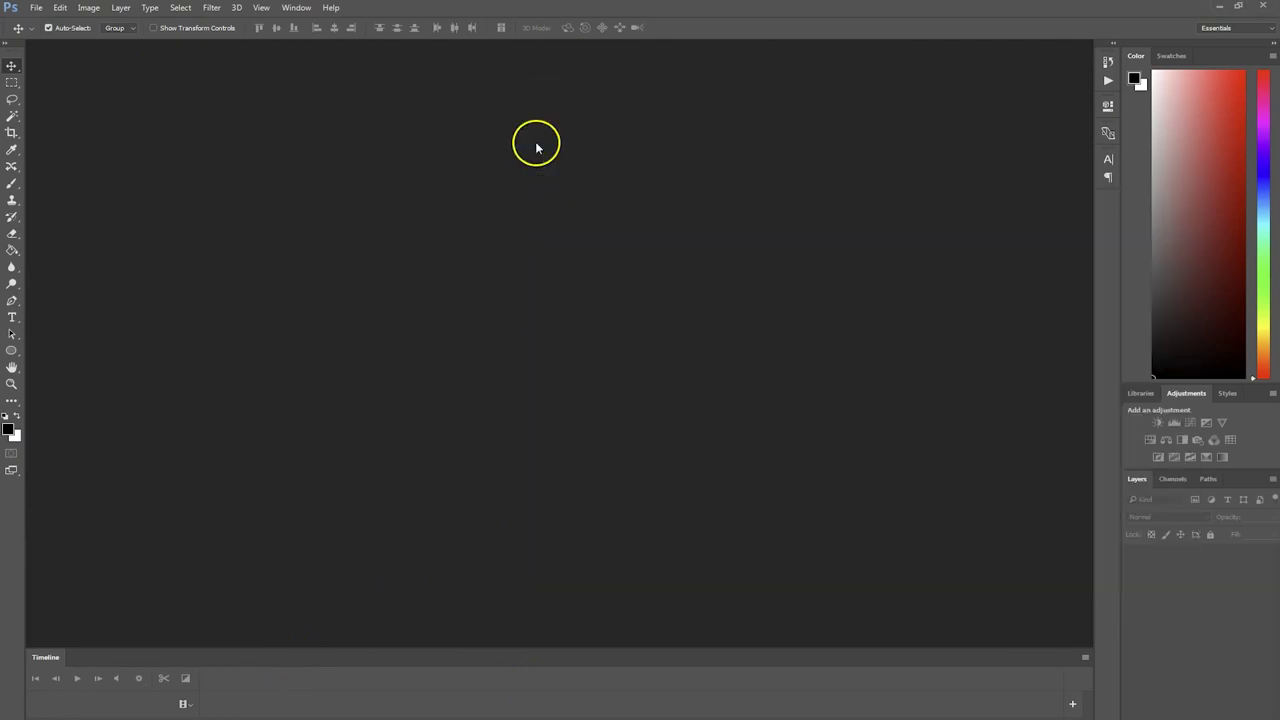
click(742, 234)
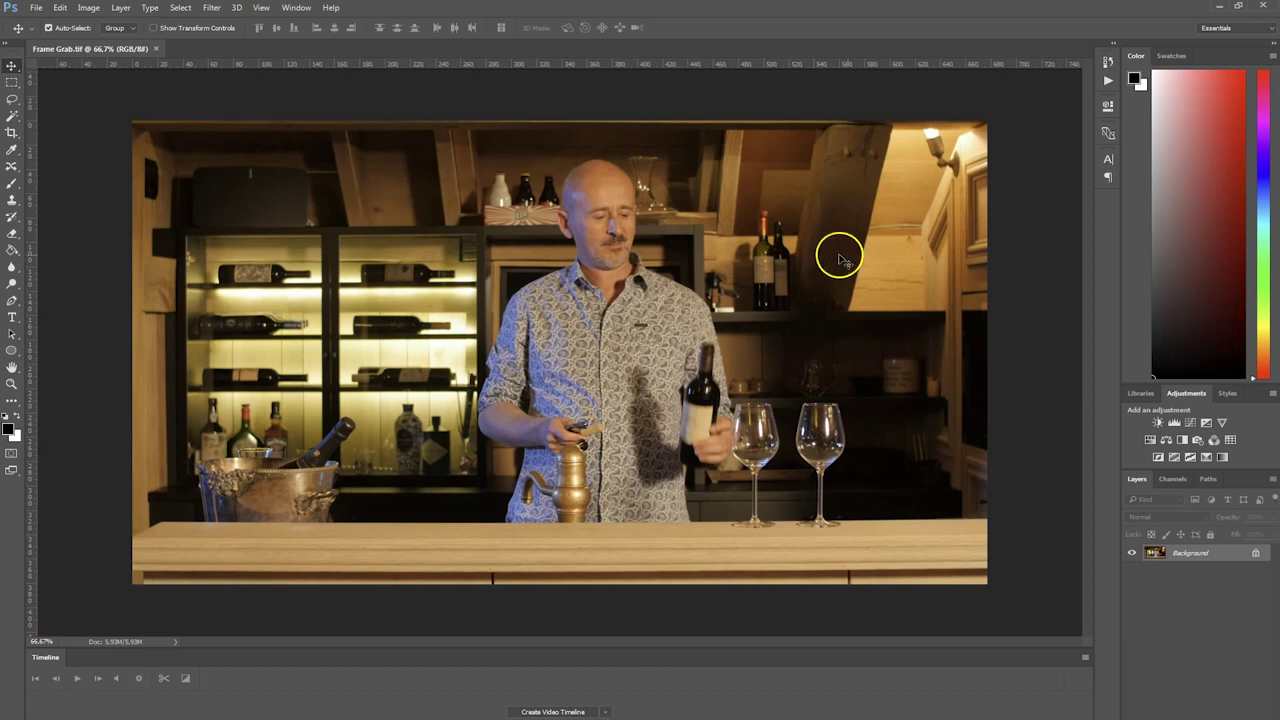
Add a Curves adjustment layer with an S-curve for more contrast
click(1191, 424)
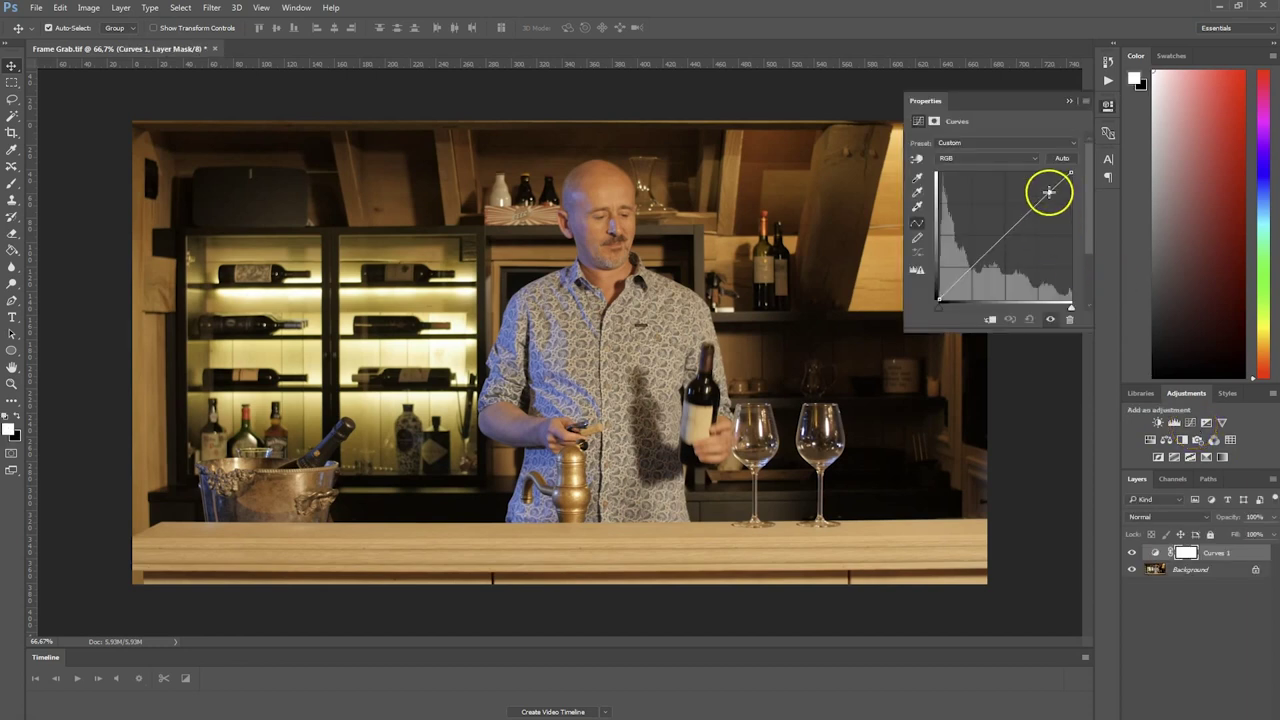
drag(1049, 191, 1038, 189)
drag(958, 276, 964, 284)
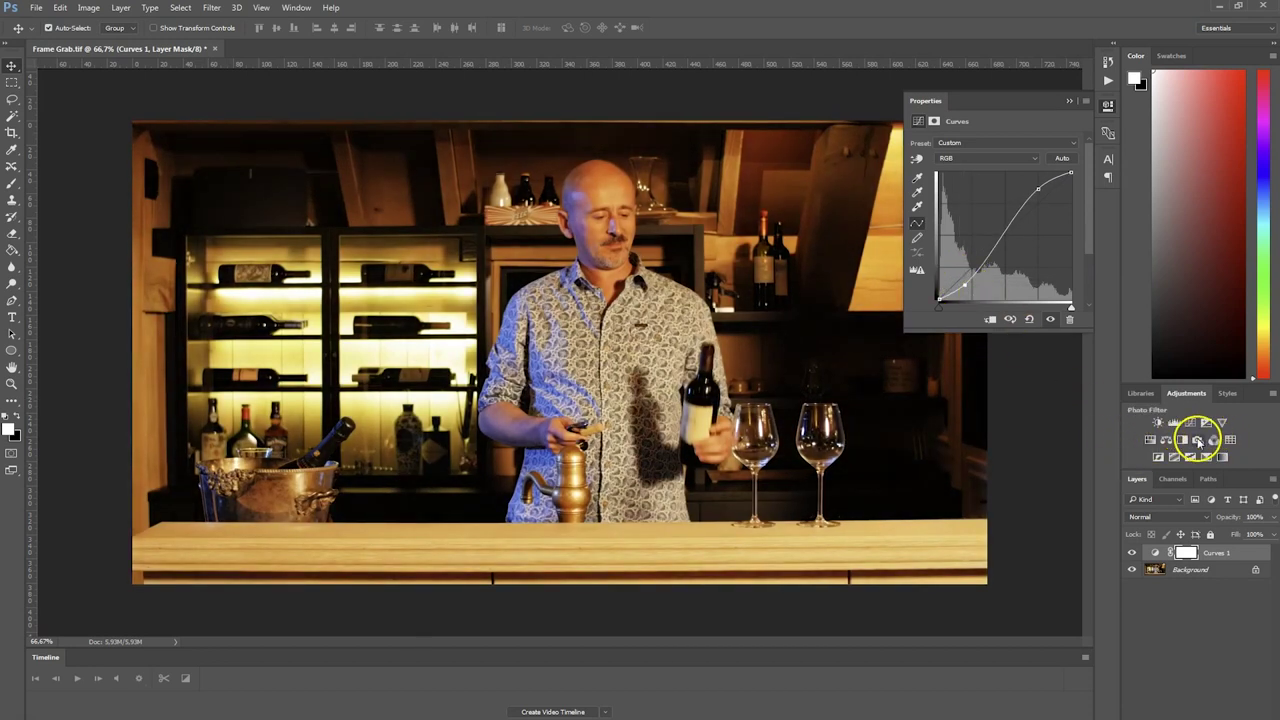
Add a Red Photo Filter adjustment layer at 46% density
click(1198, 441)
click(986, 143)
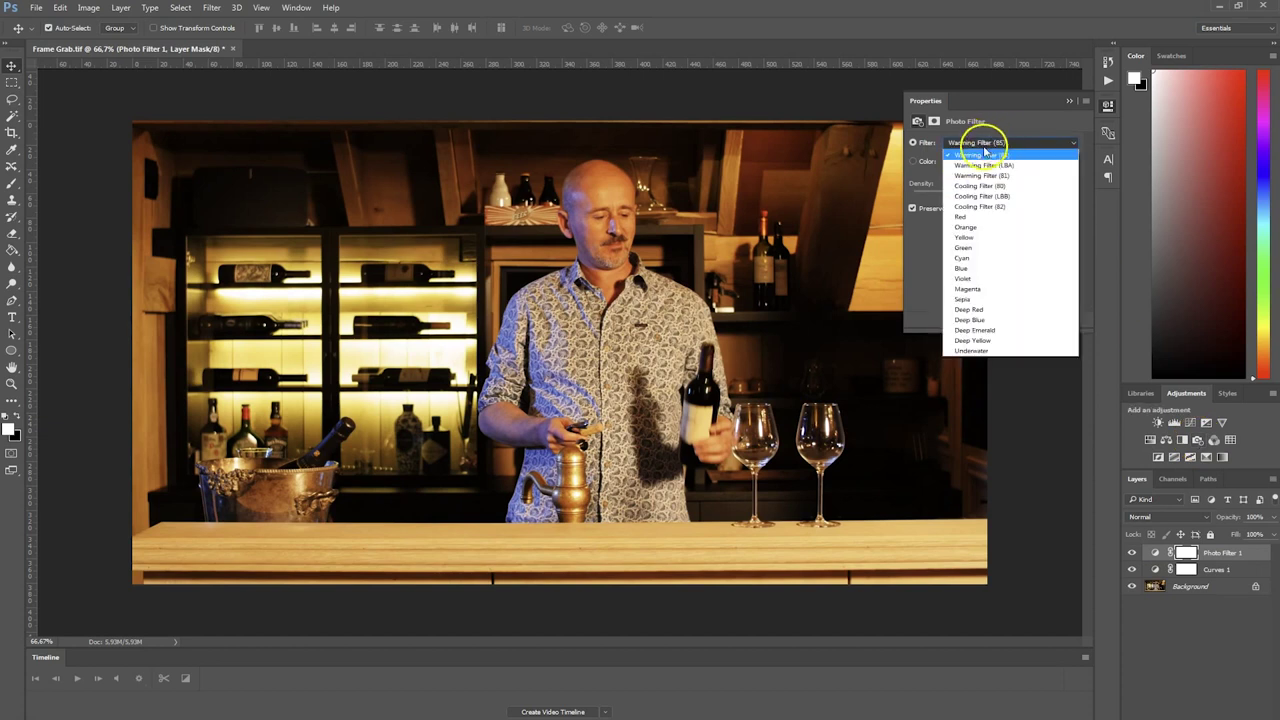
click(996, 217)
drag(951, 191, 985, 197)
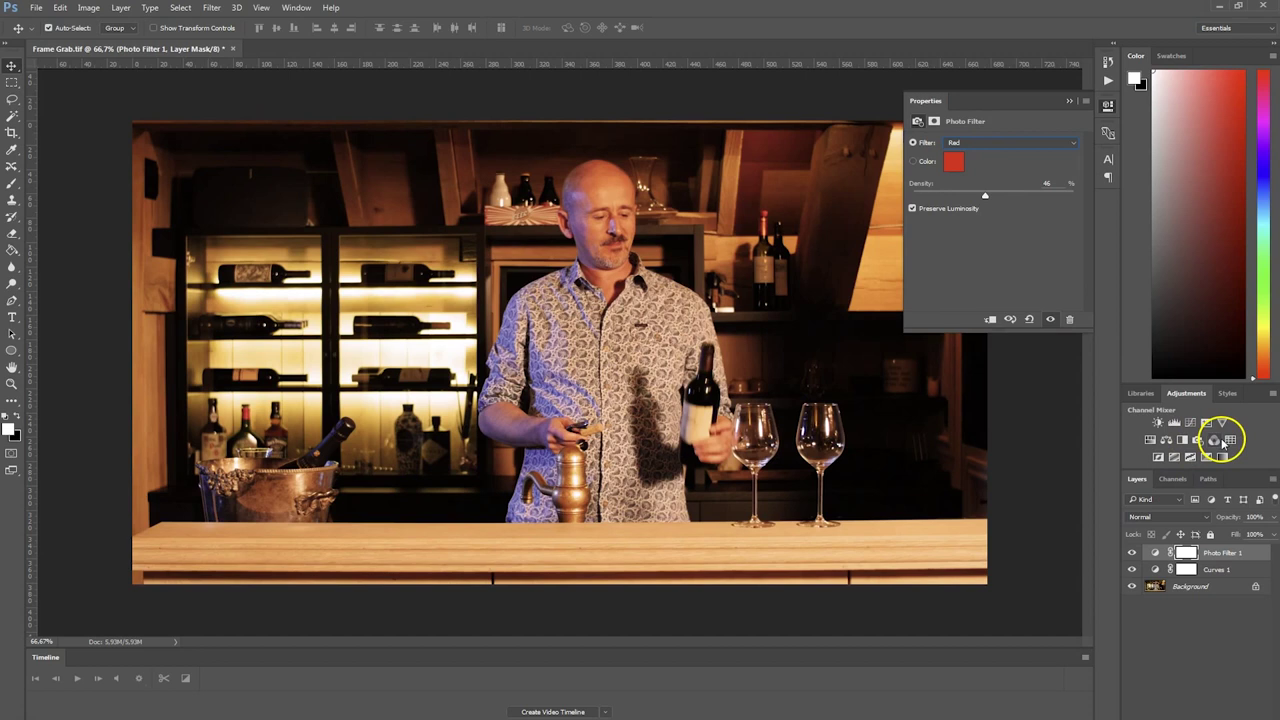
Add a Hue/Saturation layer lowering saturation to -40, then collapse the Properties panel
click(1150, 440)
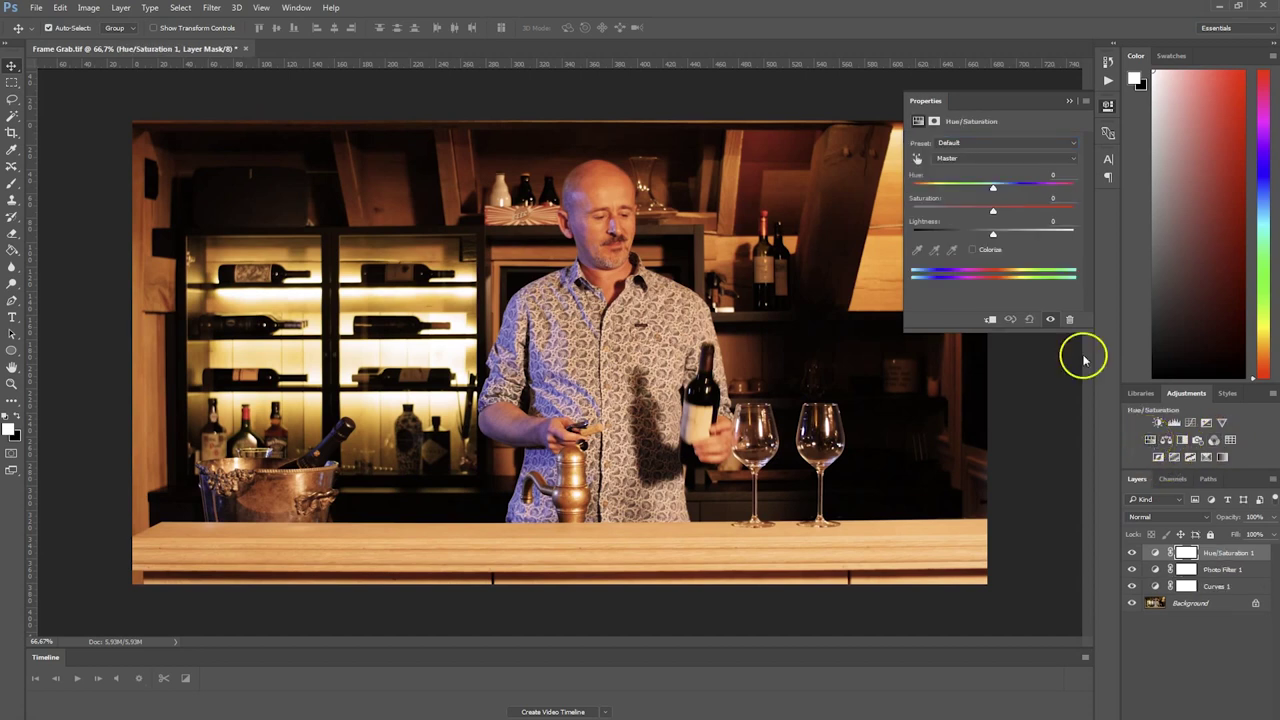
drag(991, 209, 961, 213)
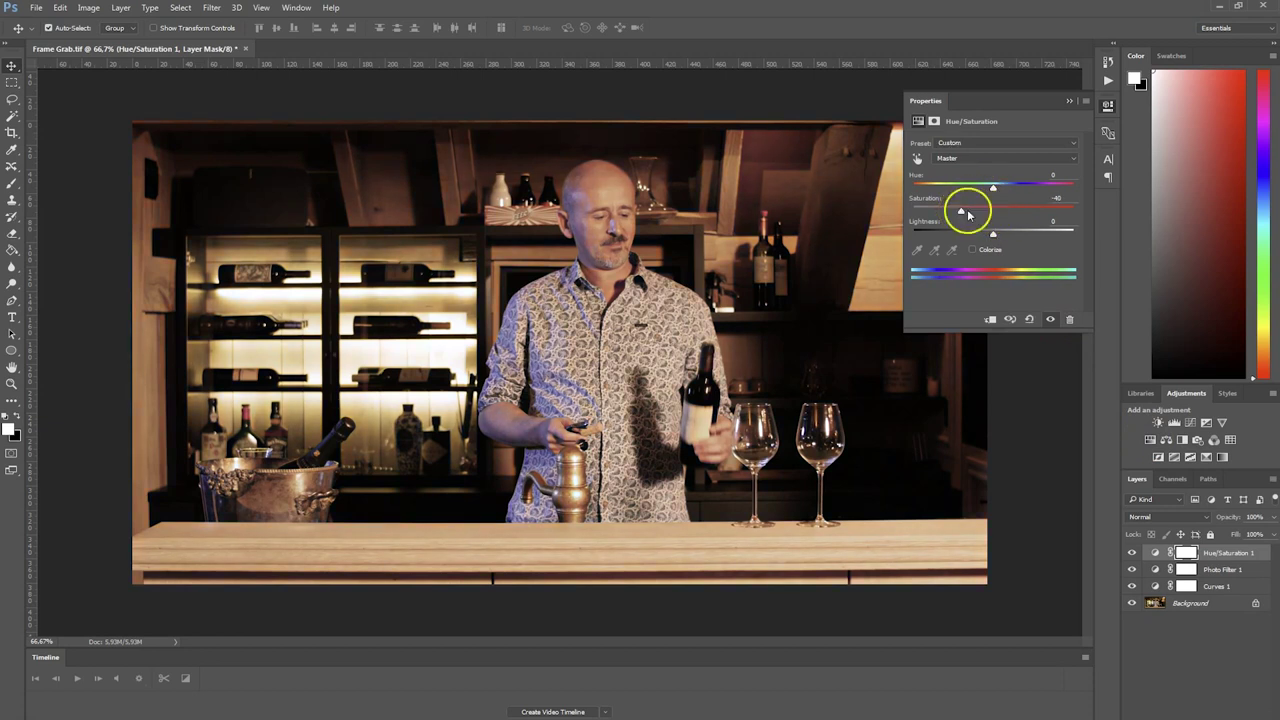
click(1068, 101)
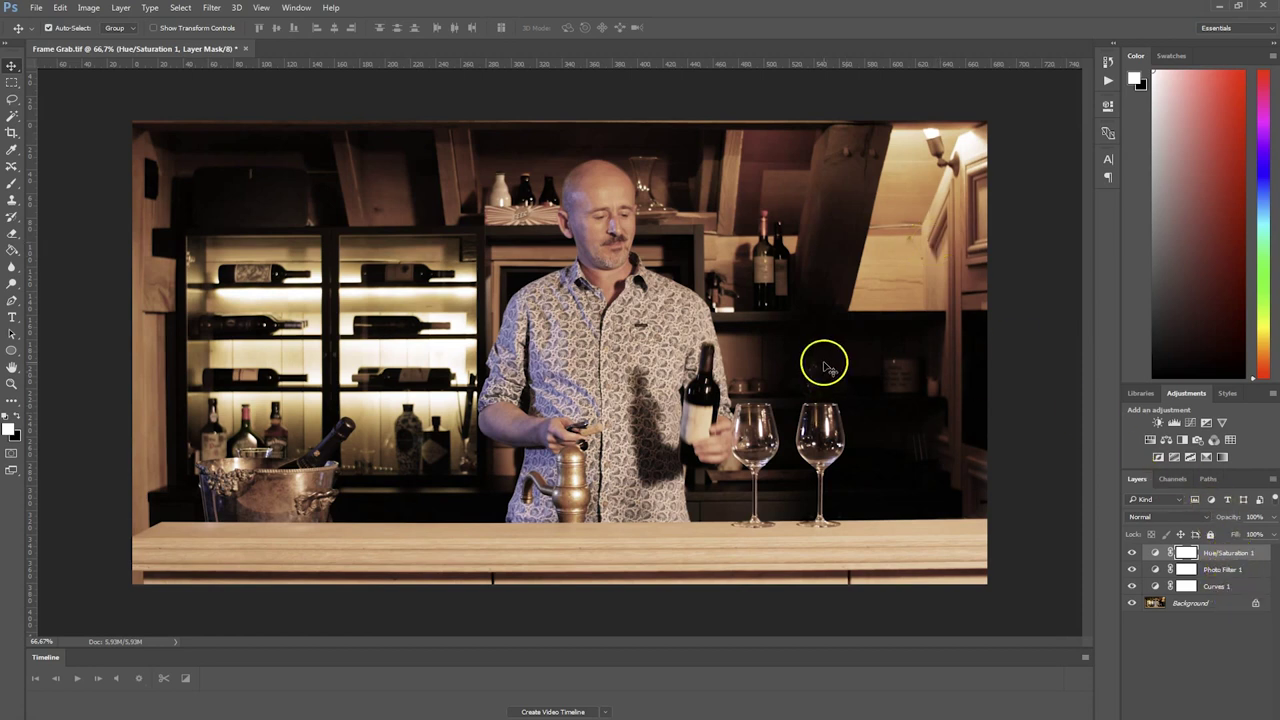
Start a Color Lookup Tables export from the File menu with 64 grid points
click(38, 8)
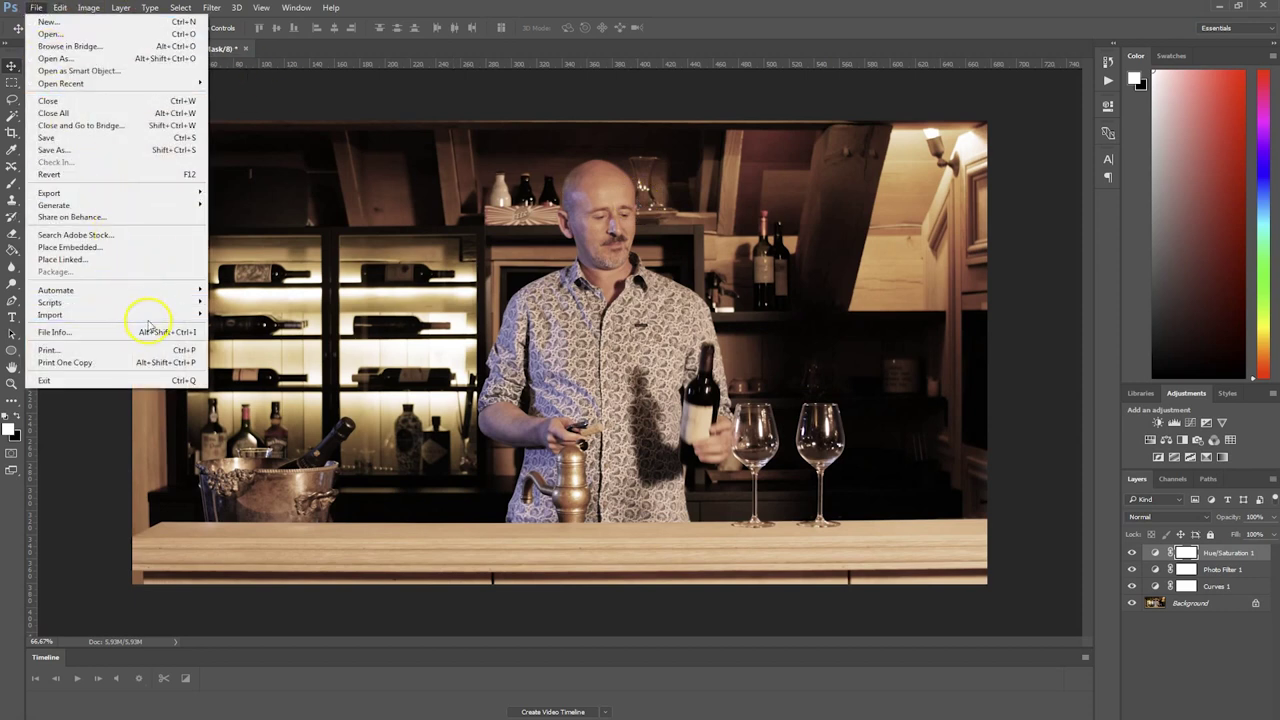
mouse_move(149, 316)
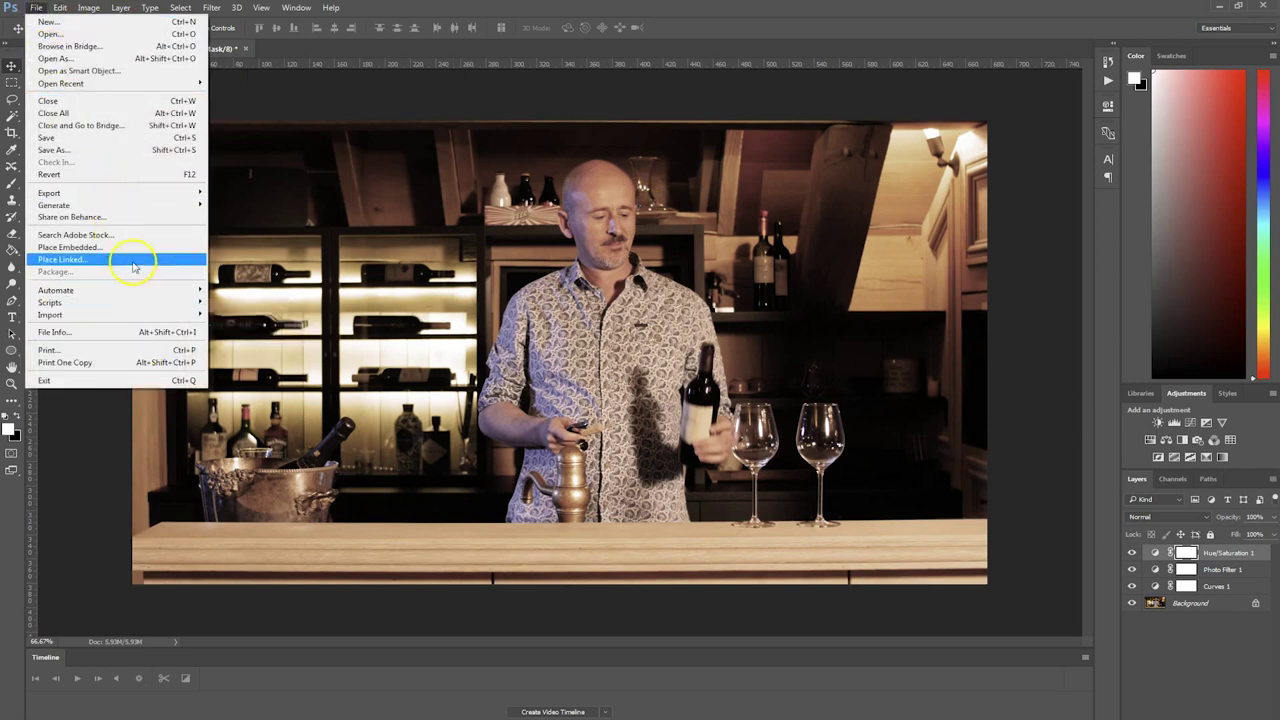
mouse_move(126, 200)
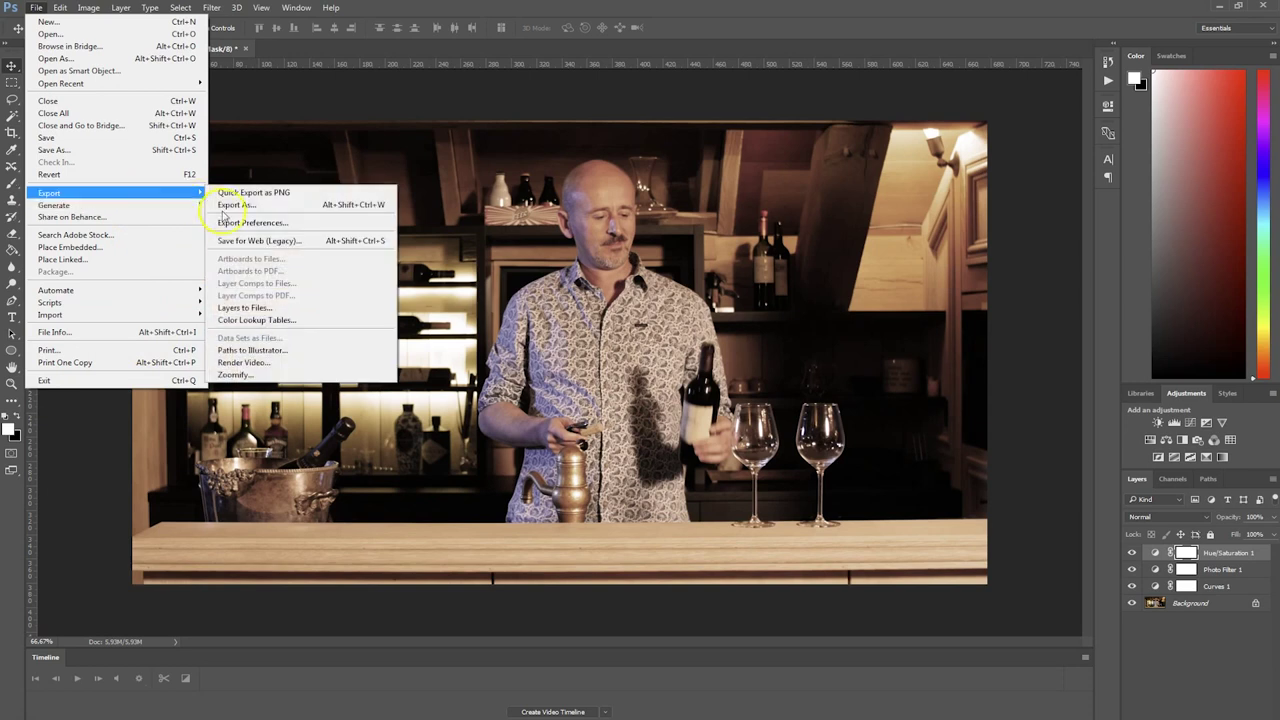
click(340, 326)
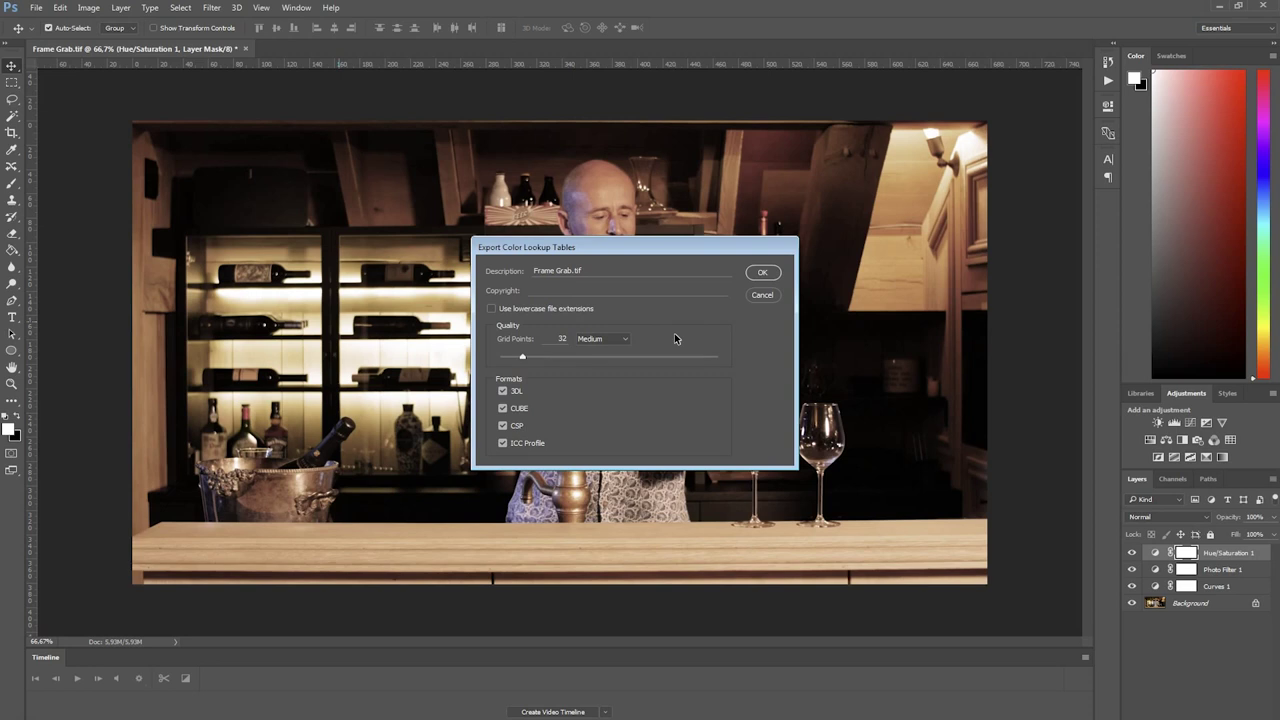
click(553, 338)
key(Tab)
Keep only the CUBE format and save the lookup as Frame Grab in How to create a LUT
click(502, 391)
click(503, 425)
click(503, 444)
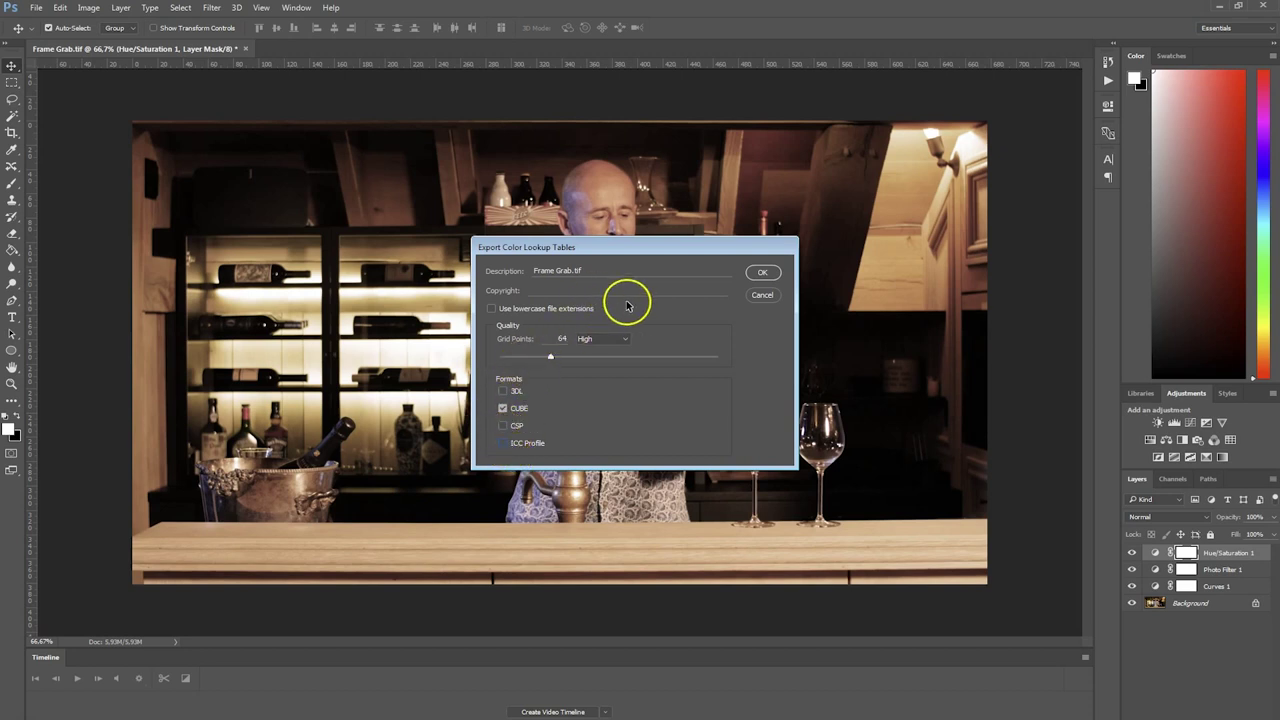
click(761, 280)
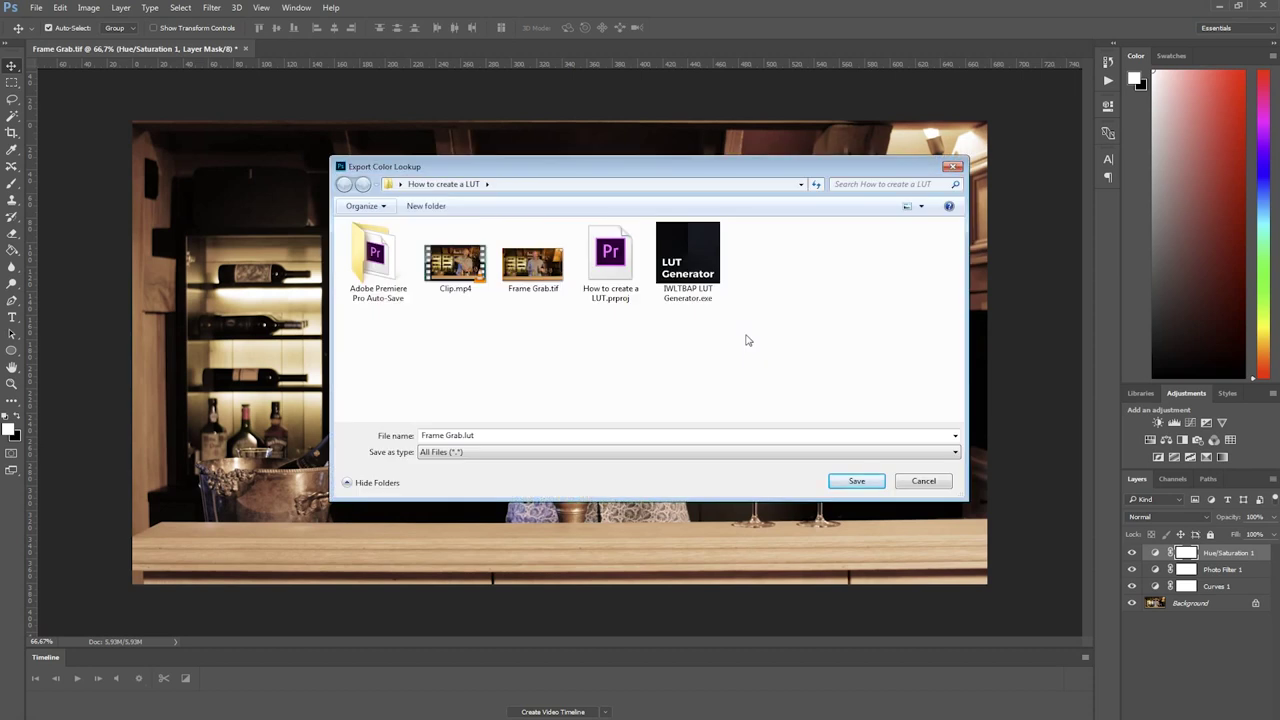
click(866, 480)
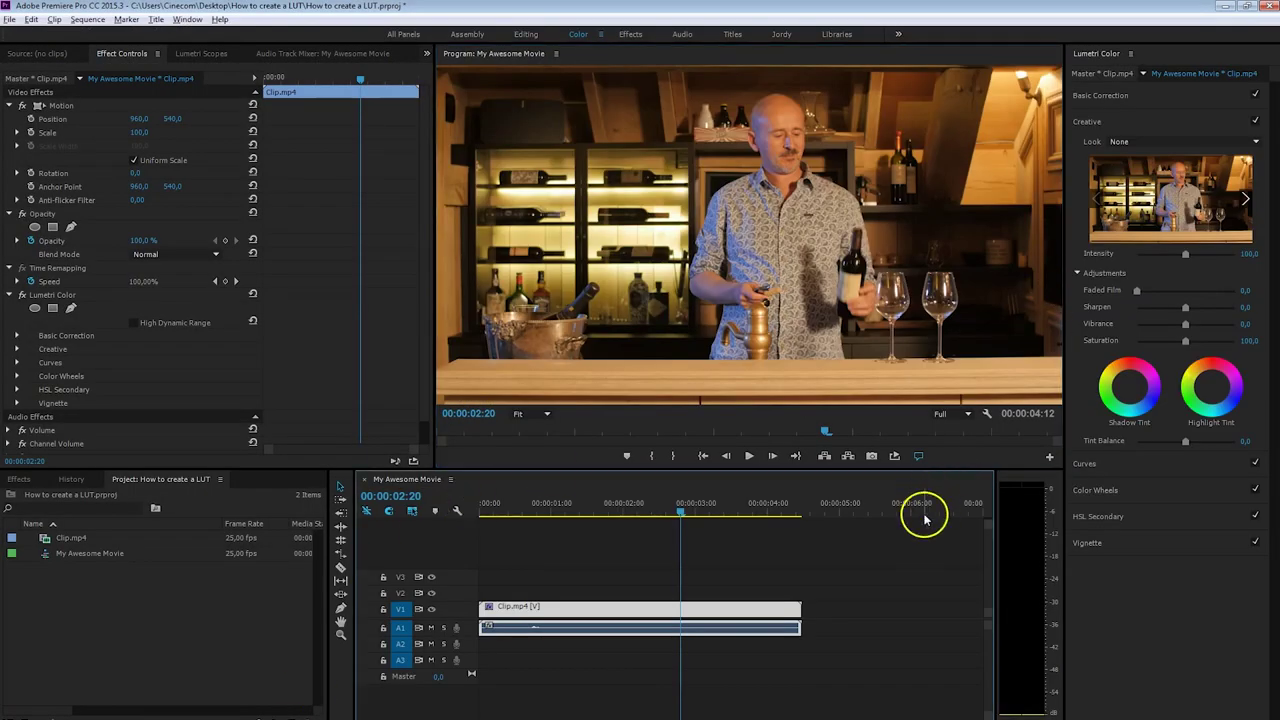
Load Frame Grab.CUBE from the How to create a LUT folder as the clip's Creative look
click(1212, 148)
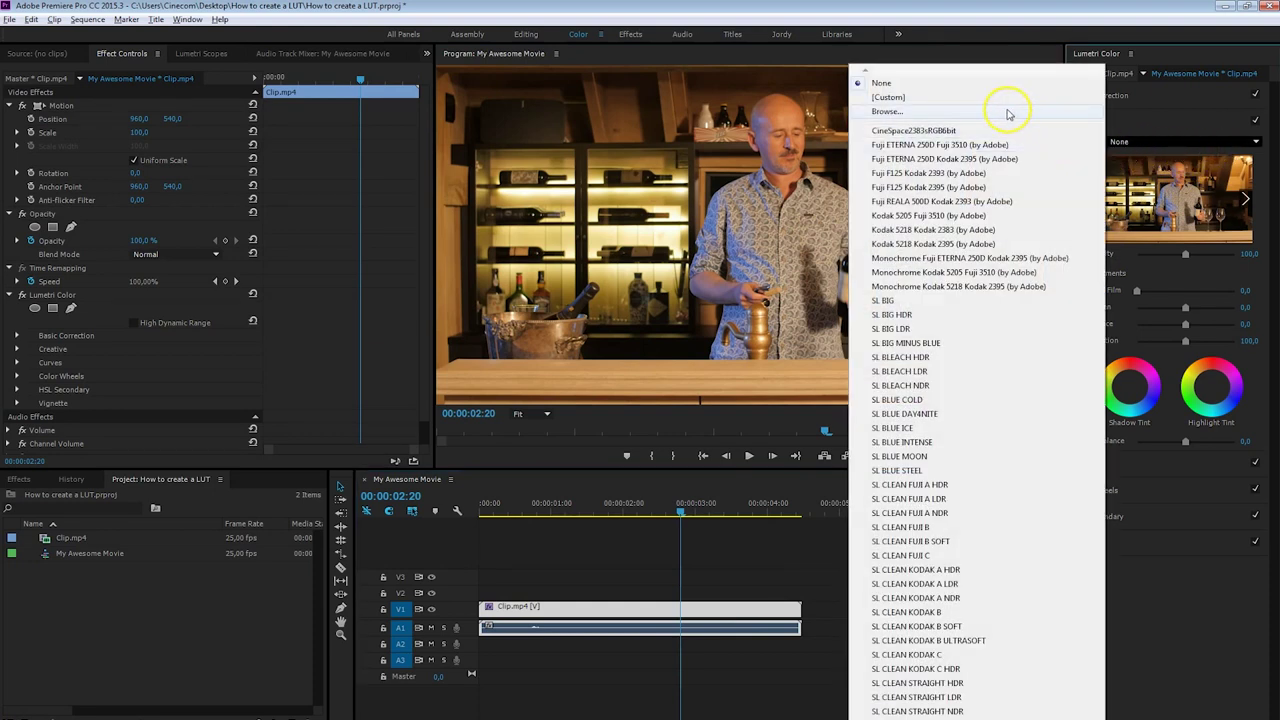
click(1008, 114)
click(143, 89)
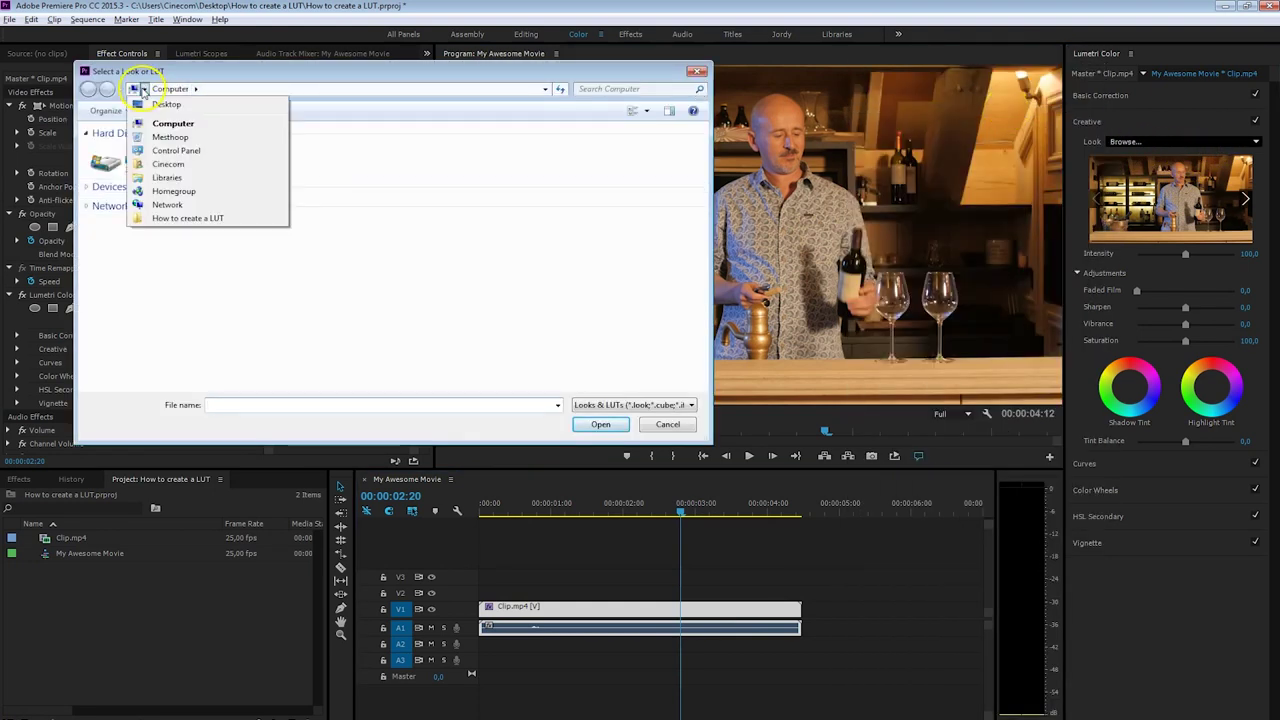
click(190, 218)
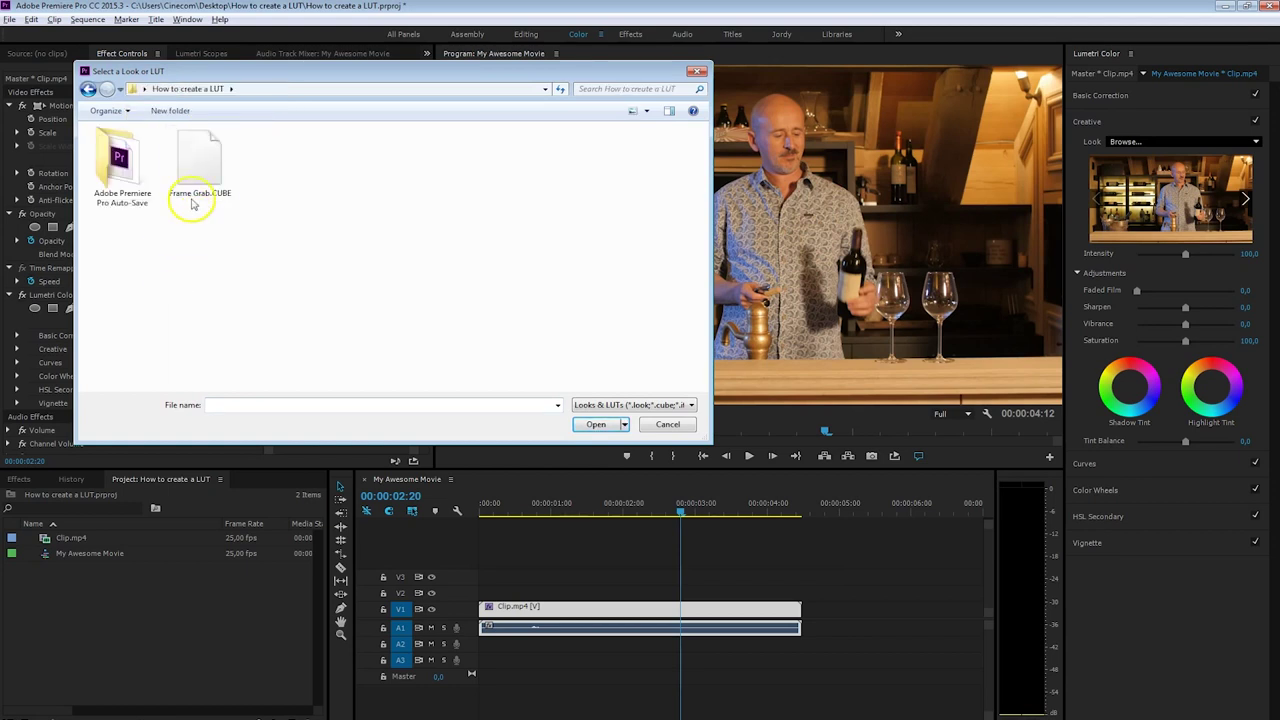
click(194, 204)
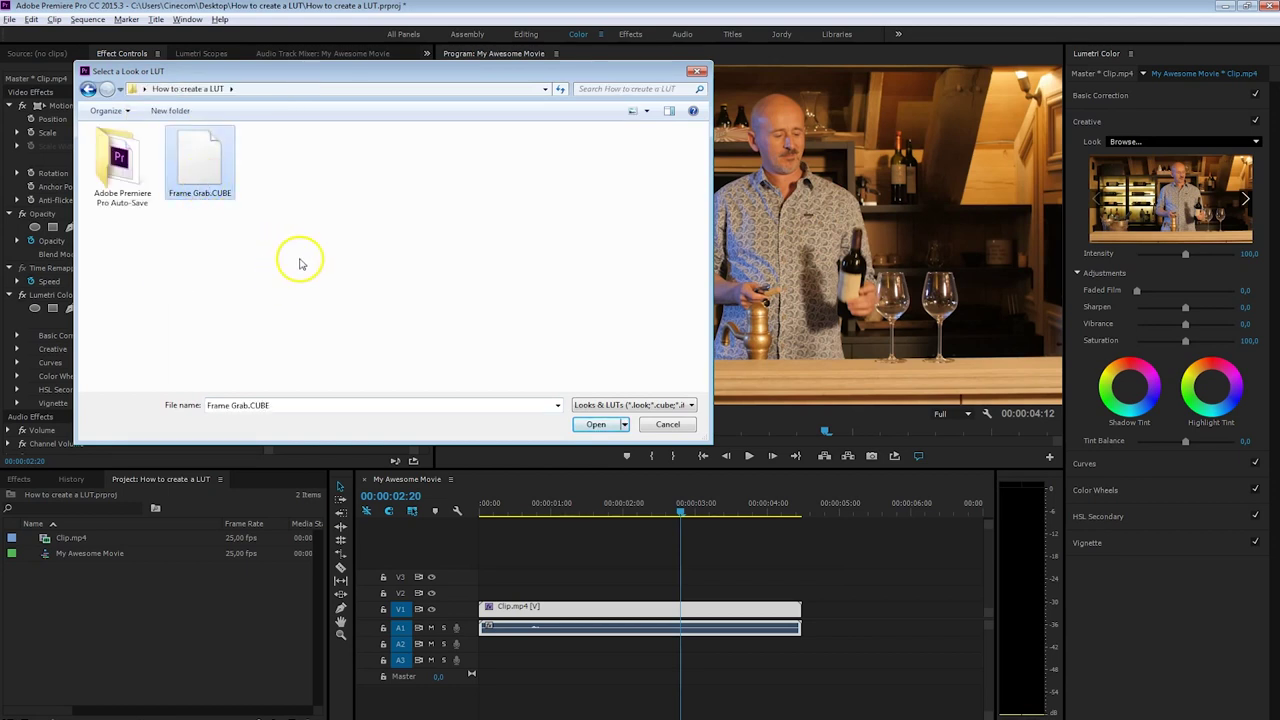
click(595, 426)
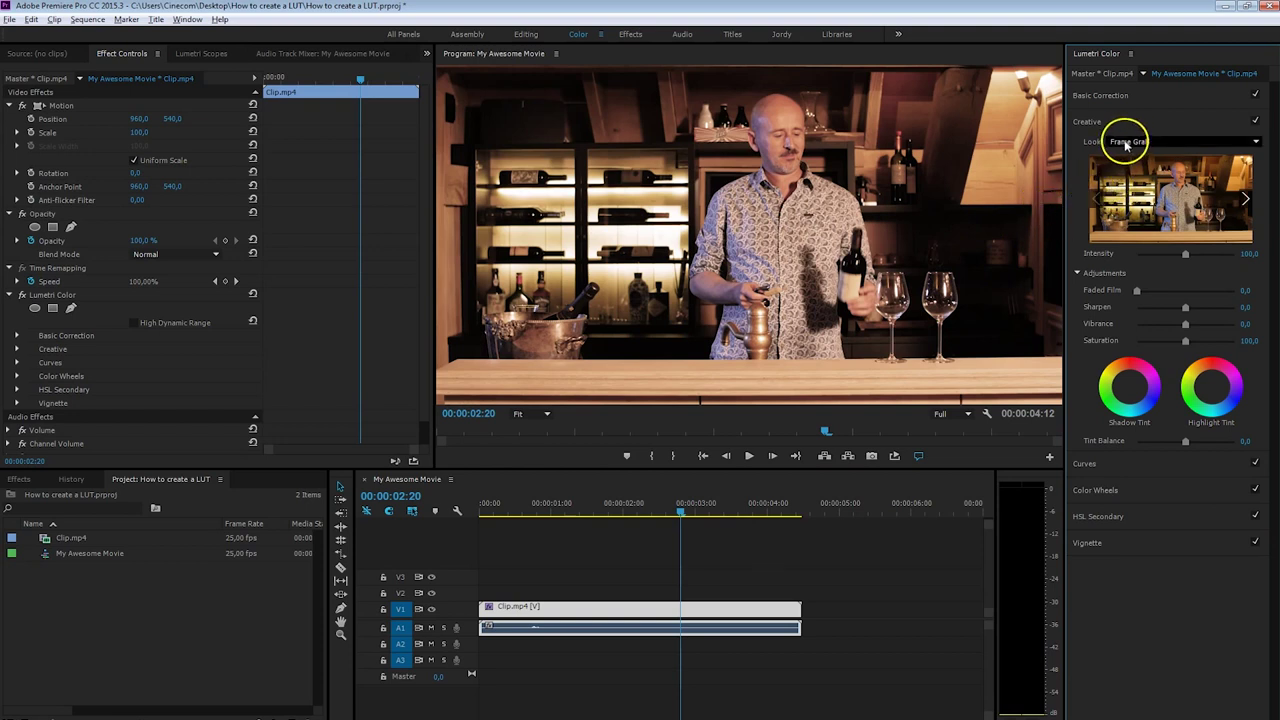
click(1157, 100)
Reset the clip's exposure to 0, then delete Frame Grab.tif's three adjustment layers in Photoshop
drag(1187, 241, 1183, 246)
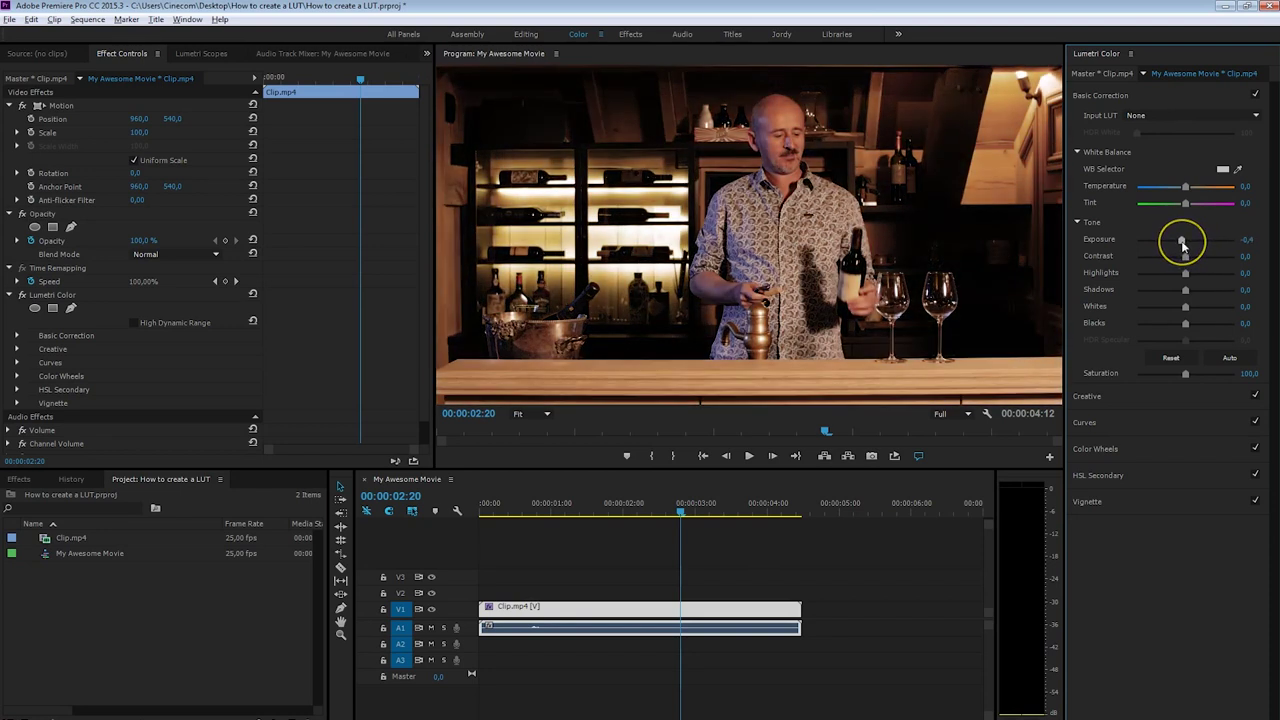
double_click(1183, 246)
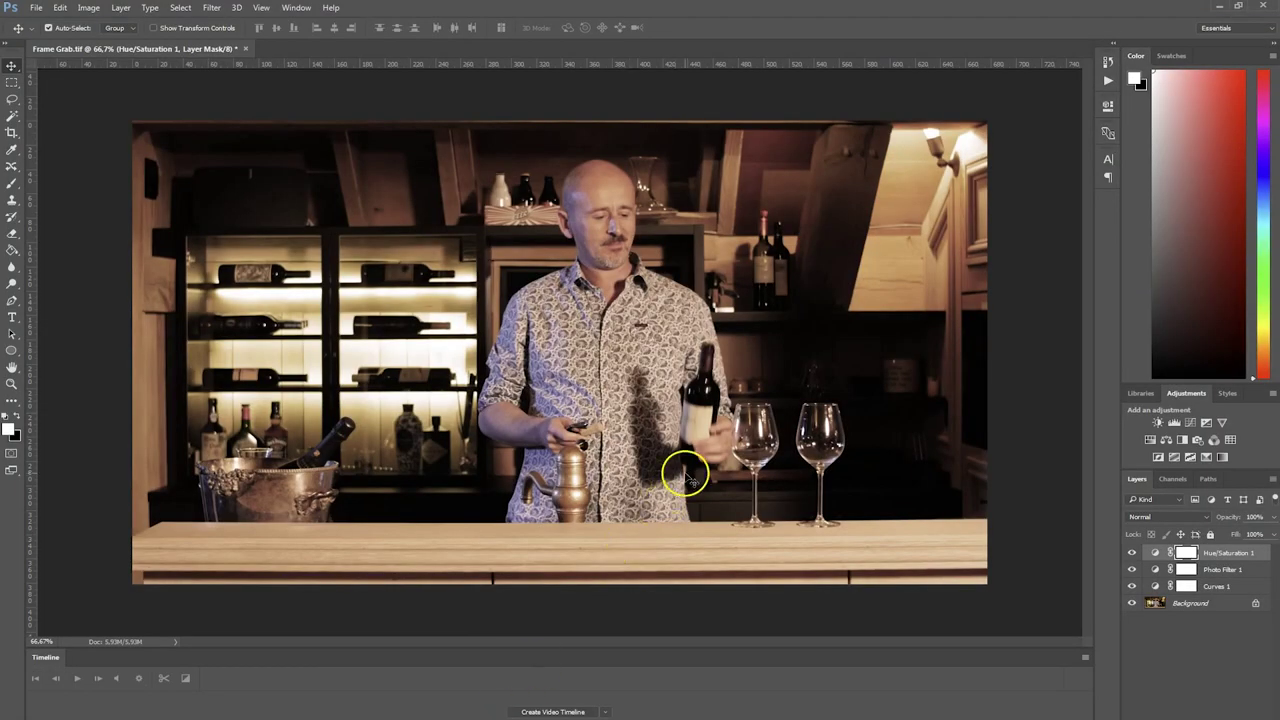
shift+click(1240, 587)
key(Delete)
Confirm the deletion and apply Camera Raw: Temperature -28, Exposure -0.65, Highlights -25, Vibrance -23, Saturation -44
key(Return)
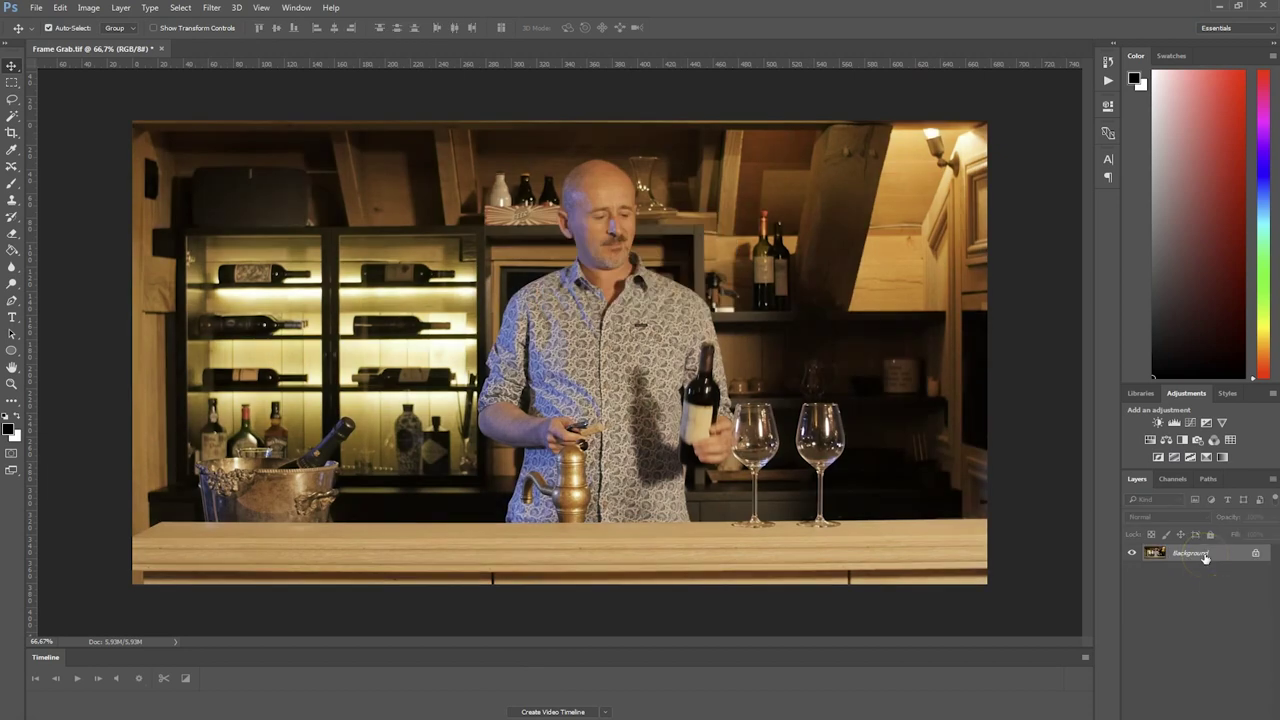
click(209, 8)
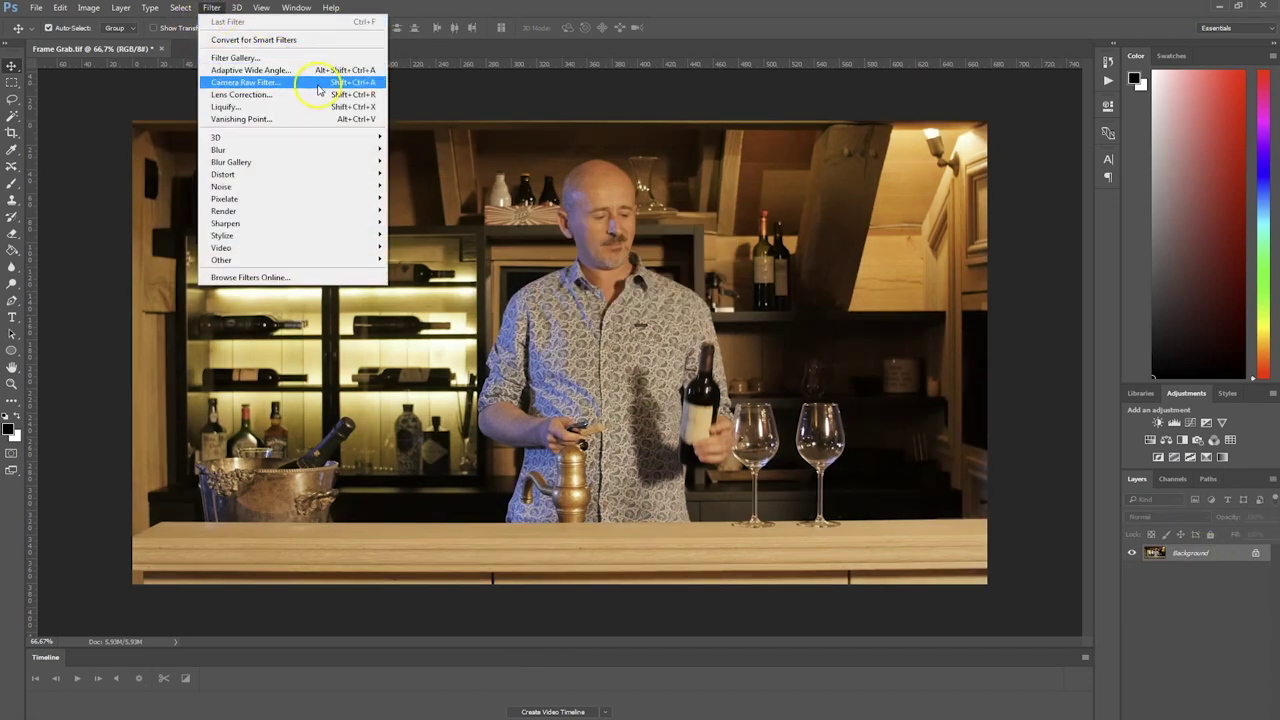
click(318, 90)
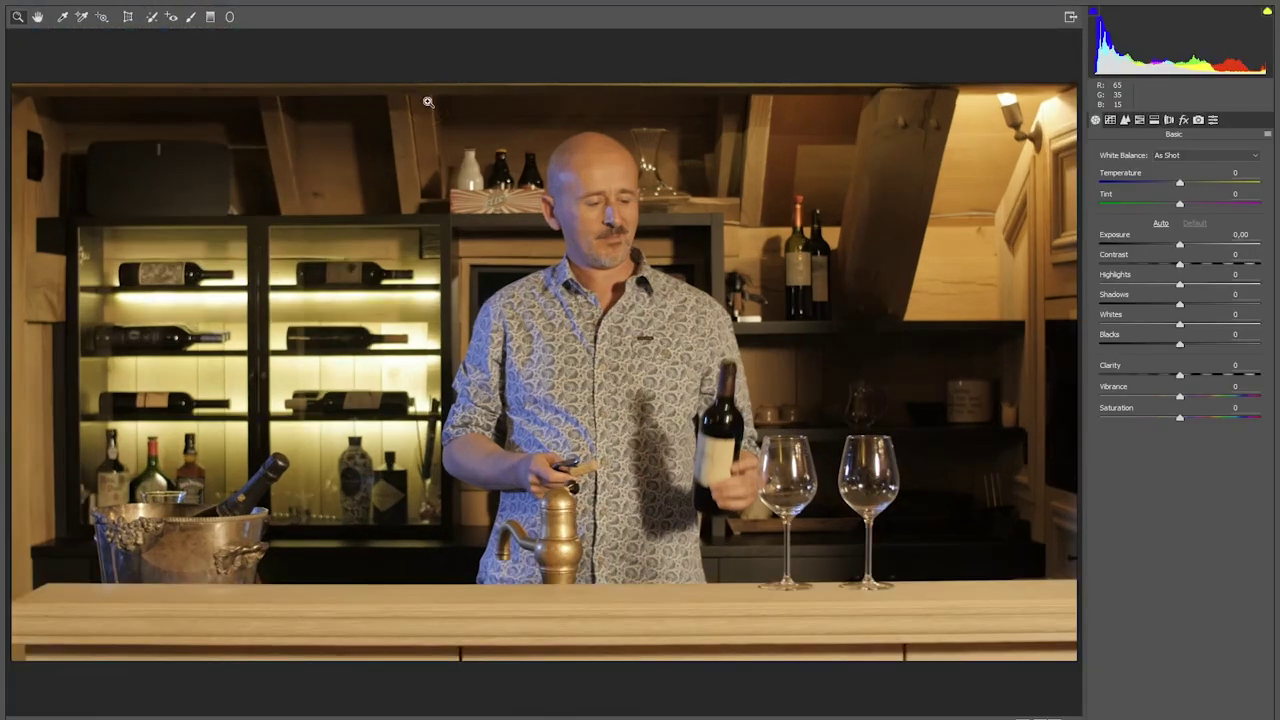
drag(1182, 185, 1155, 181)
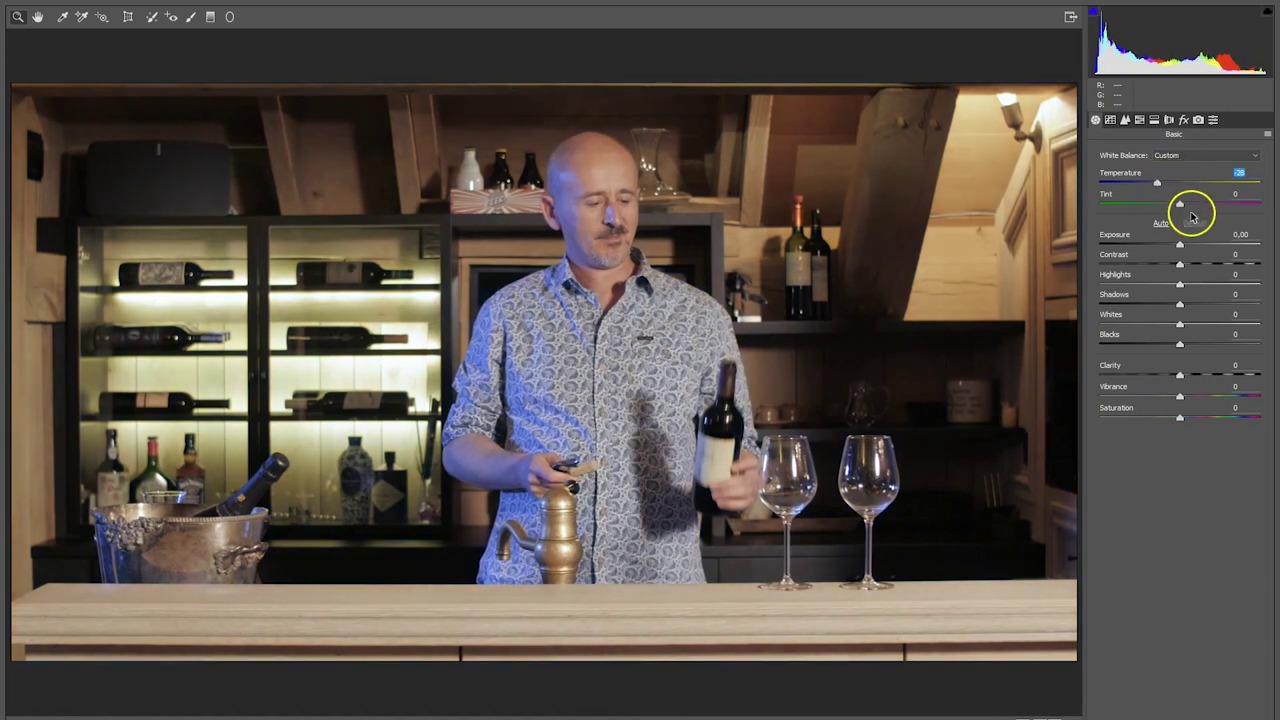
drag(1180, 247, 1220, 267)
click(1190, 271)
drag(1180, 396, 1144, 417)
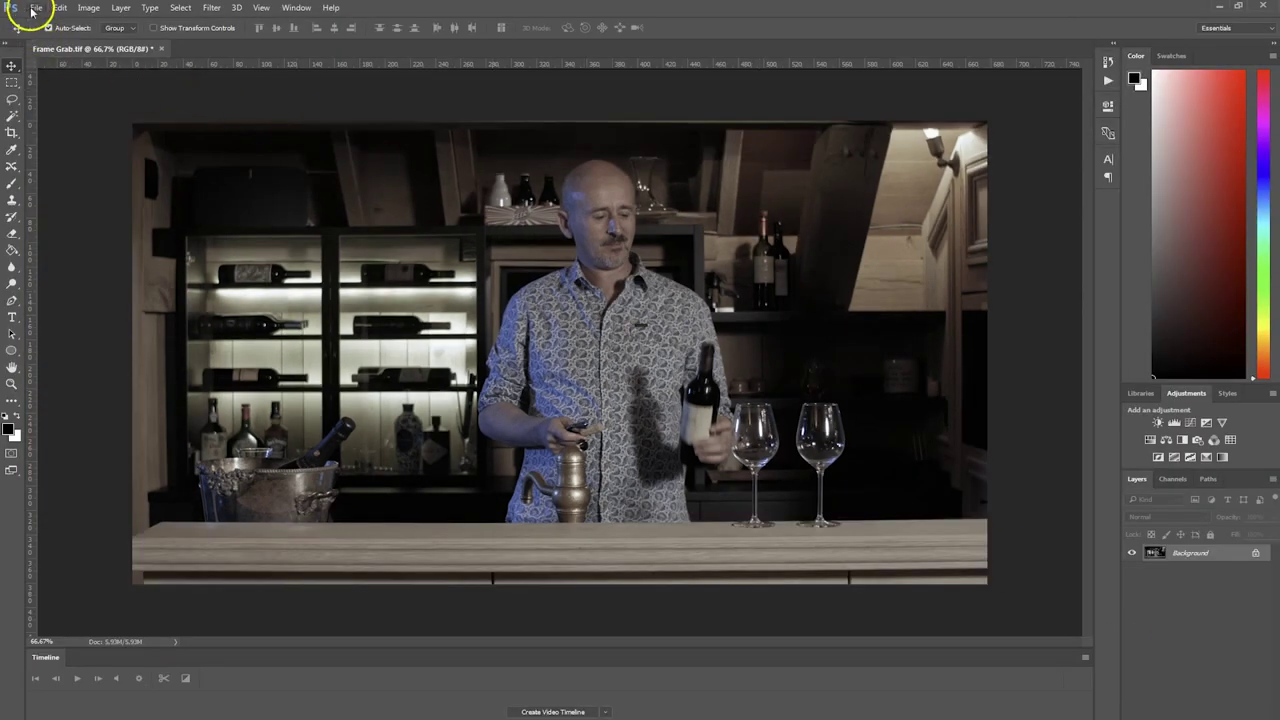
click(36, 8)
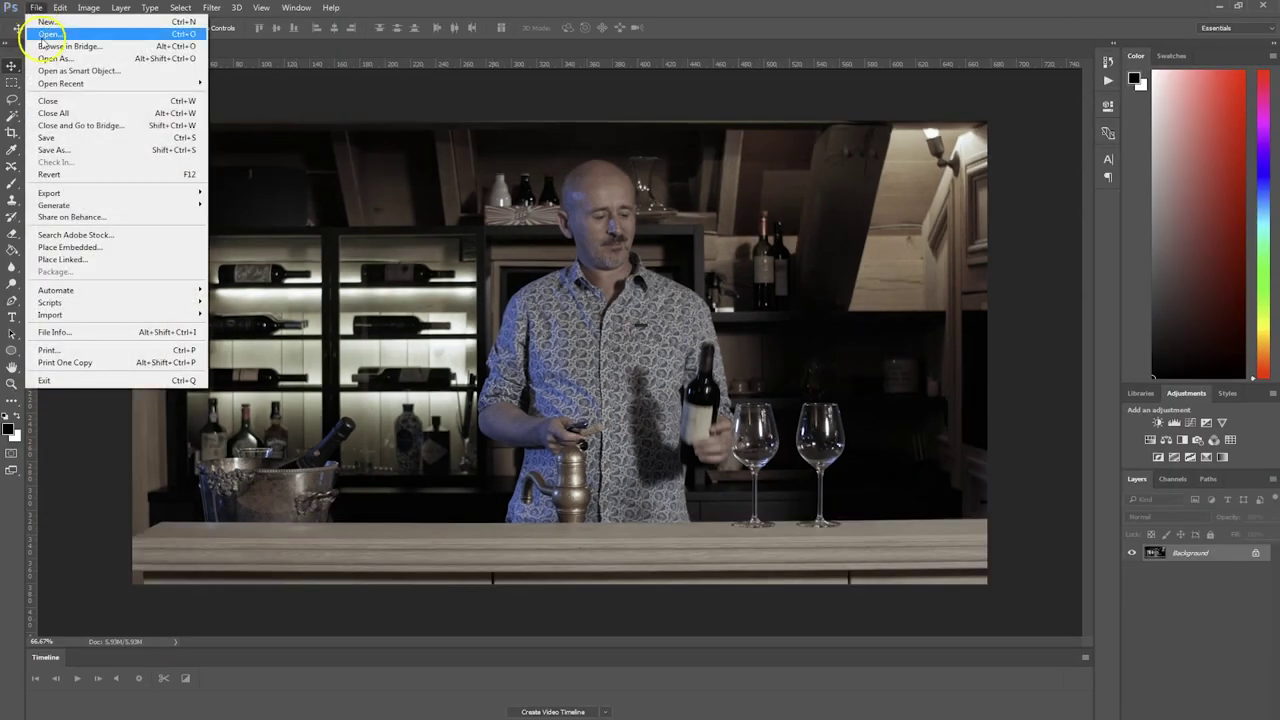
mouse_move(147, 193)
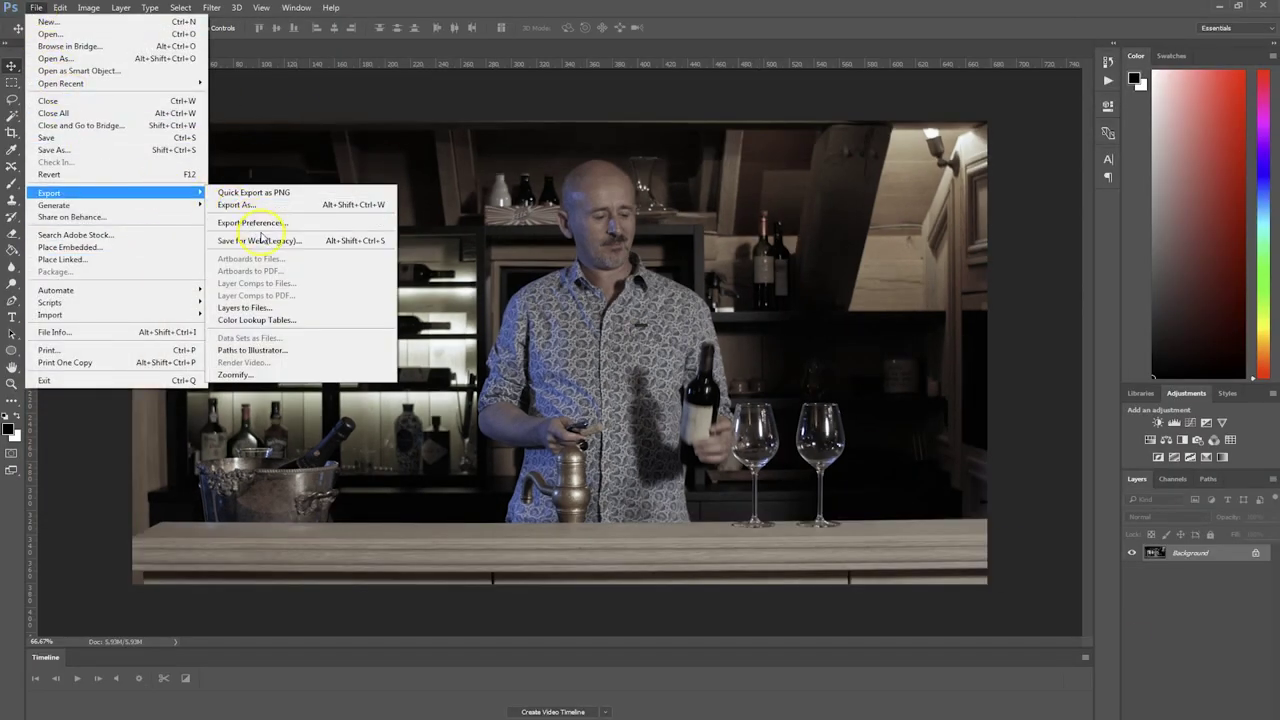
click(336, 321)
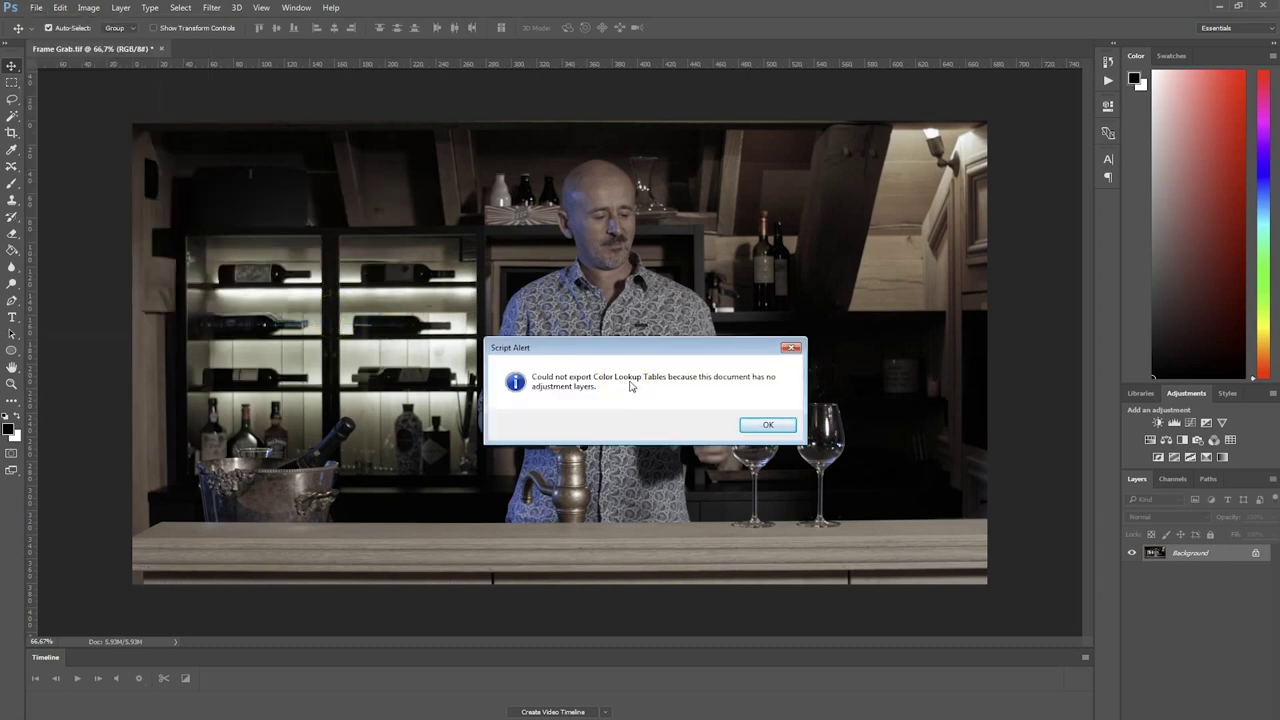
click(766, 426)
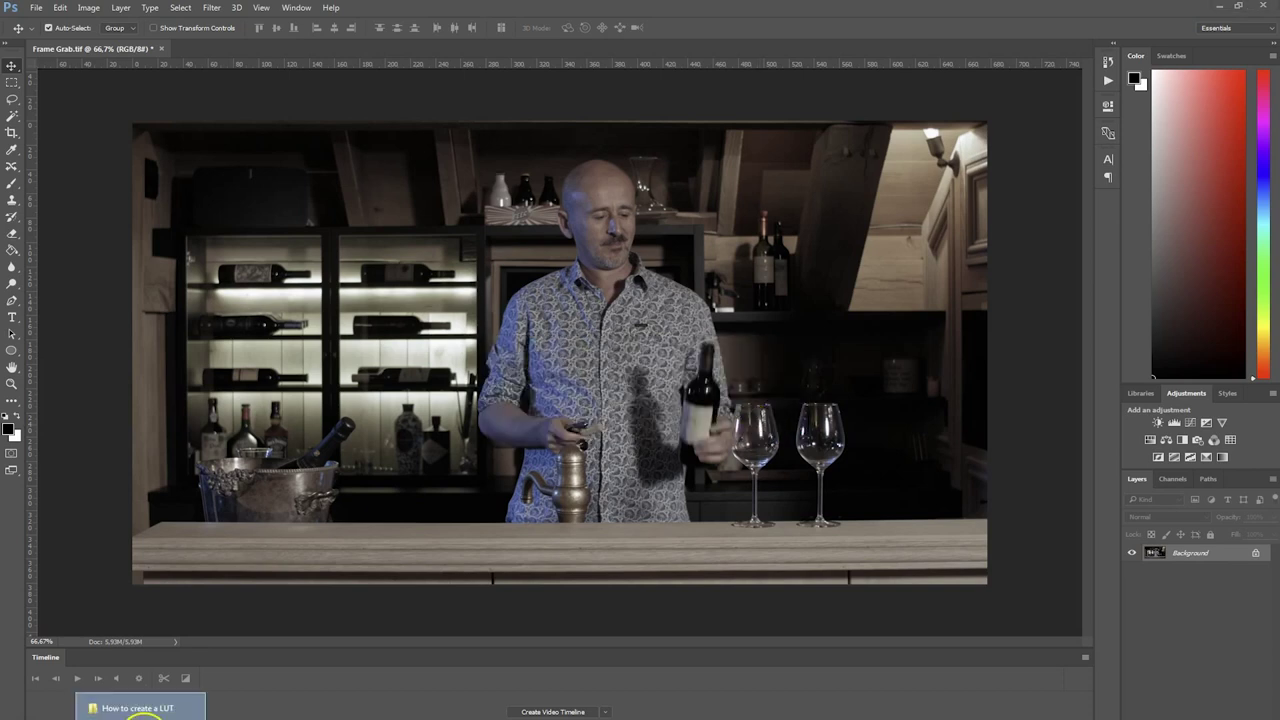
click(140, 710)
Launch IWLTBAP LUT Generator.exe from the How to create a LUT folder
click(634, 400)
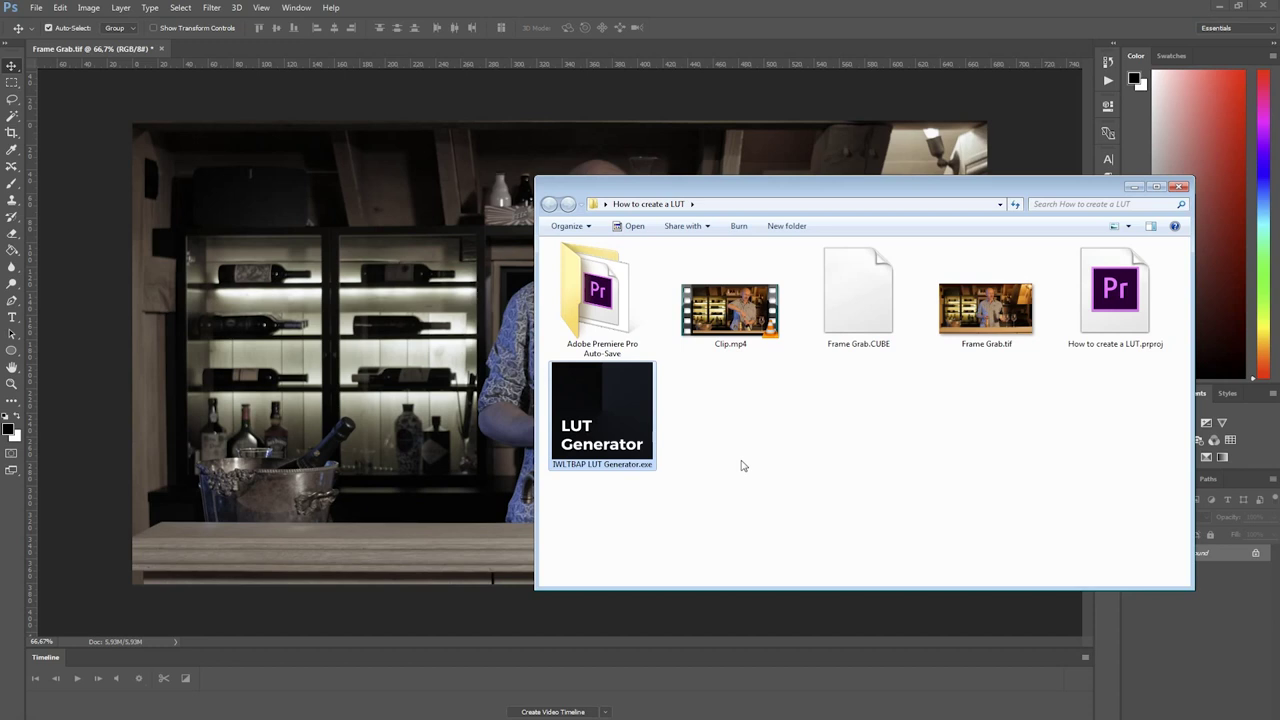
click(692, 436)
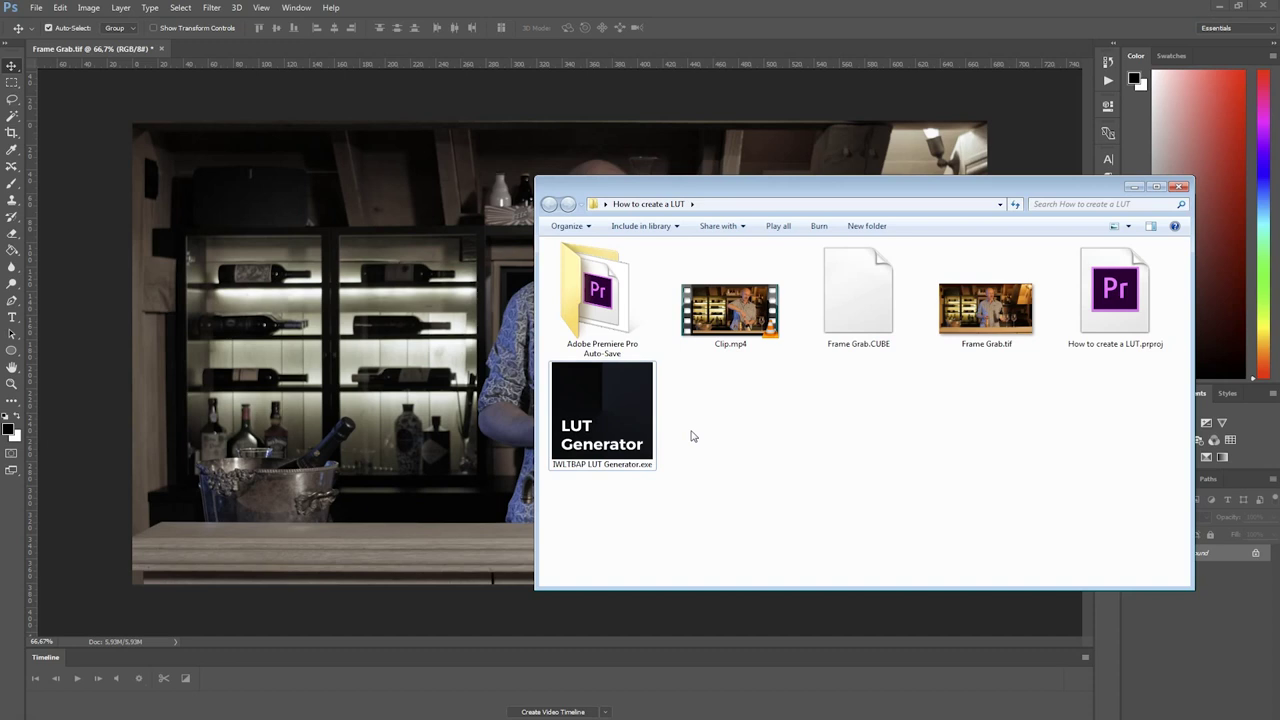
click(609, 411)
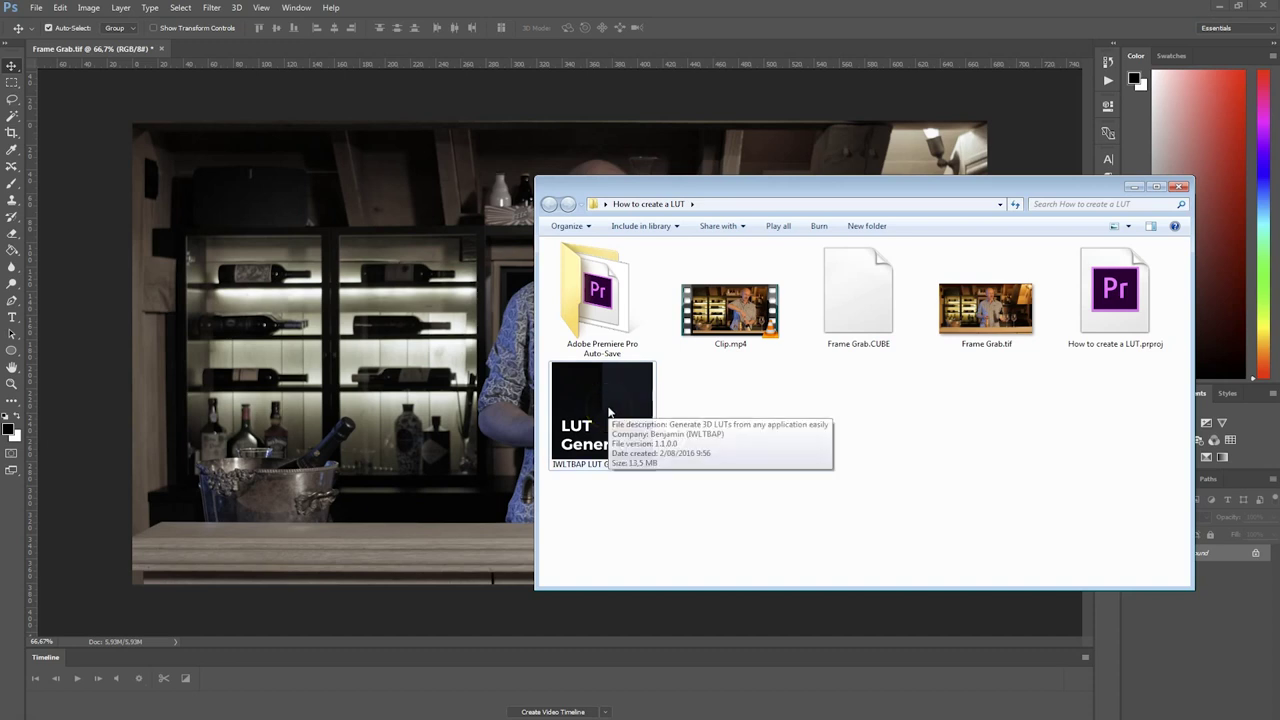
click(609, 411)
double_click(625, 414)
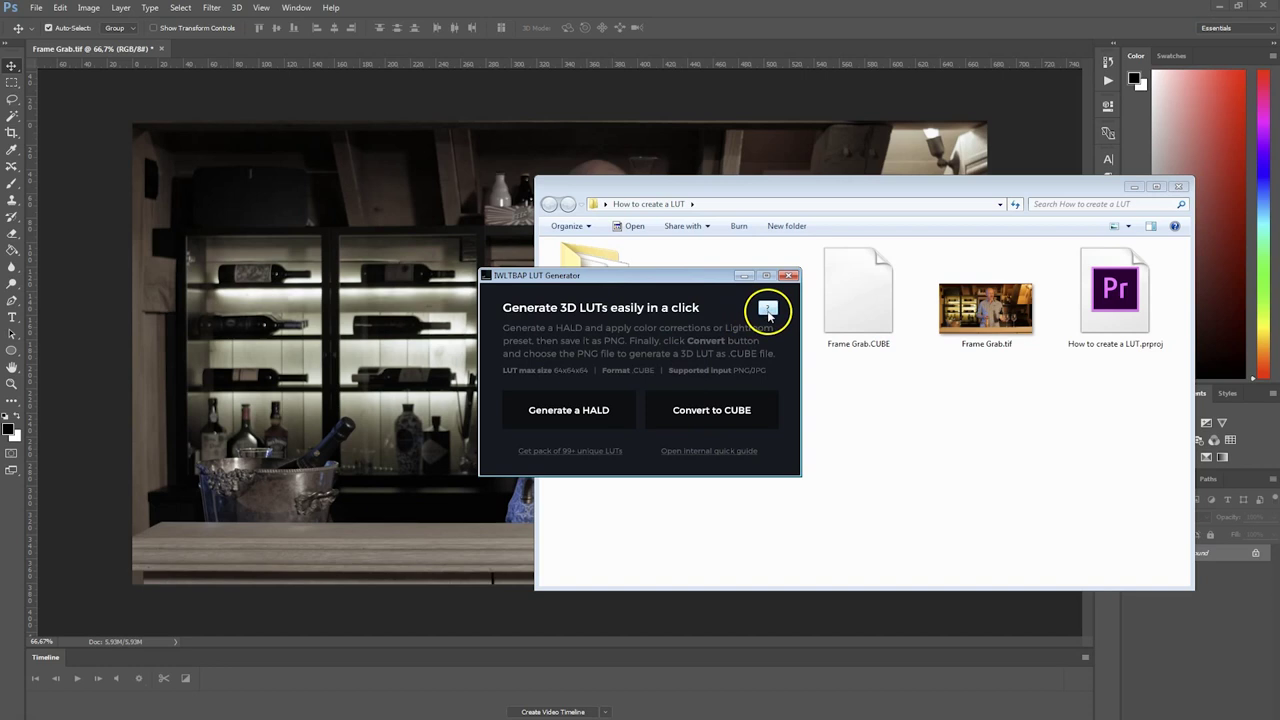
Confirm the 64-size 3D LUT setting and generate Neutral-512.png into the How to create a LUT folder
click(768, 308)
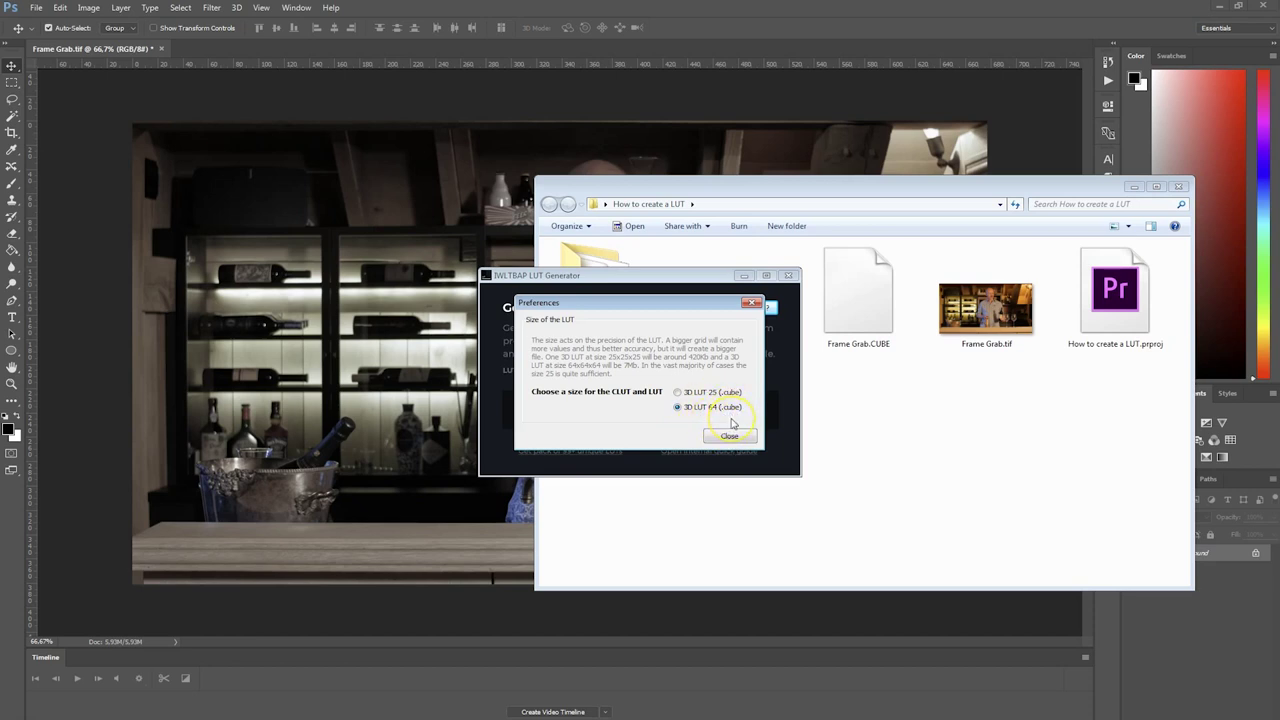
click(733, 437)
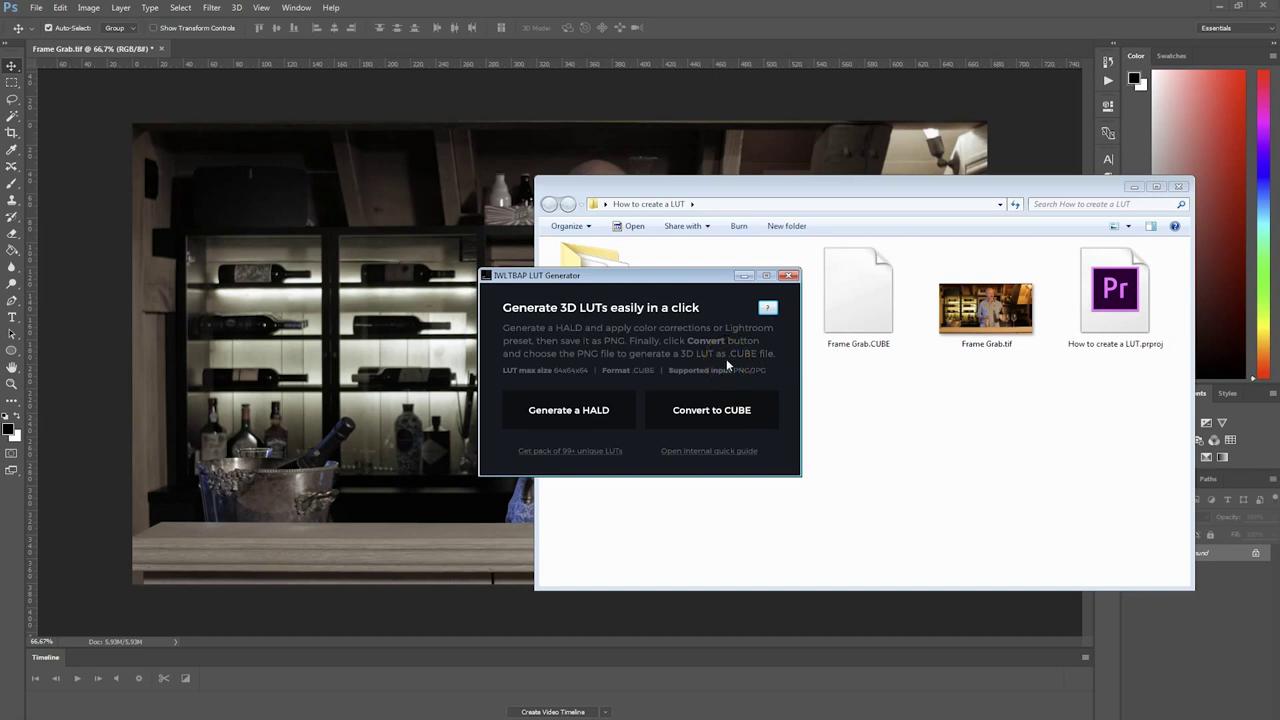
click(585, 408)
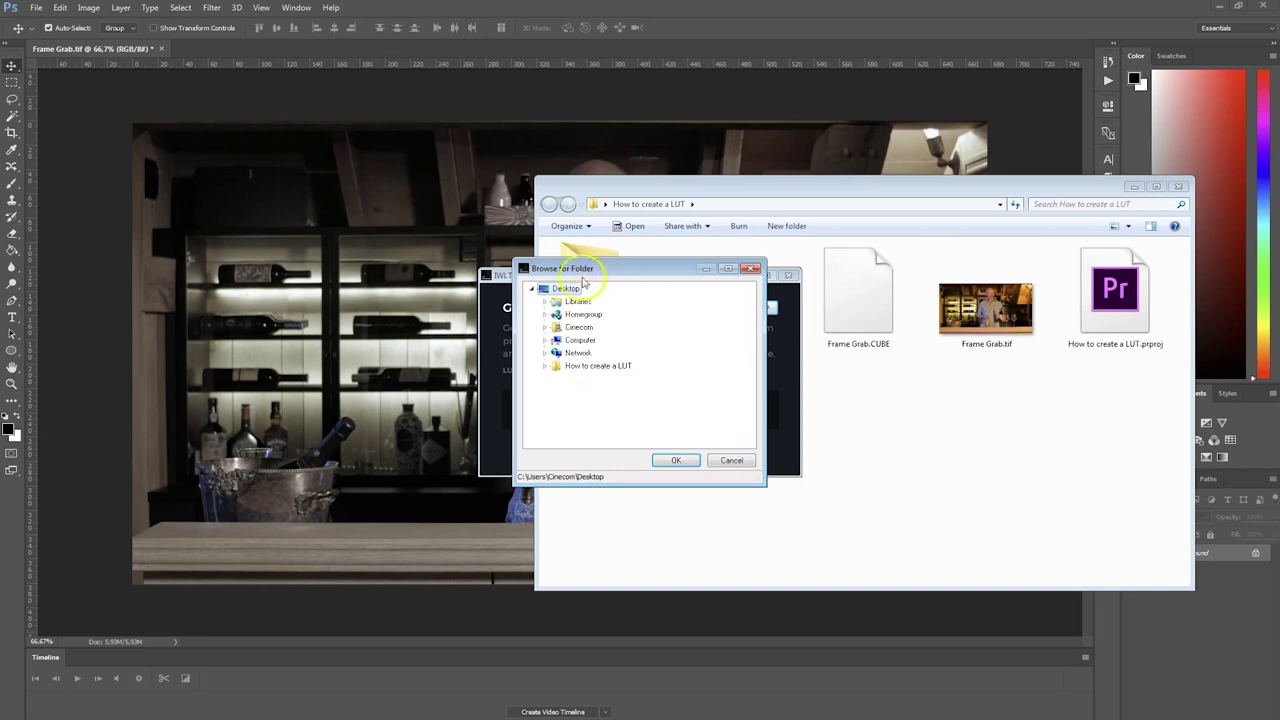
click(597, 367)
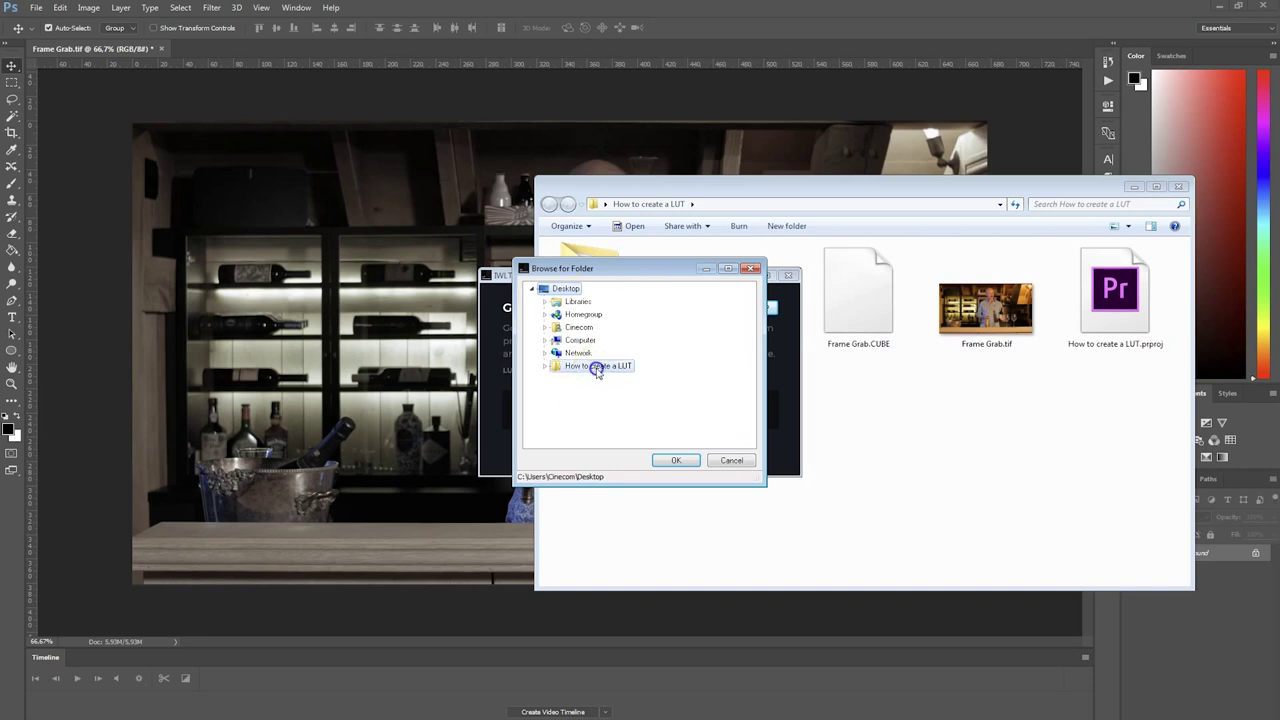
click(677, 460)
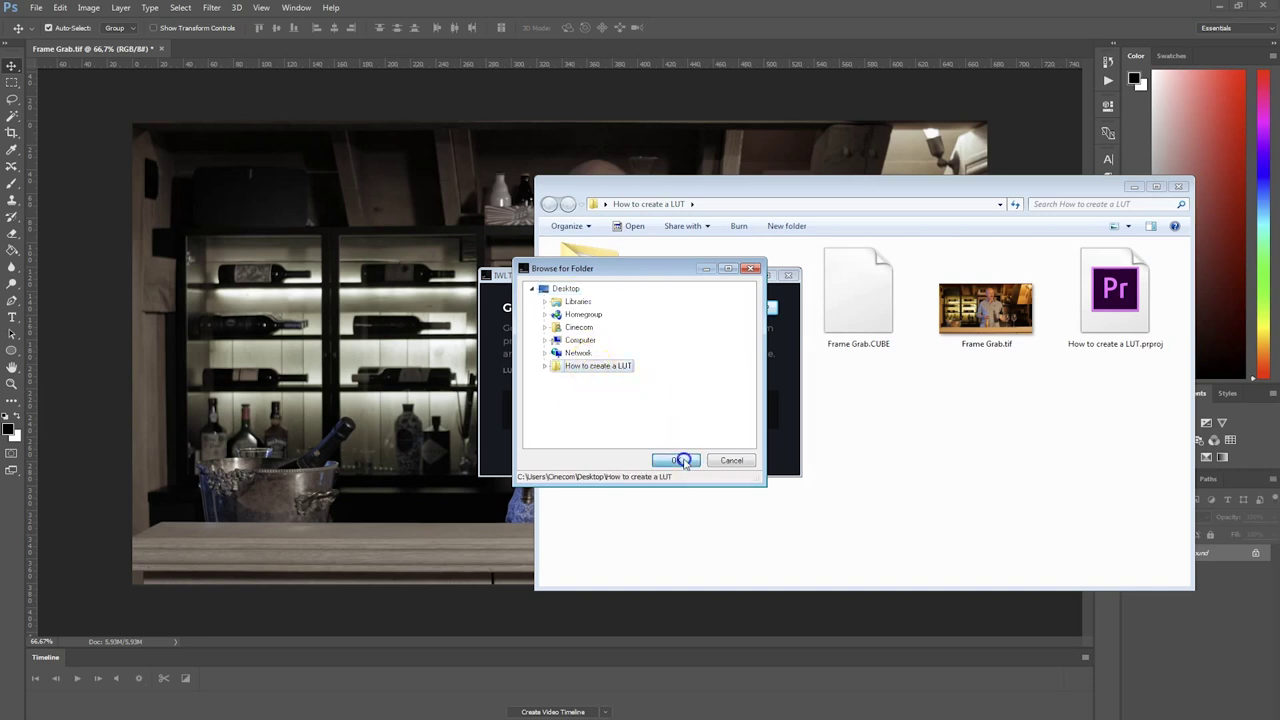
click(929, 477)
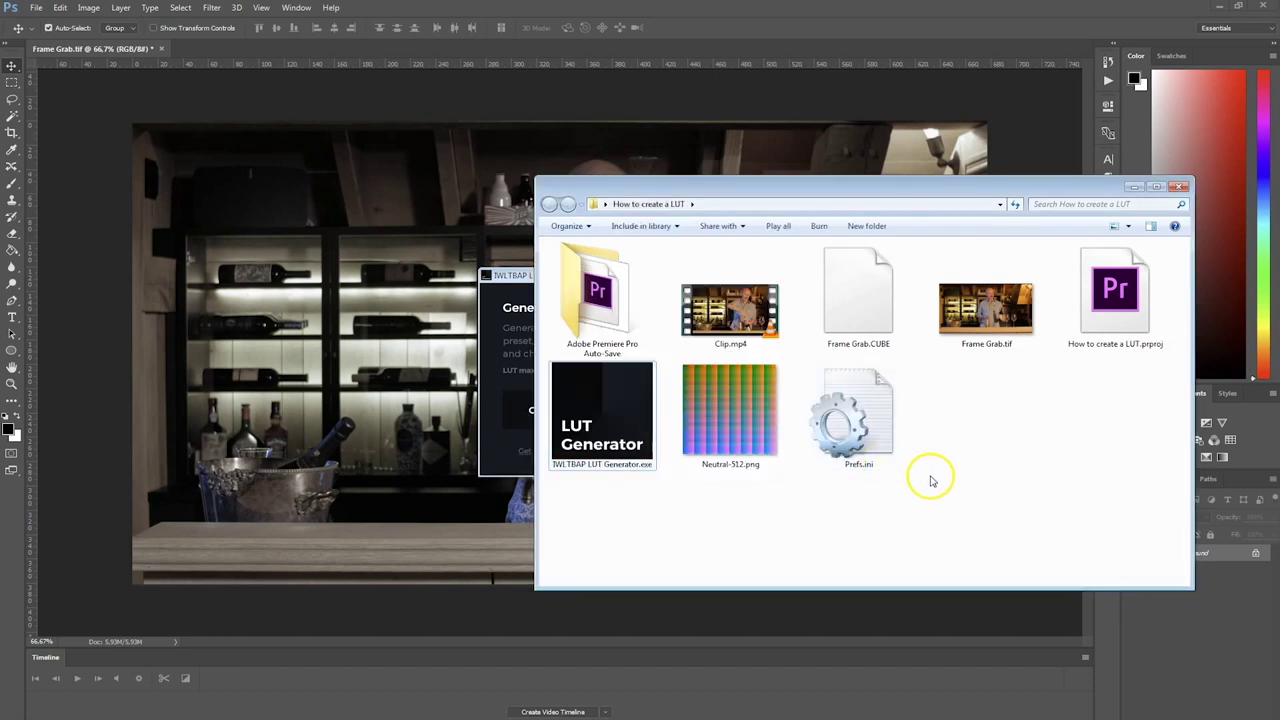
Open Neutral-512.png in Photoshop and compare it with Frame Grab.tif, ending on the photo
click(745, 423)
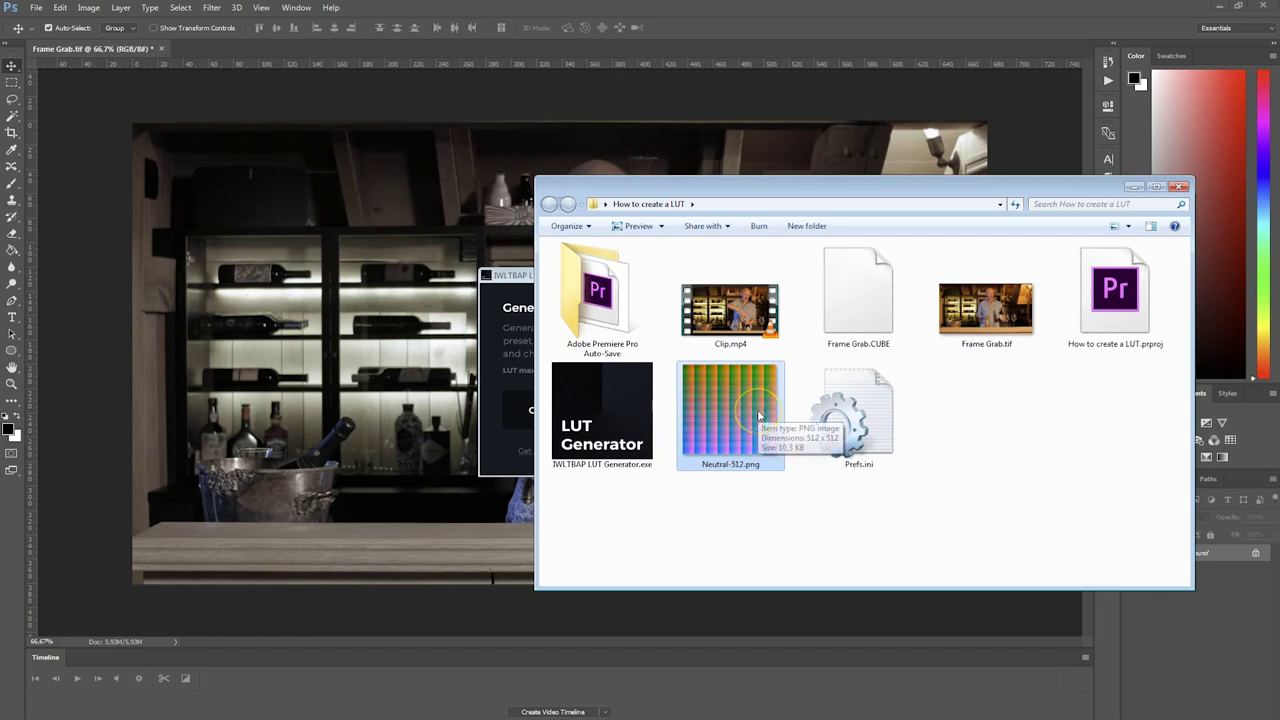
drag(731, 410, 694, 40)
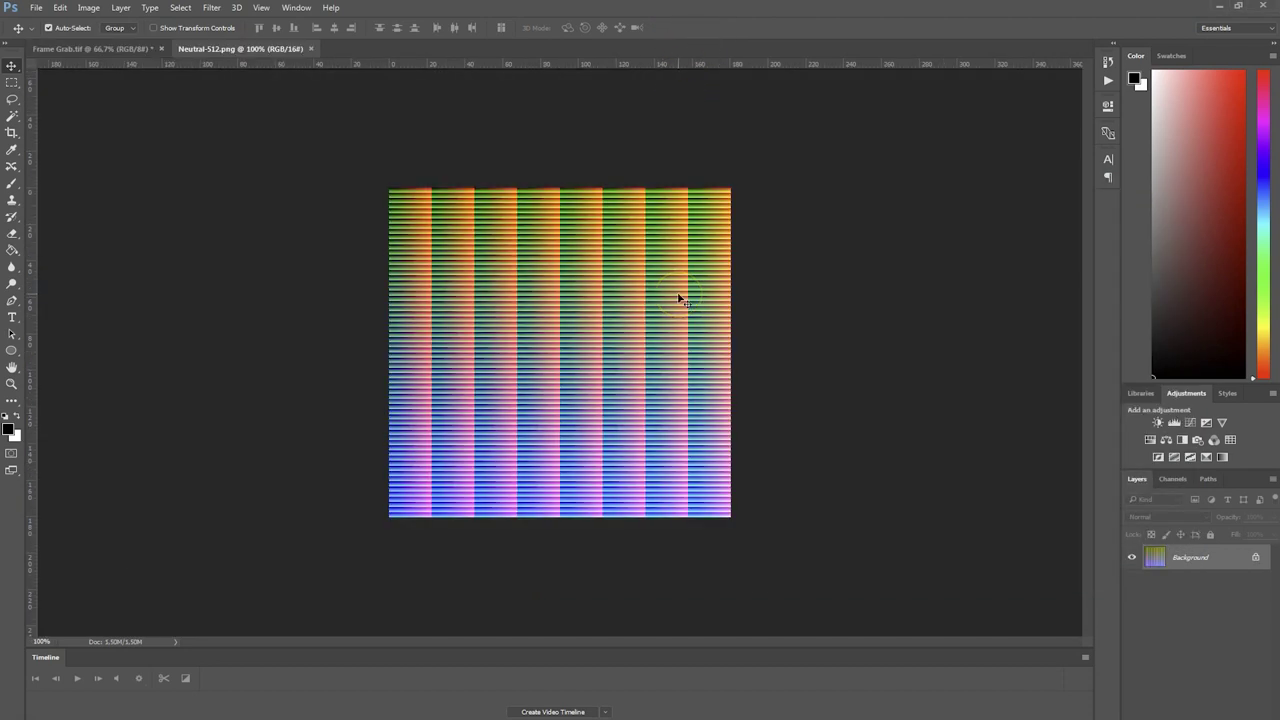
click(91, 49)
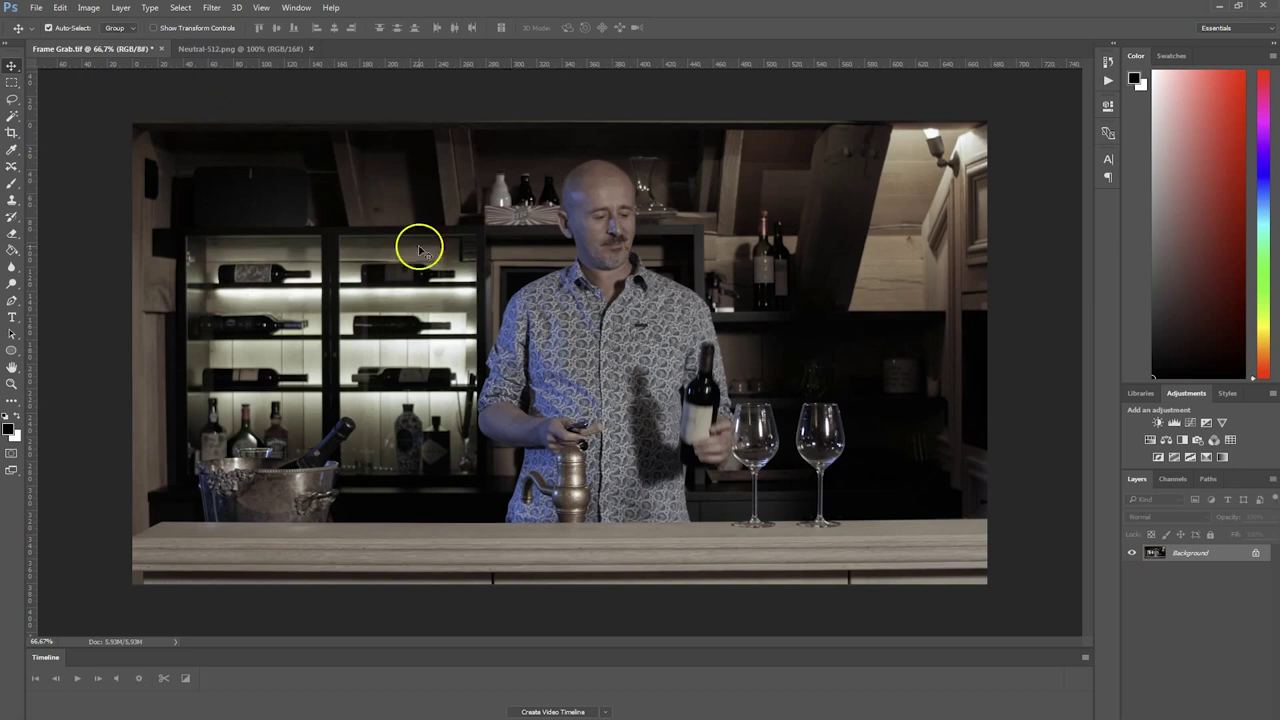
click(274, 48)
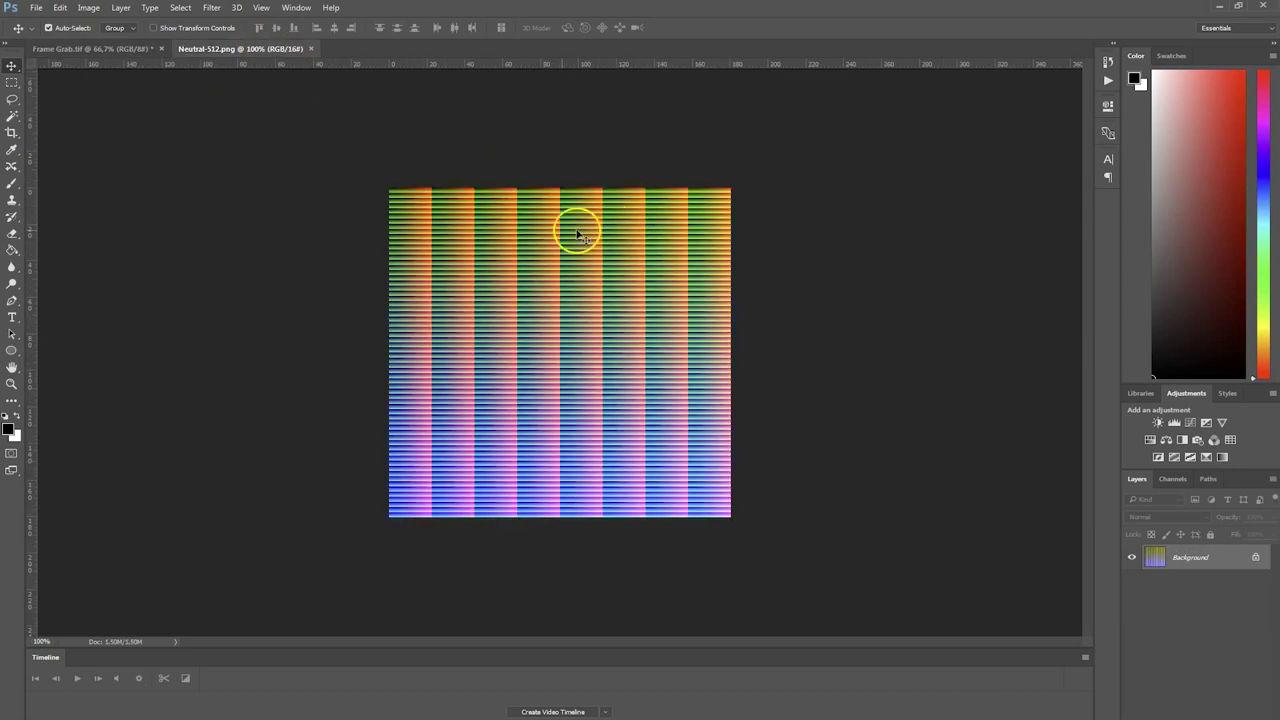
click(89, 49)
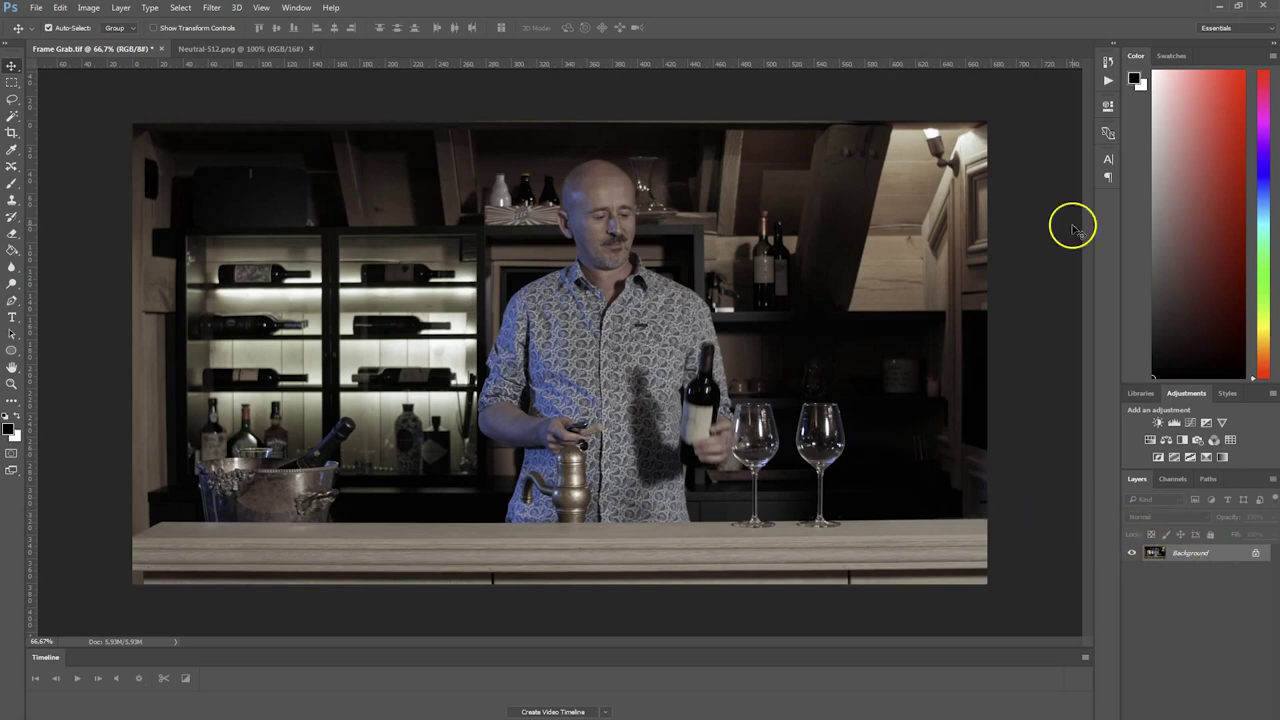
Revert the frame grab's earlier grade in History and open the Camera Raw Filter
click(1107, 62)
click(1018, 198)
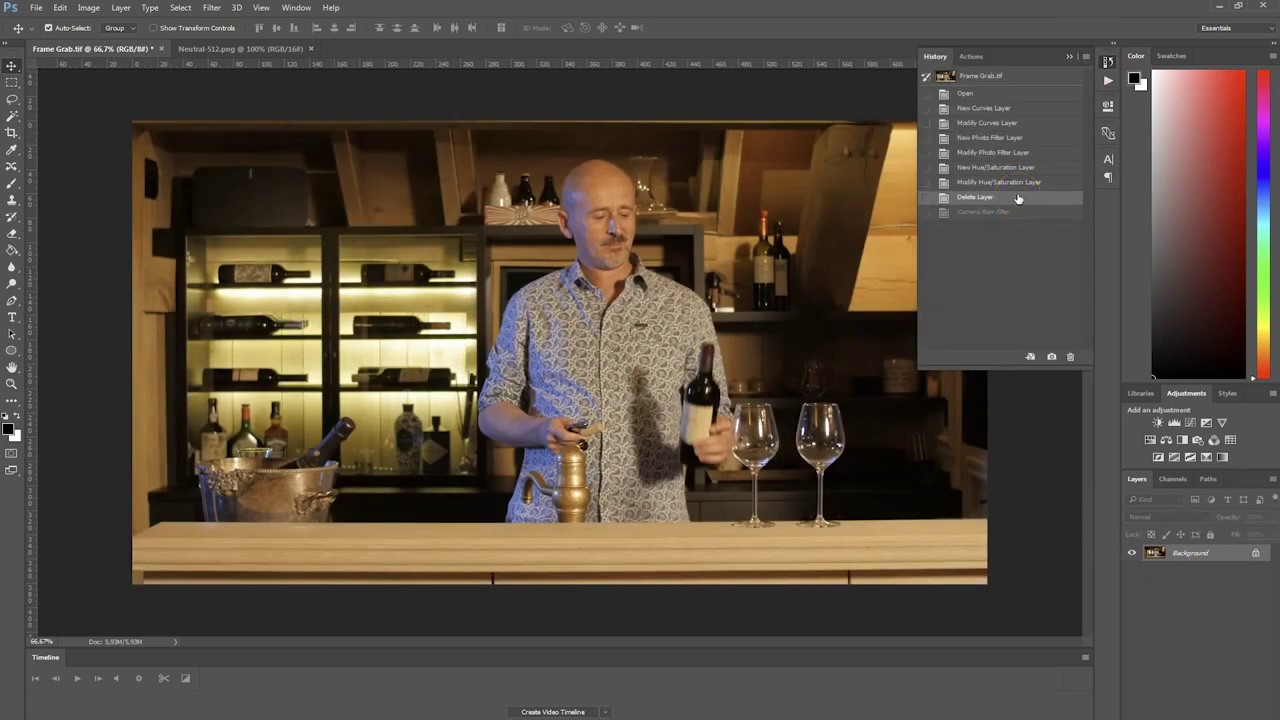
click(240, 8)
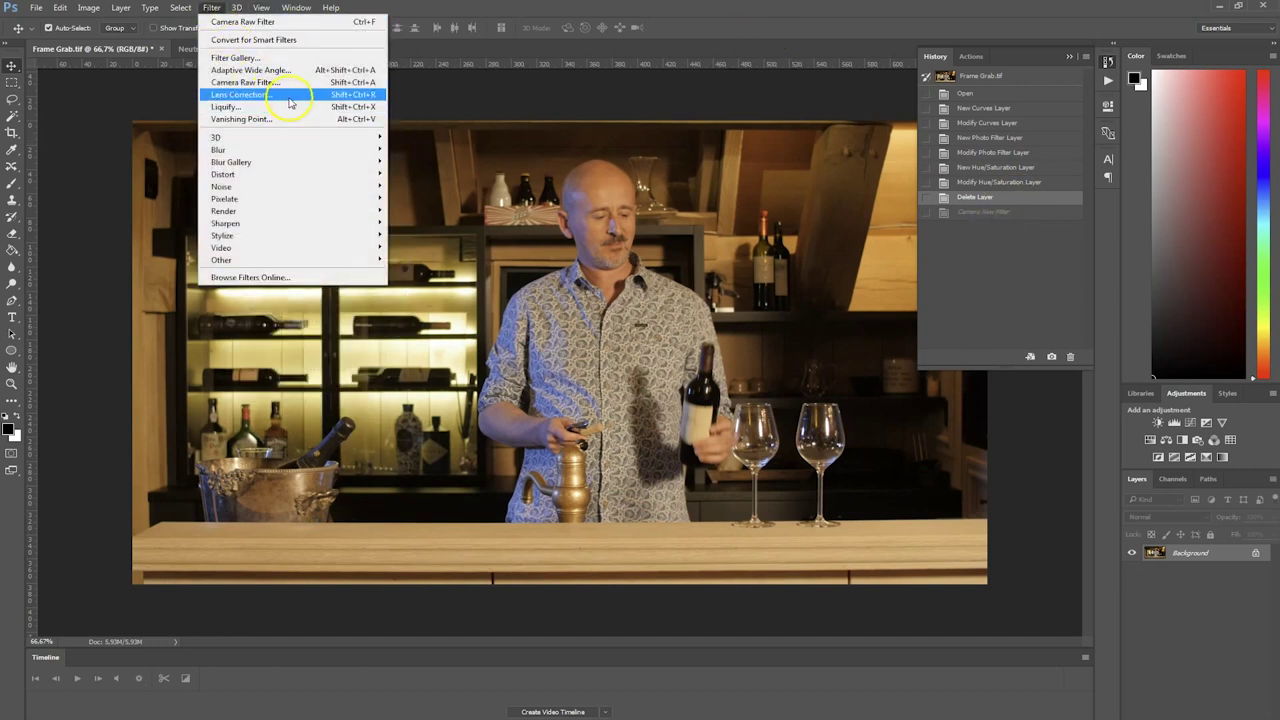
click(291, 86)
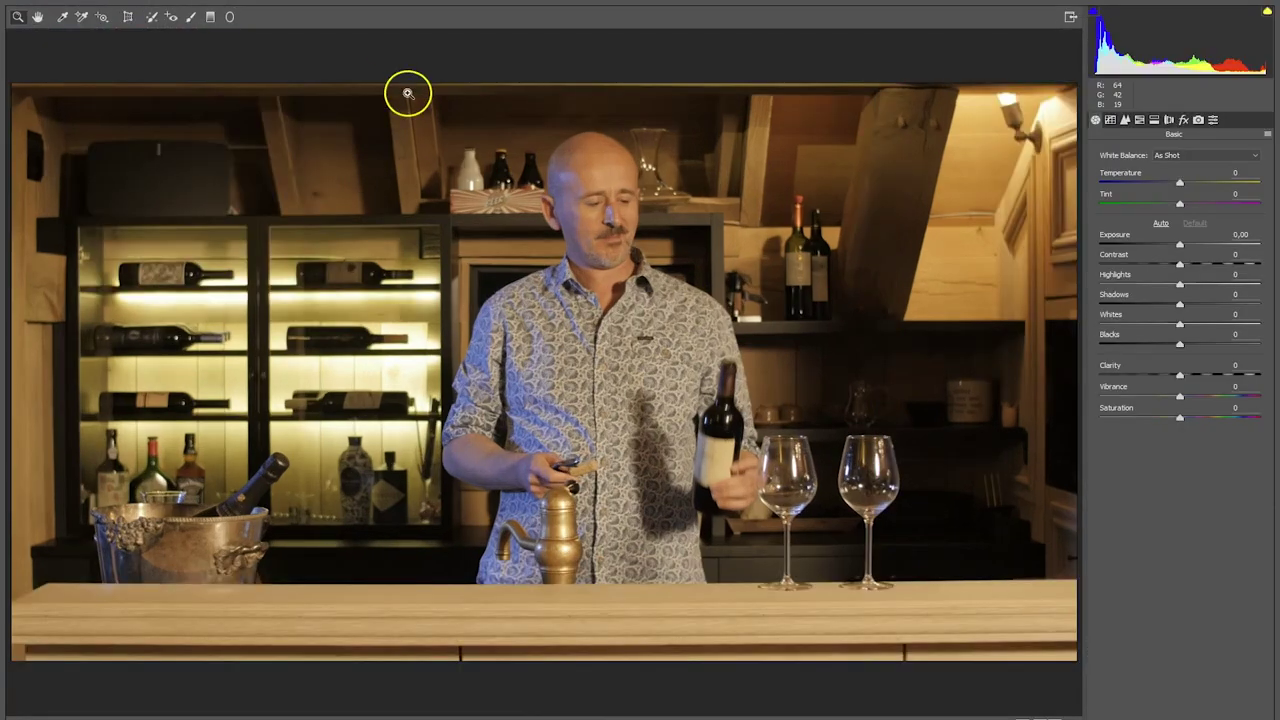
Set Contrast +56, Highlights -23, Temperature -34, Vibrance -36 and Saturation -43, keeping Clarity at 0
drag(1180, 264, 1160, 283)
drag(1178, 182, 1152, 183)
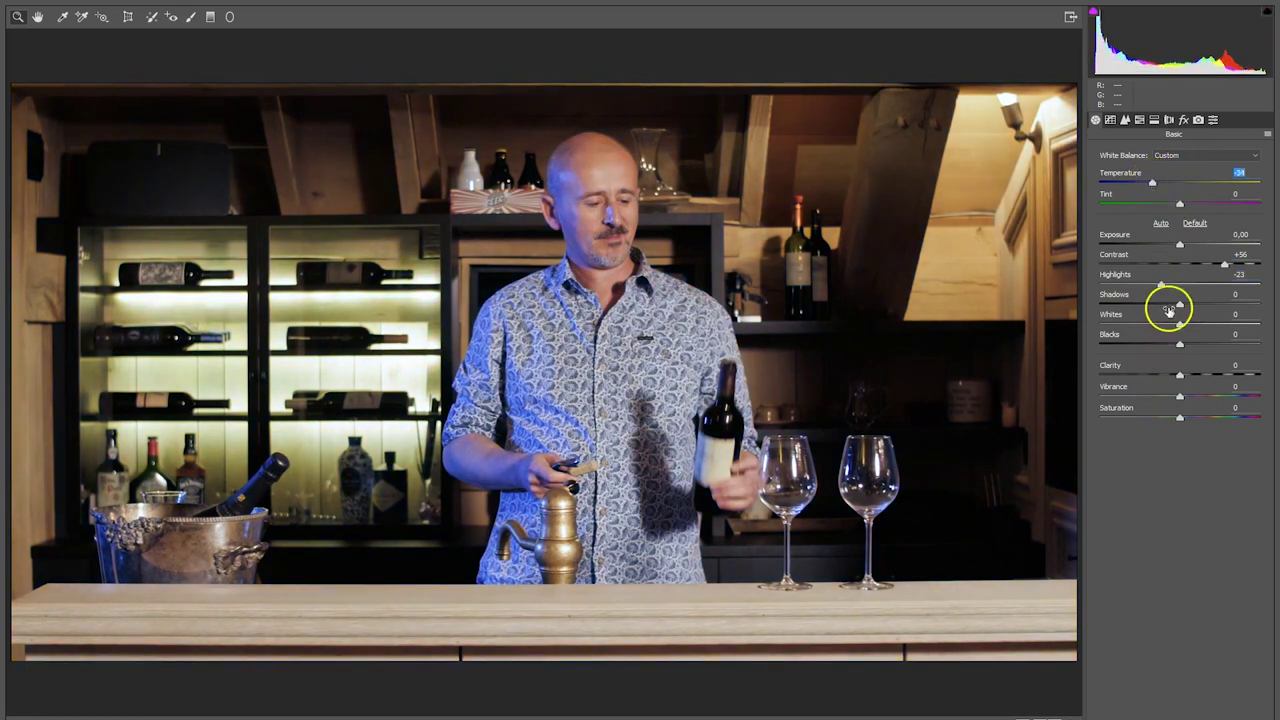
drag(1174, 396, 1145, 417)
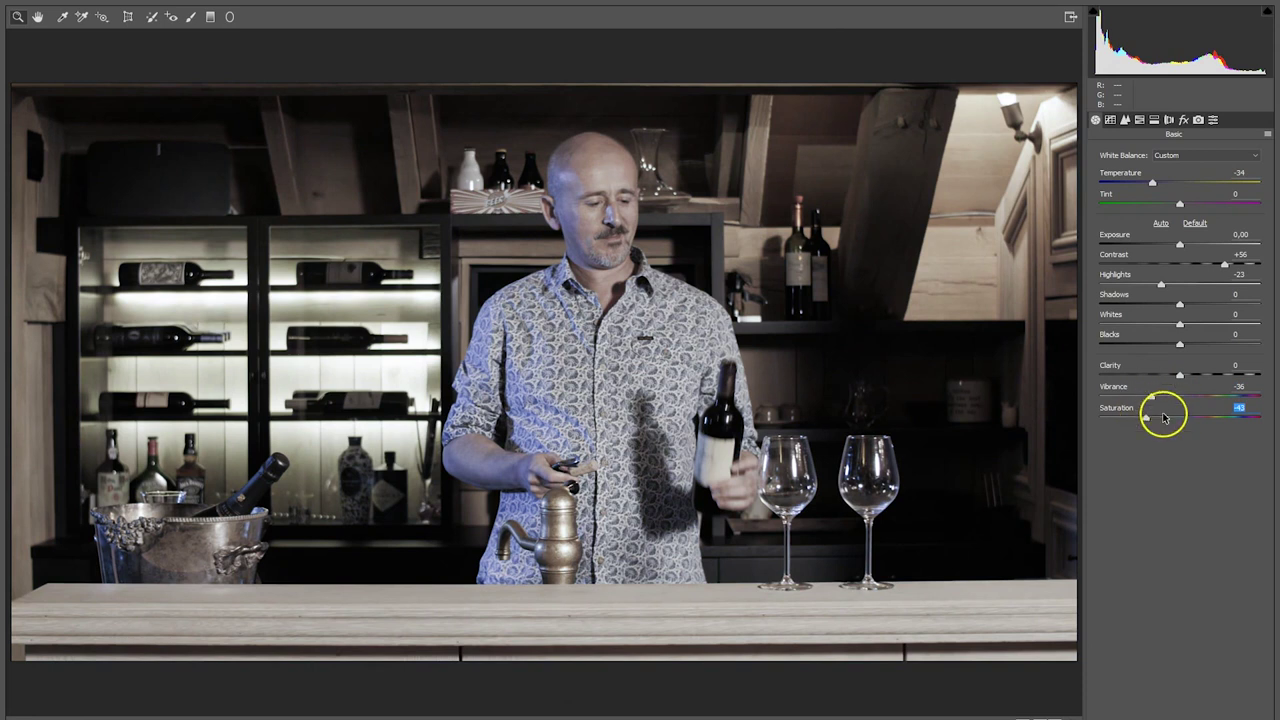
drag(1192, 378, 1266, 374)
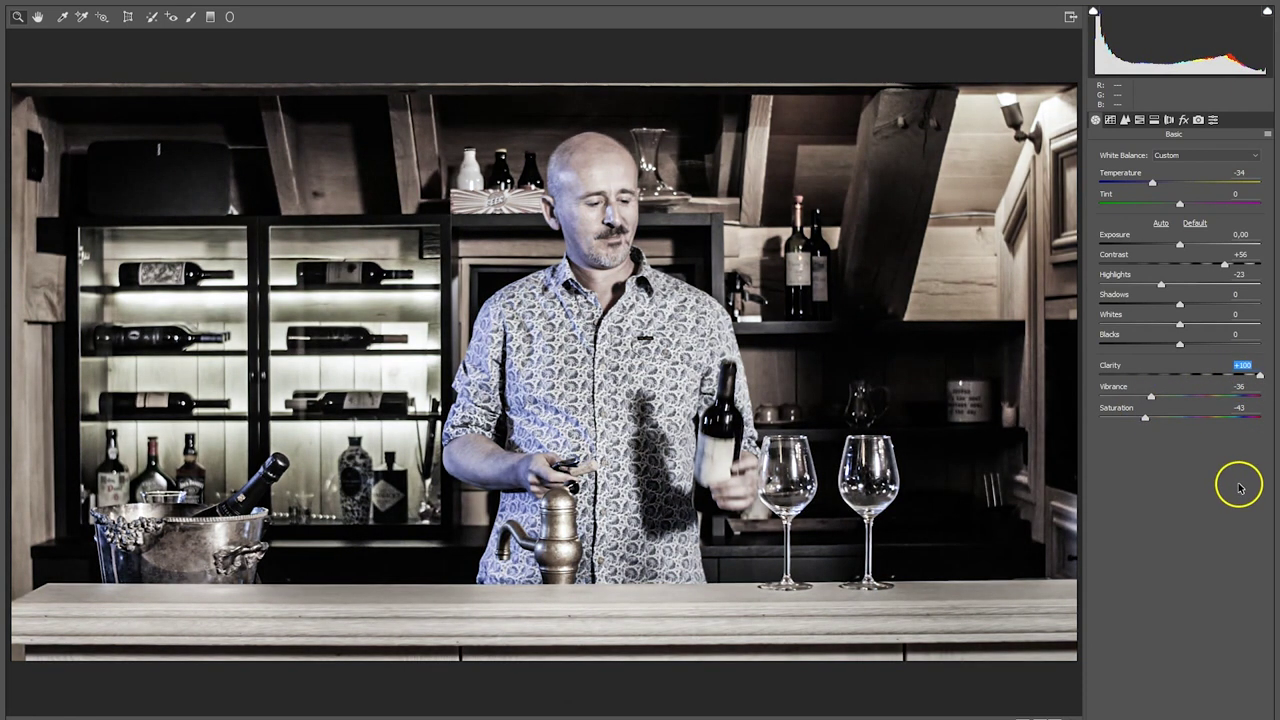
double_click(1183, 371)
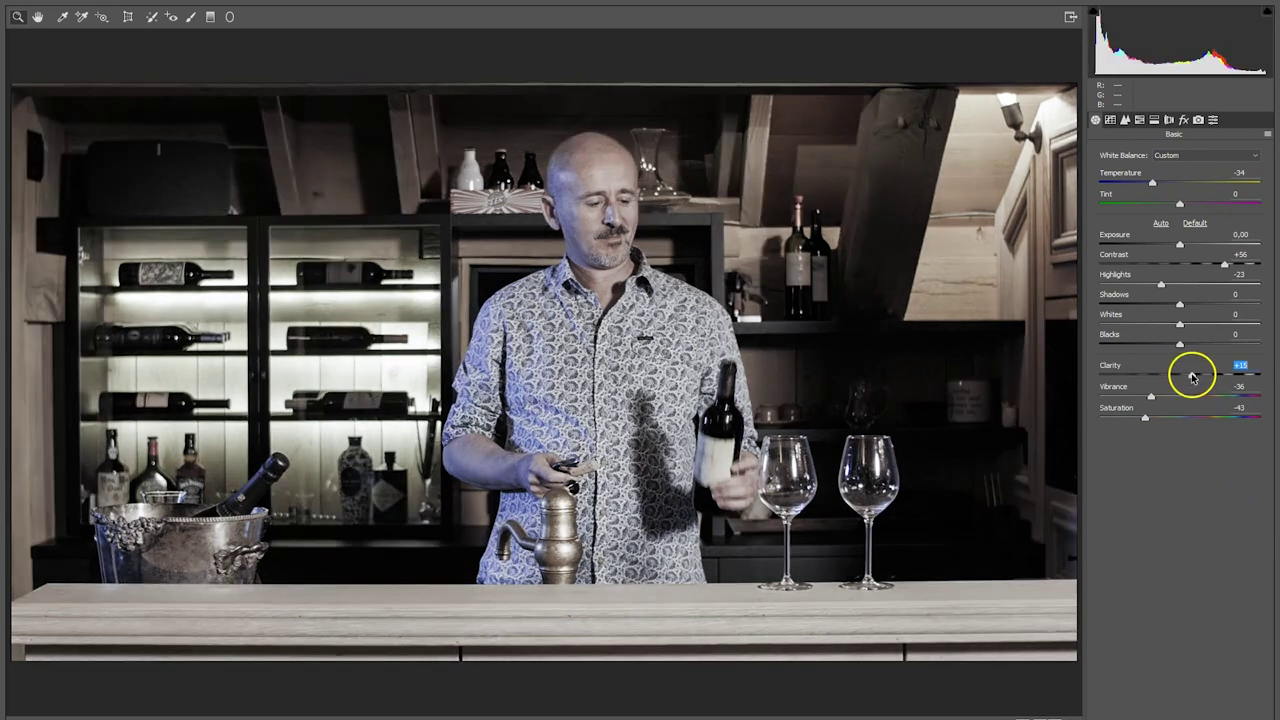
click(1191, 482)
click(1180, 265)
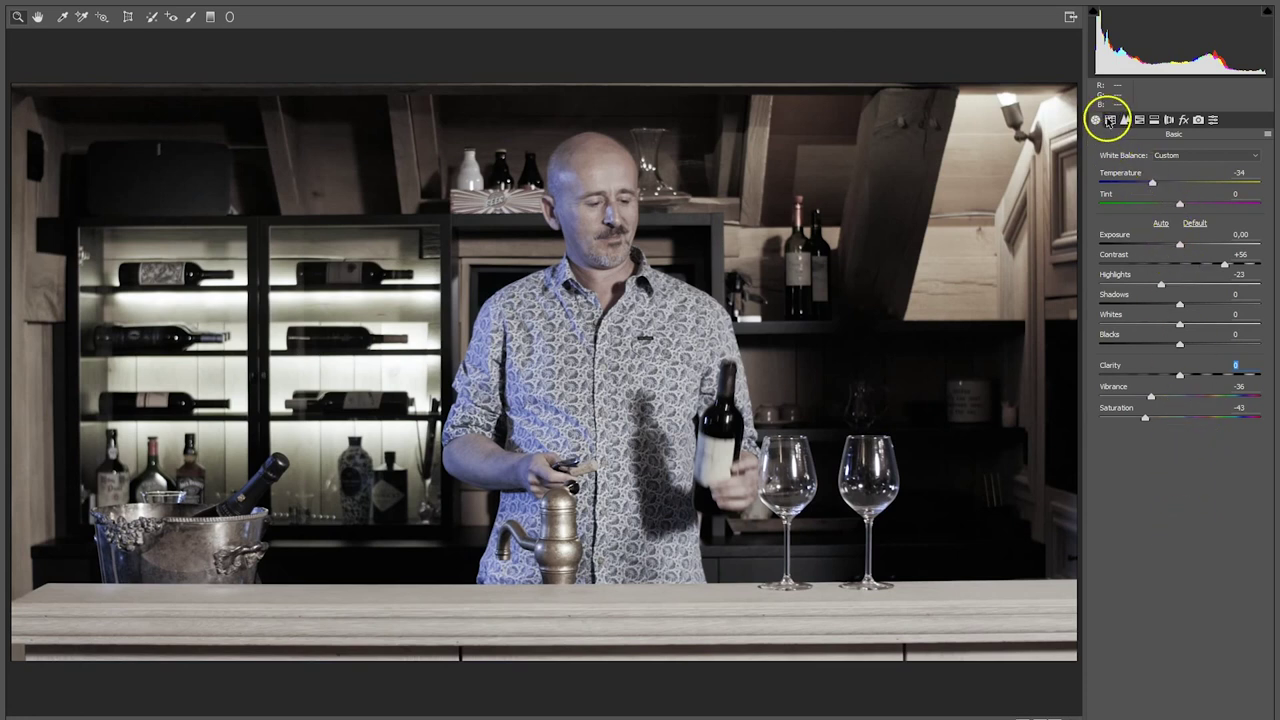
In HSL/Grayscale Luminance, set Oranges to -47 and Reds to +18
click(1110, 120)
click(1125, 120)
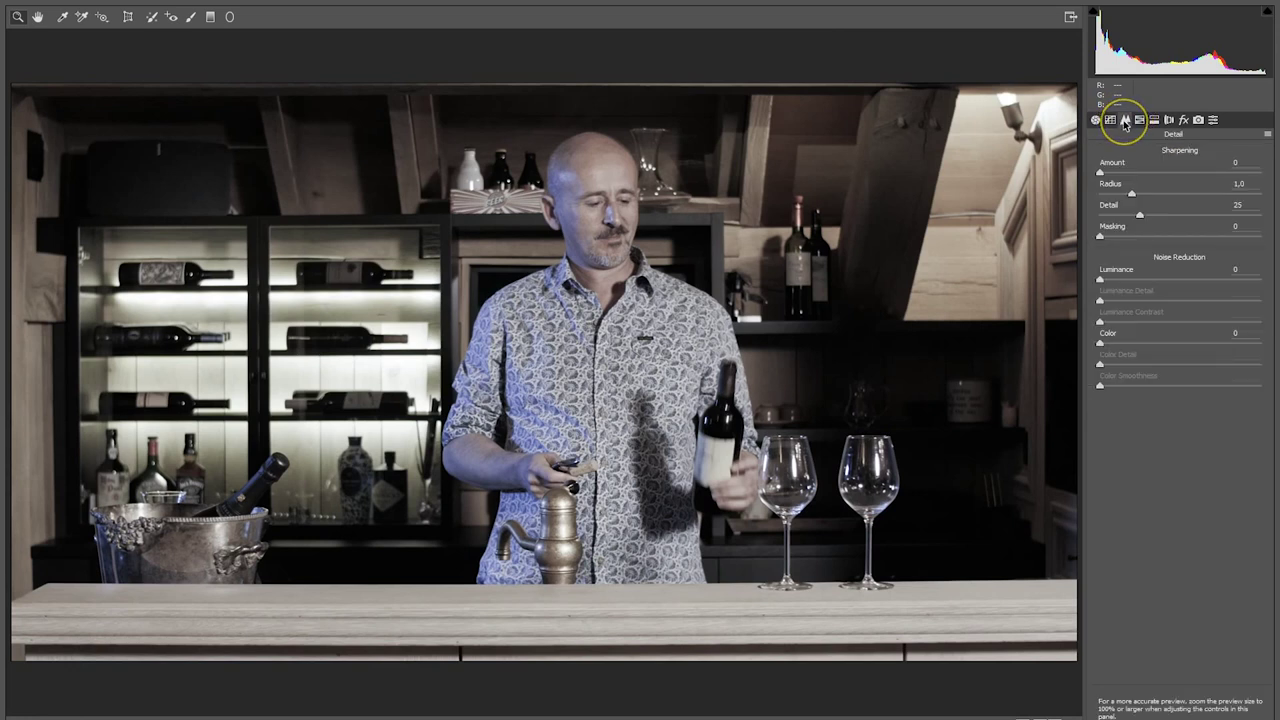
click(1142, 155)
click(1139, 120)
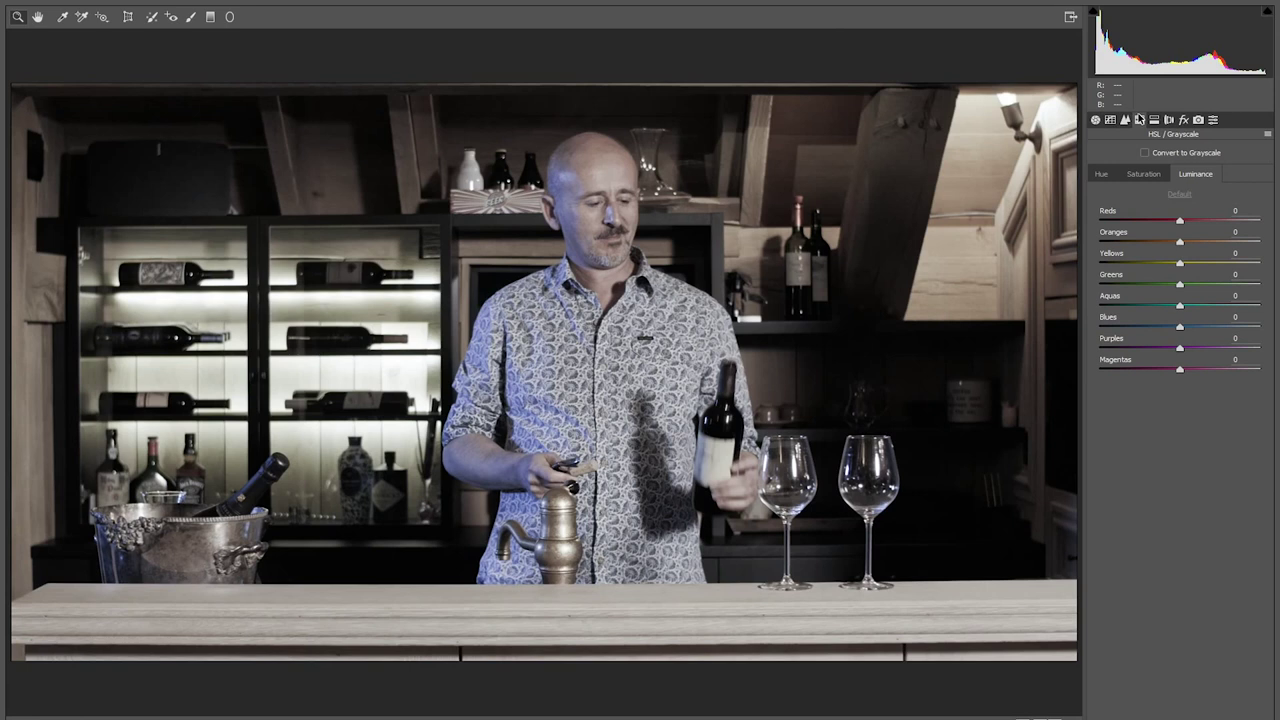
drag(1152, 243, 1197, 226)
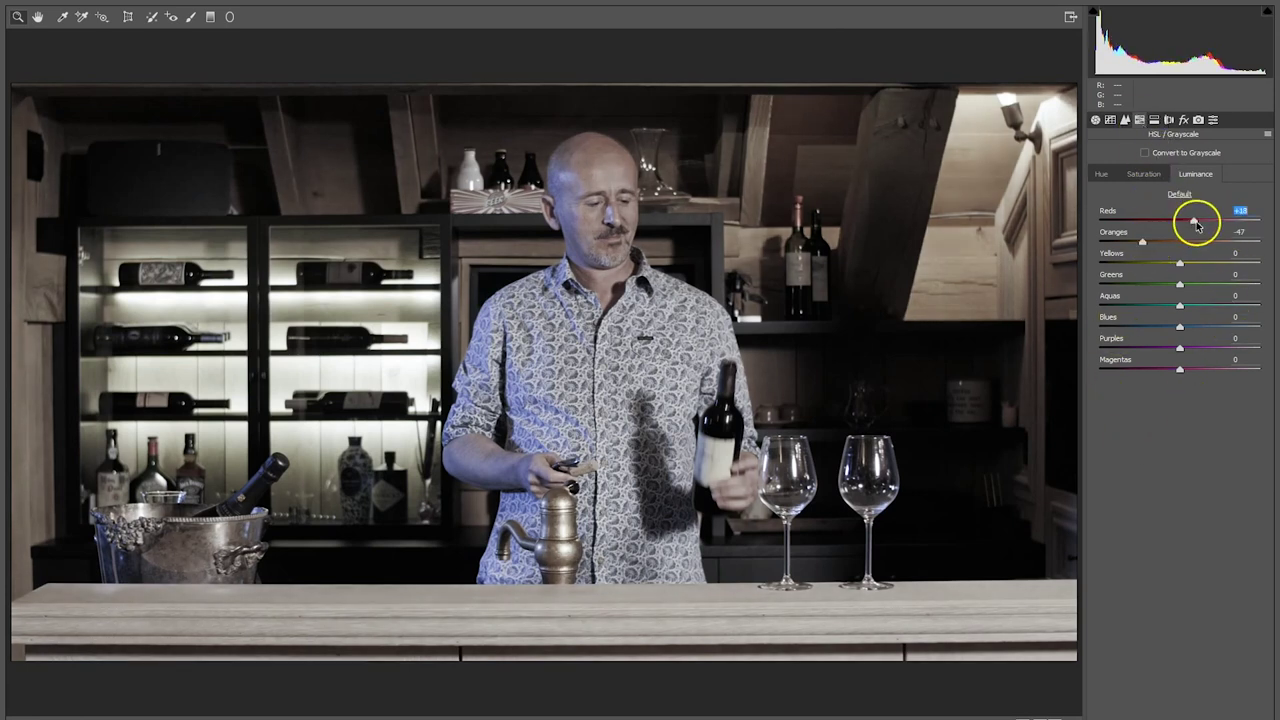
Look through the Saturation, Hue, Split Toning, Lens and Effects panels, then return to Basic
click(1143, 174)
click(1102, 174)
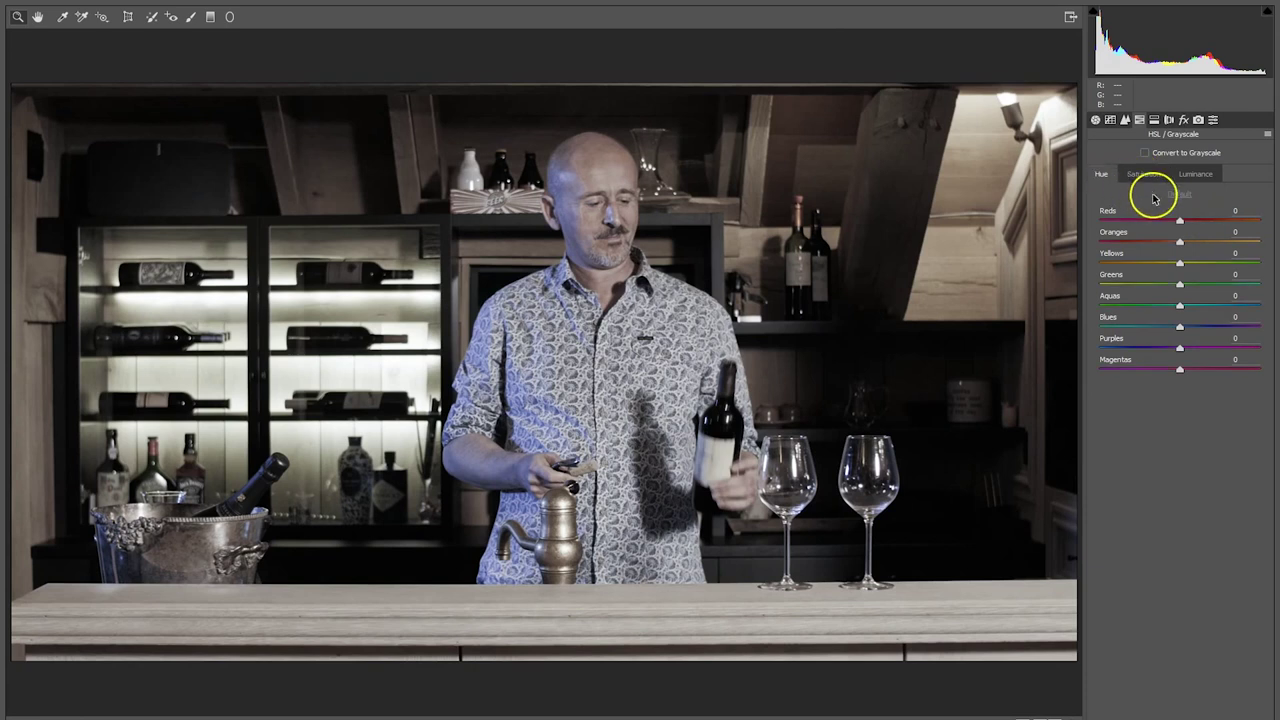
click(1154, 119)
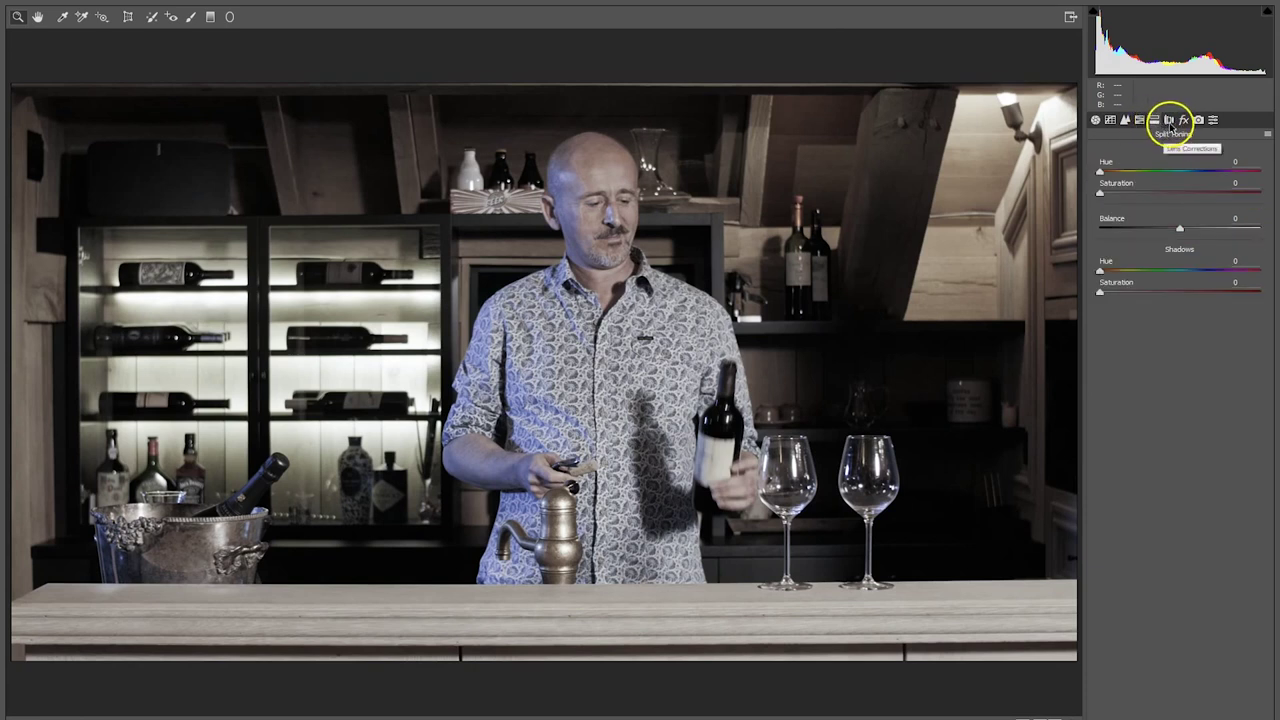
click(1169, 120)
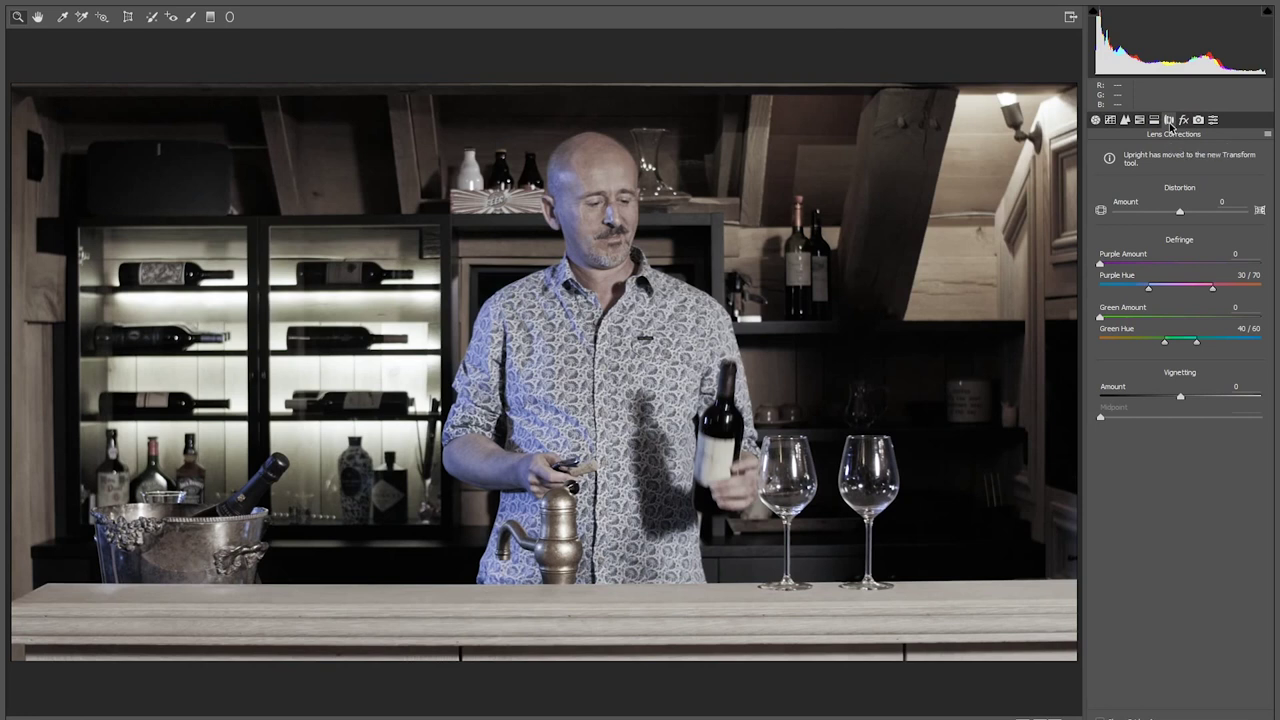
click(1184, 119)
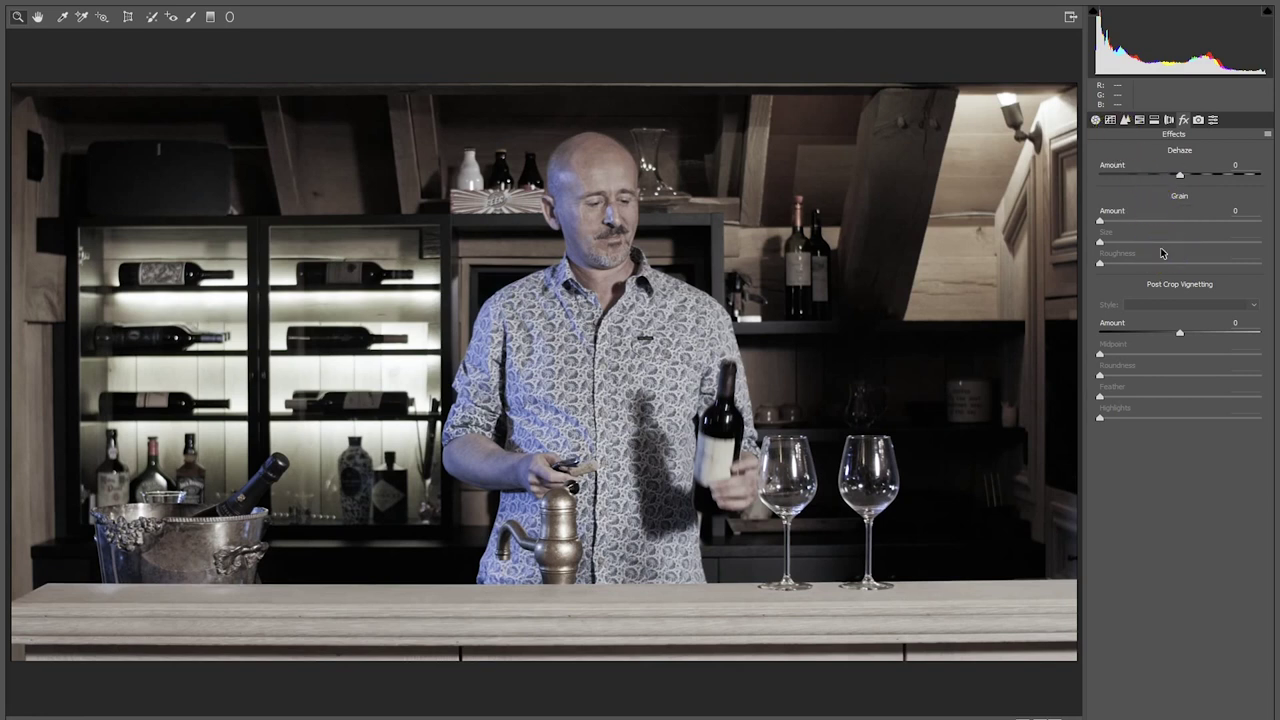
click(1096, 119)
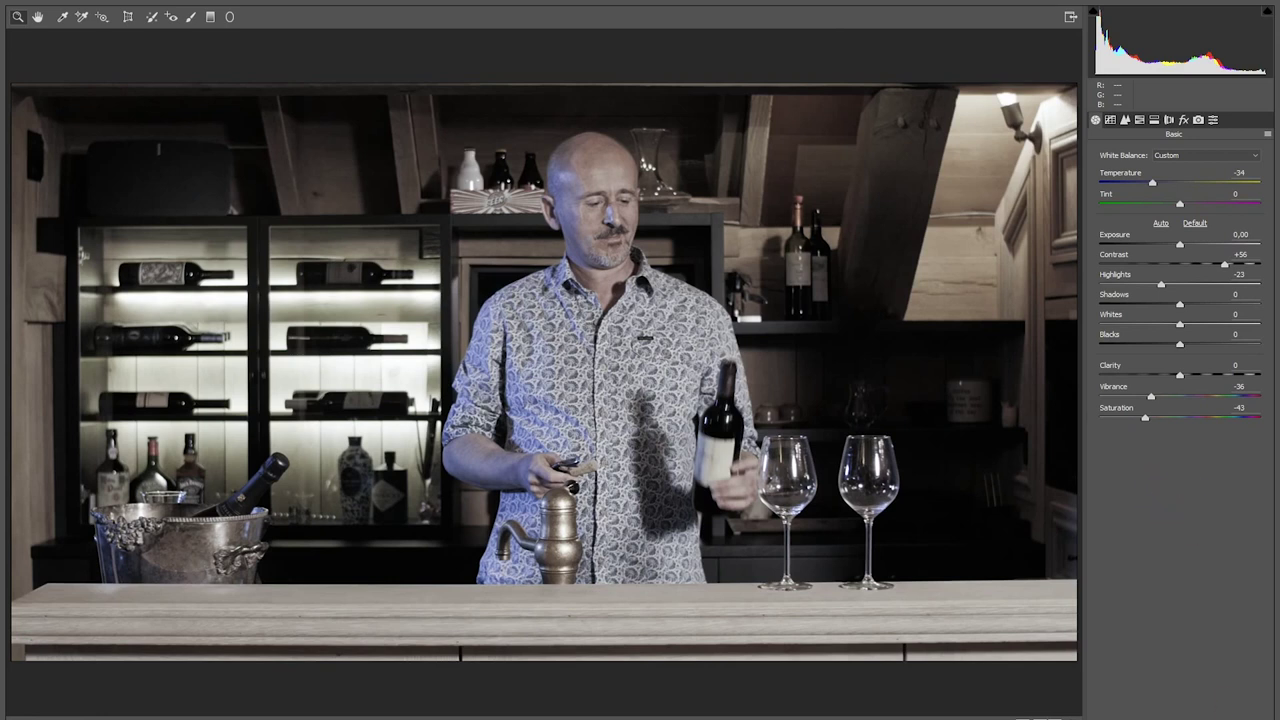
Save the current Camera Raw grade as the settings file My Settings.xmp
click(1267, 134)
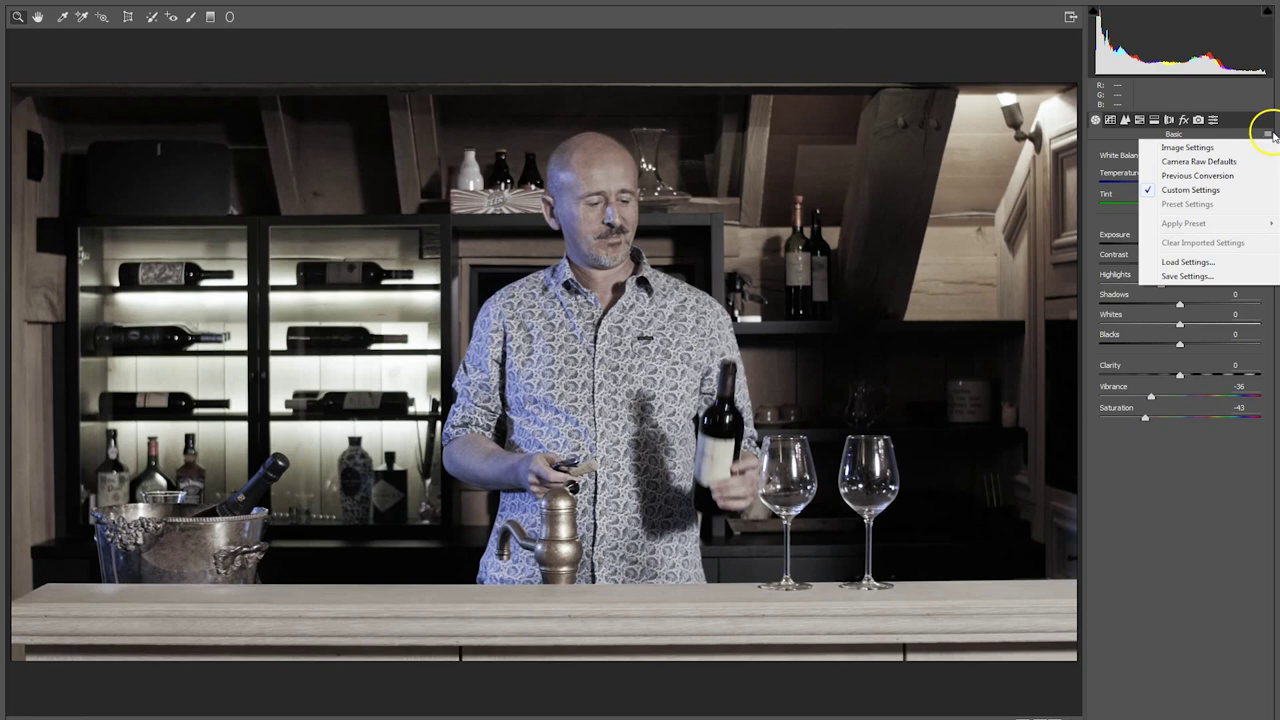
click(1200, 276)
click(737, 126)
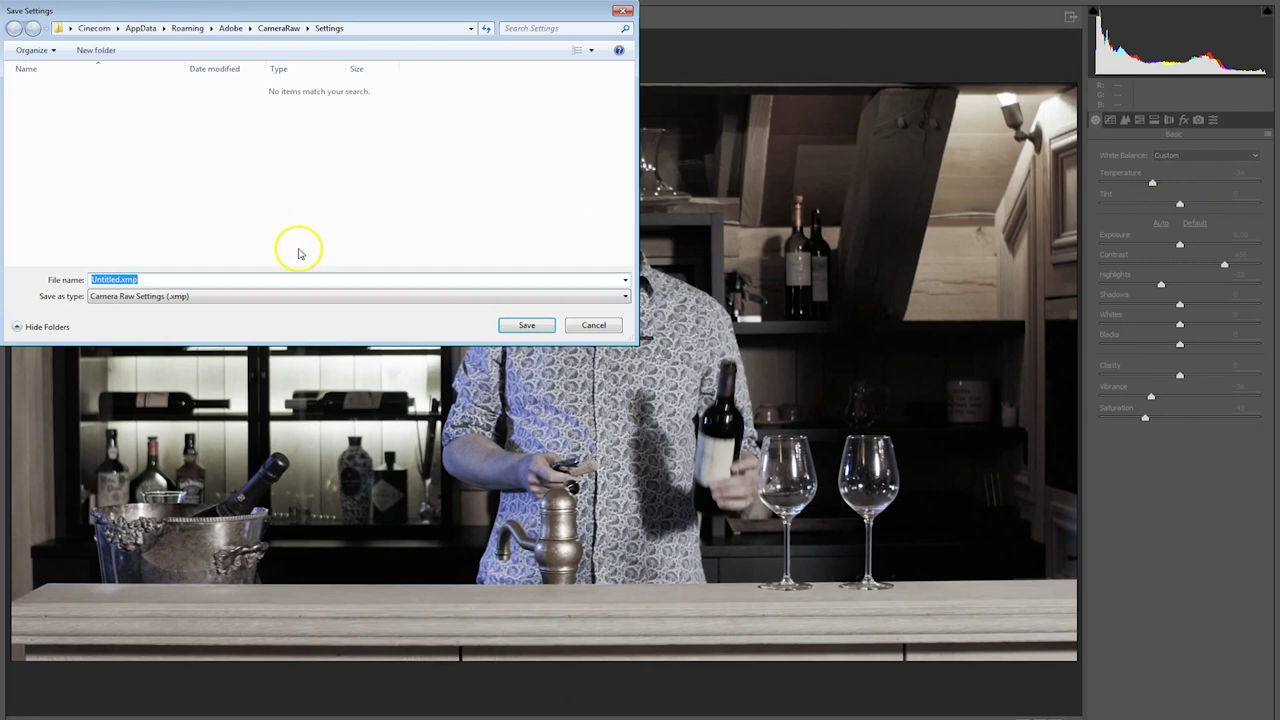
click(118, 280)
drag(118, 280, 45, 288)
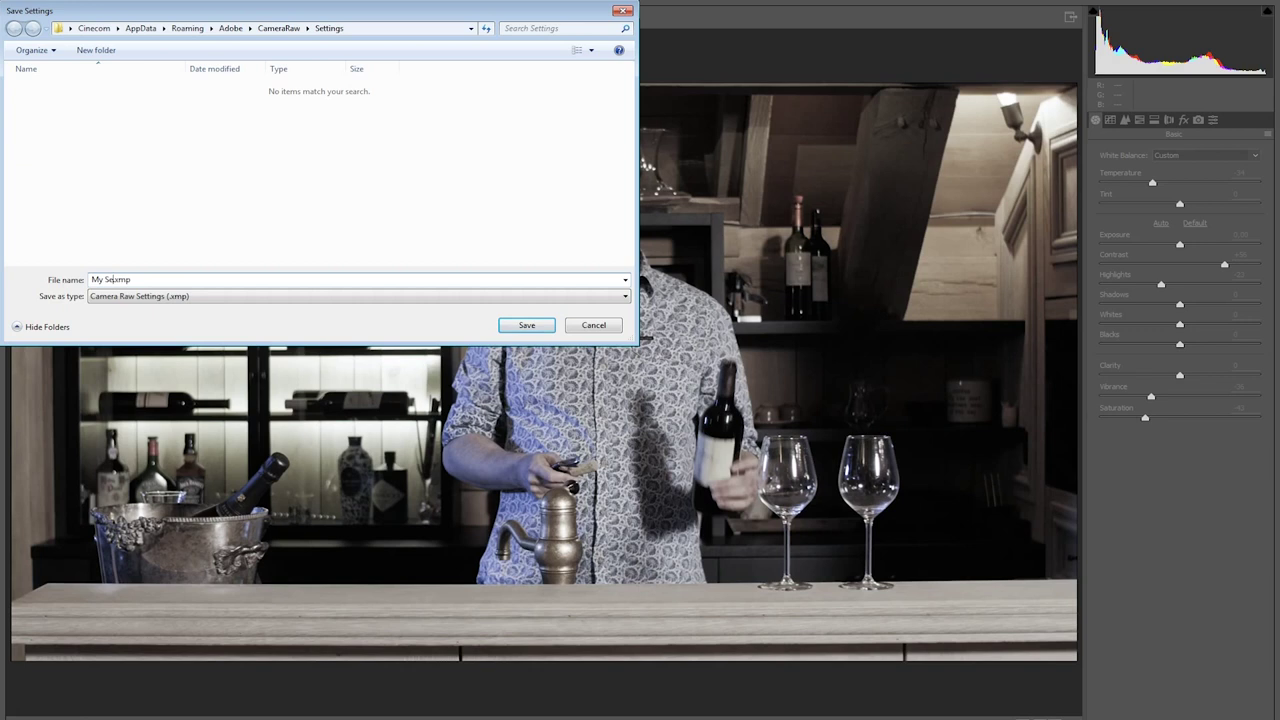
key(Return)
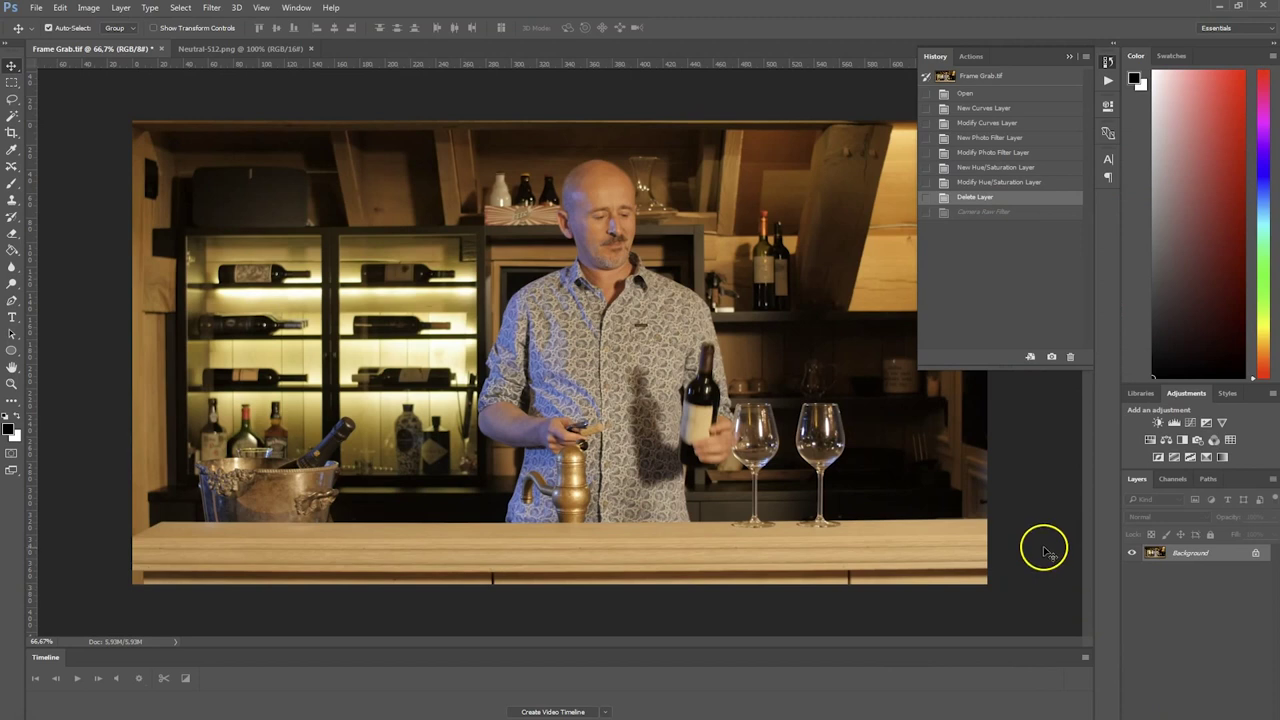
Apply the My Settings Camera Raw preset to Neutral-512.png and save the graded image
click(250, 49)
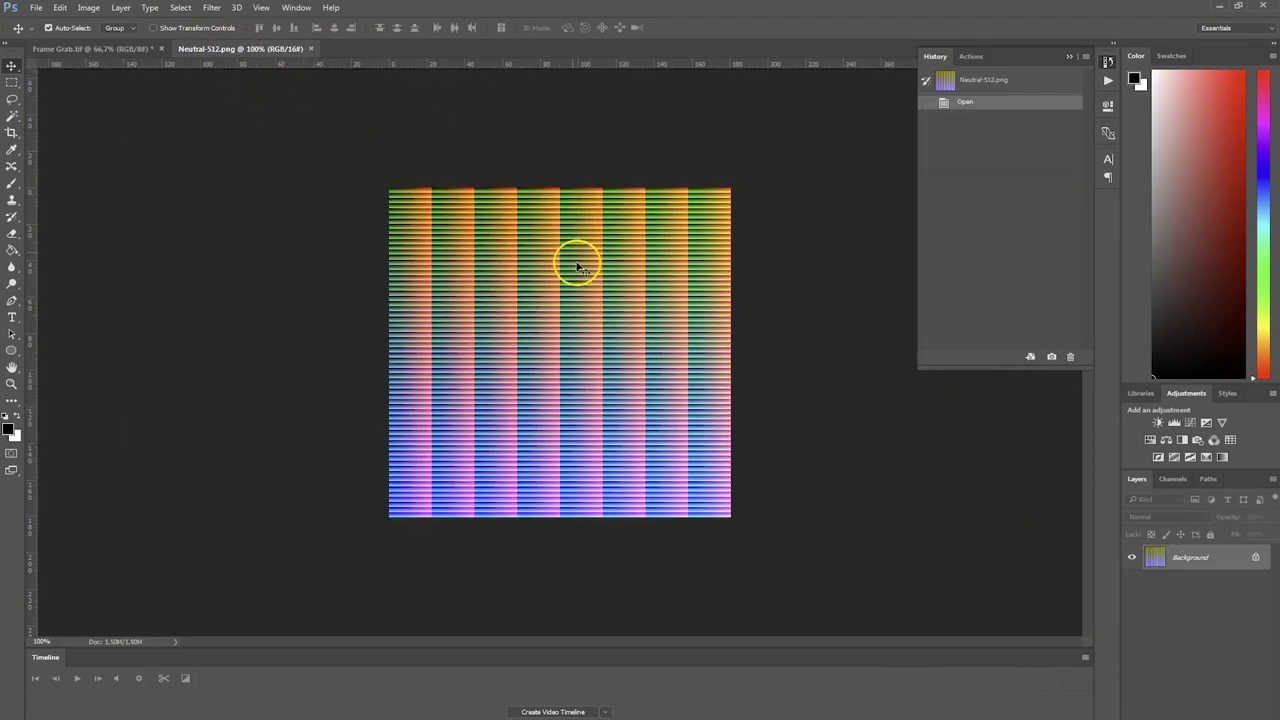
click(207, 8)
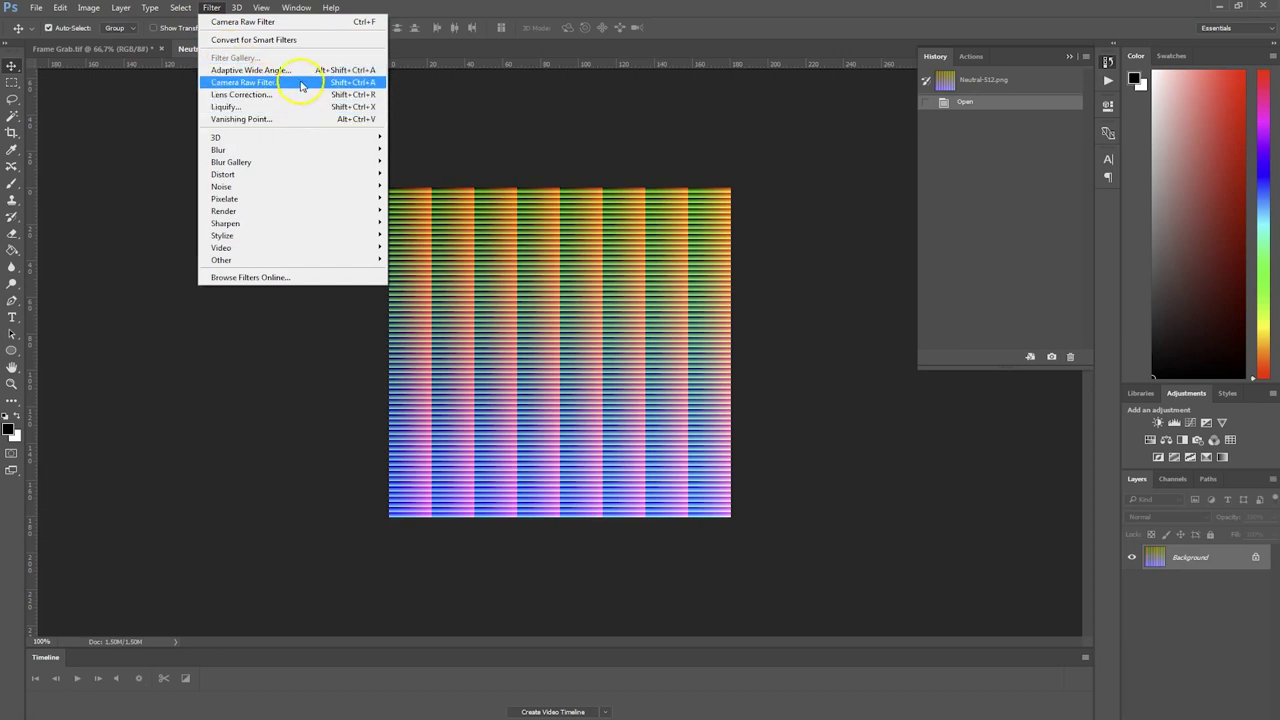
click(301, 84)
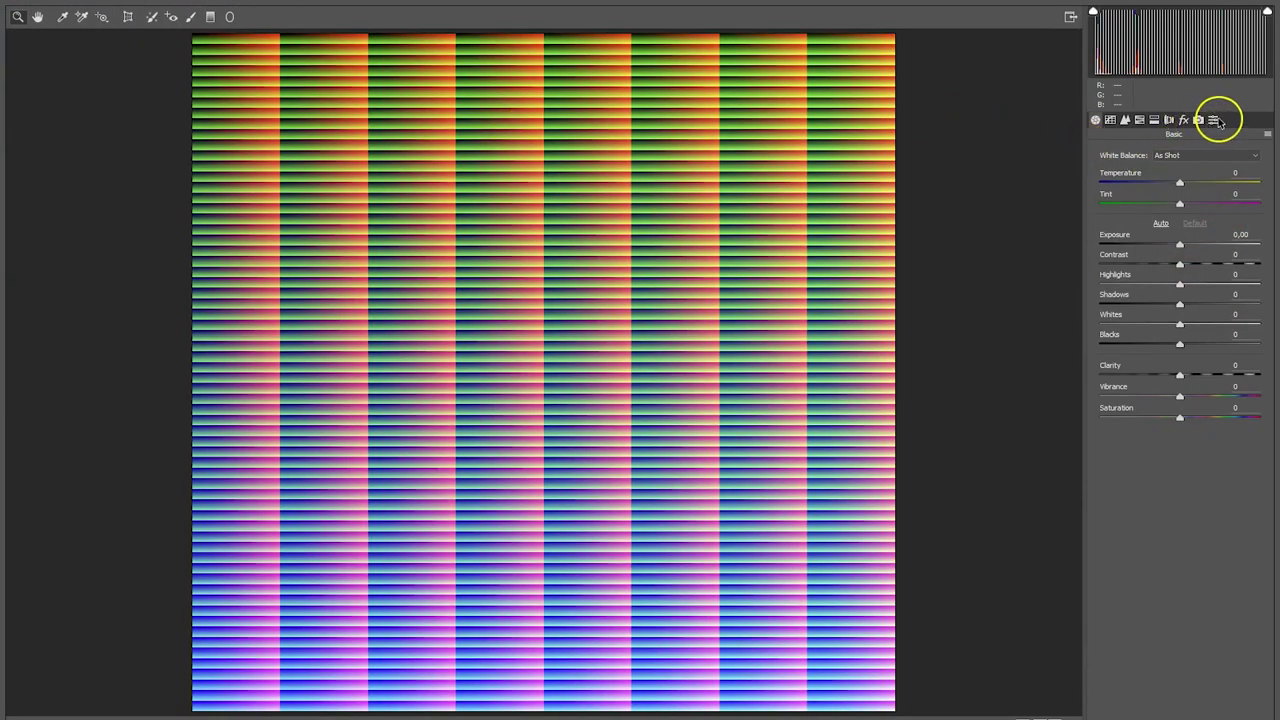
click(1216, 120)
click(1115, 146)
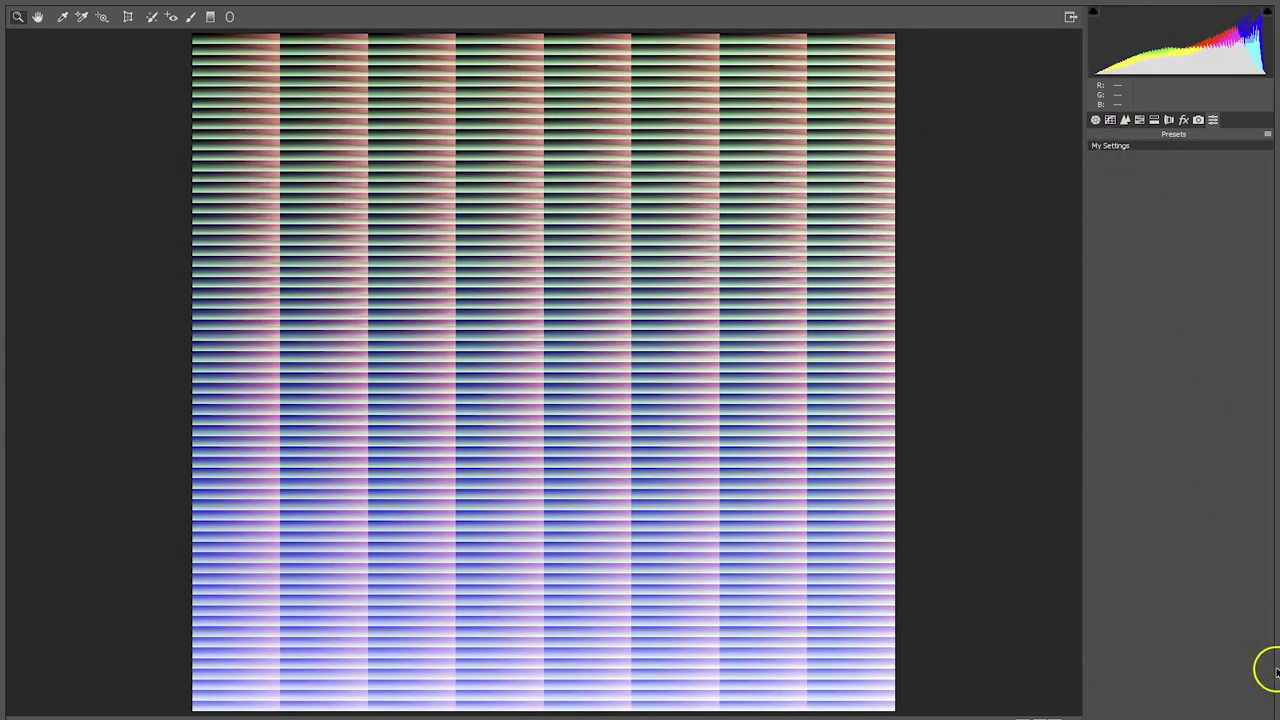
click(1040, 716)
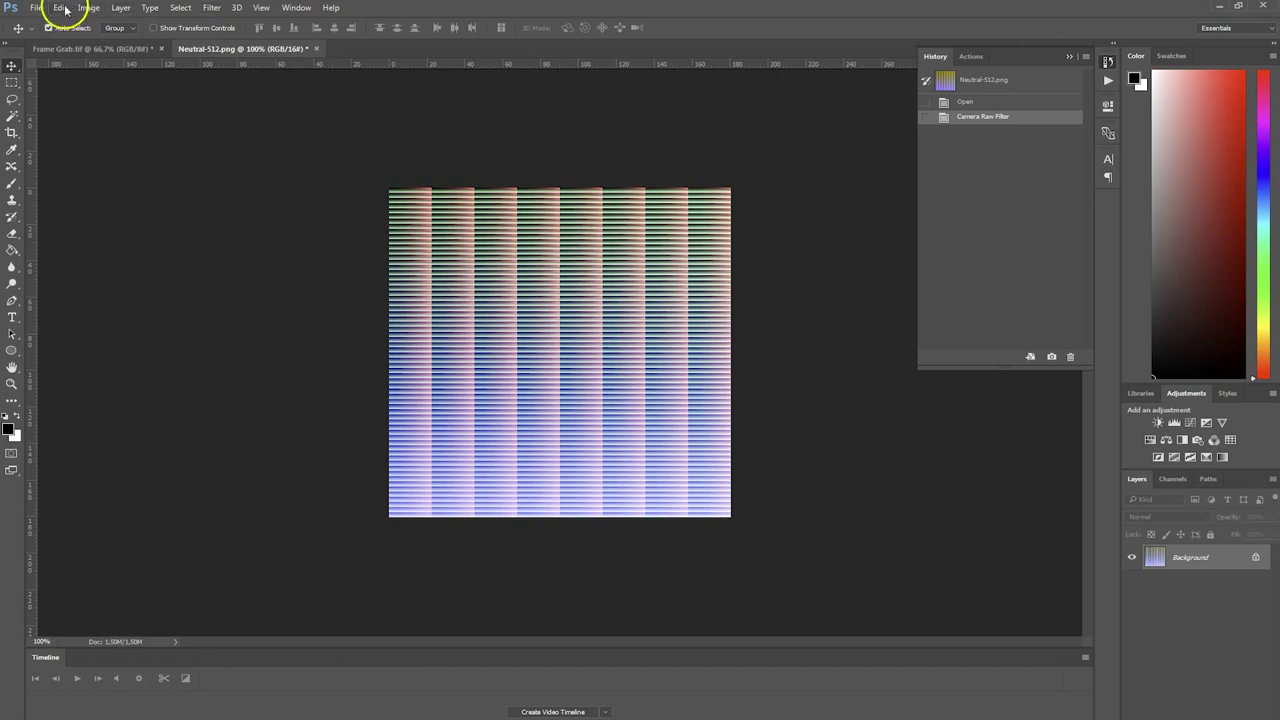
click(36, 7)
click(82, 138)
Convert Neutral-512.png into a CUBE LUT with the IWLTBAP LUT Generator
click(140, 710)
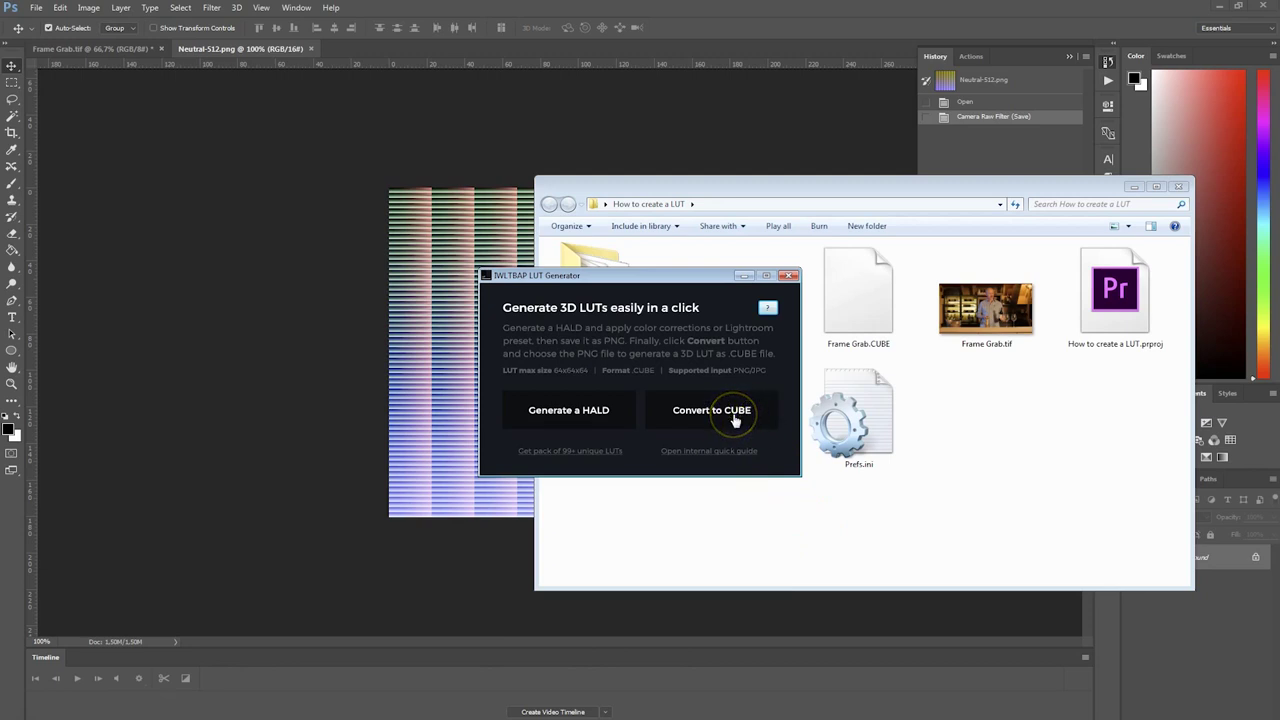
click(735, 418)
click(765, 476)
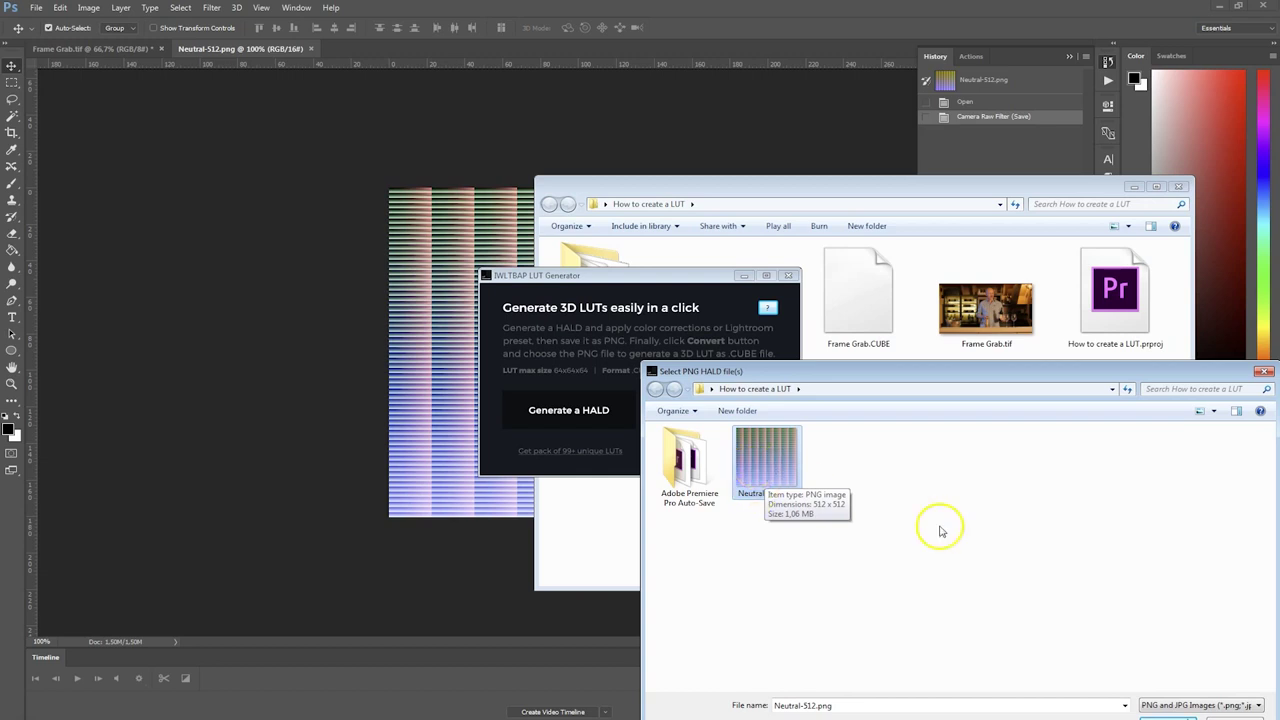
click(1165, 716)
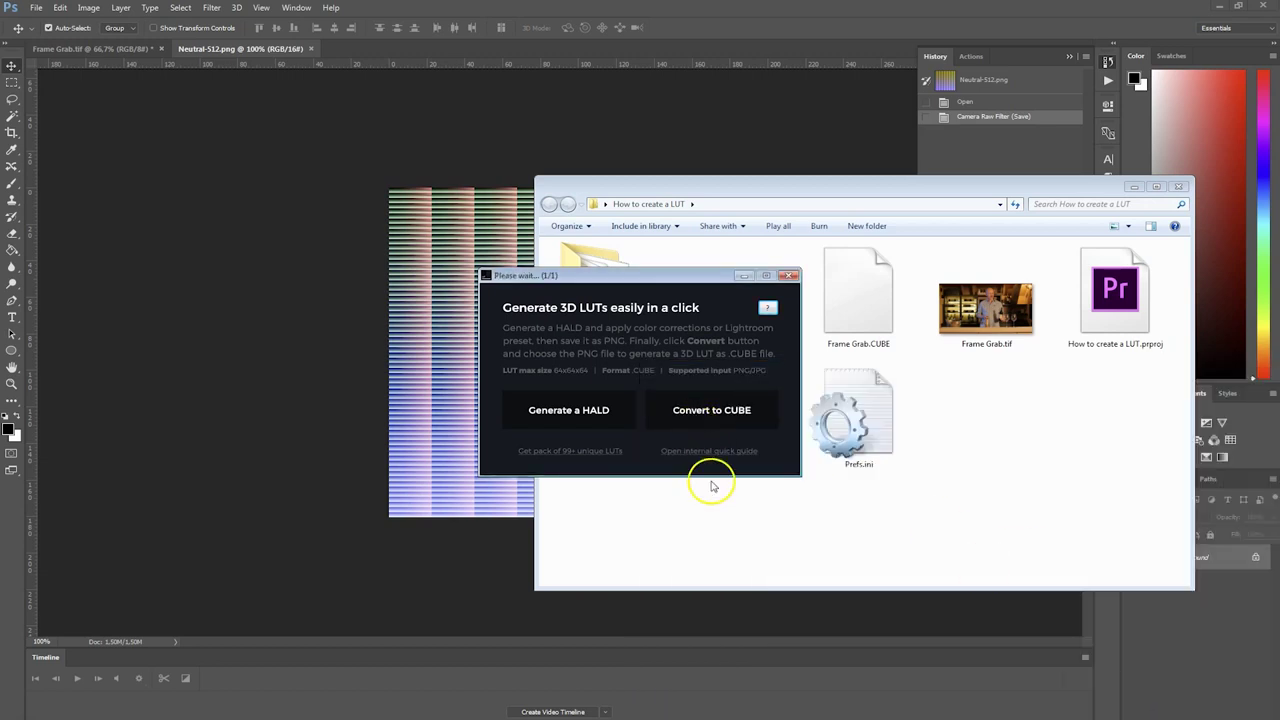
click(685, 421)
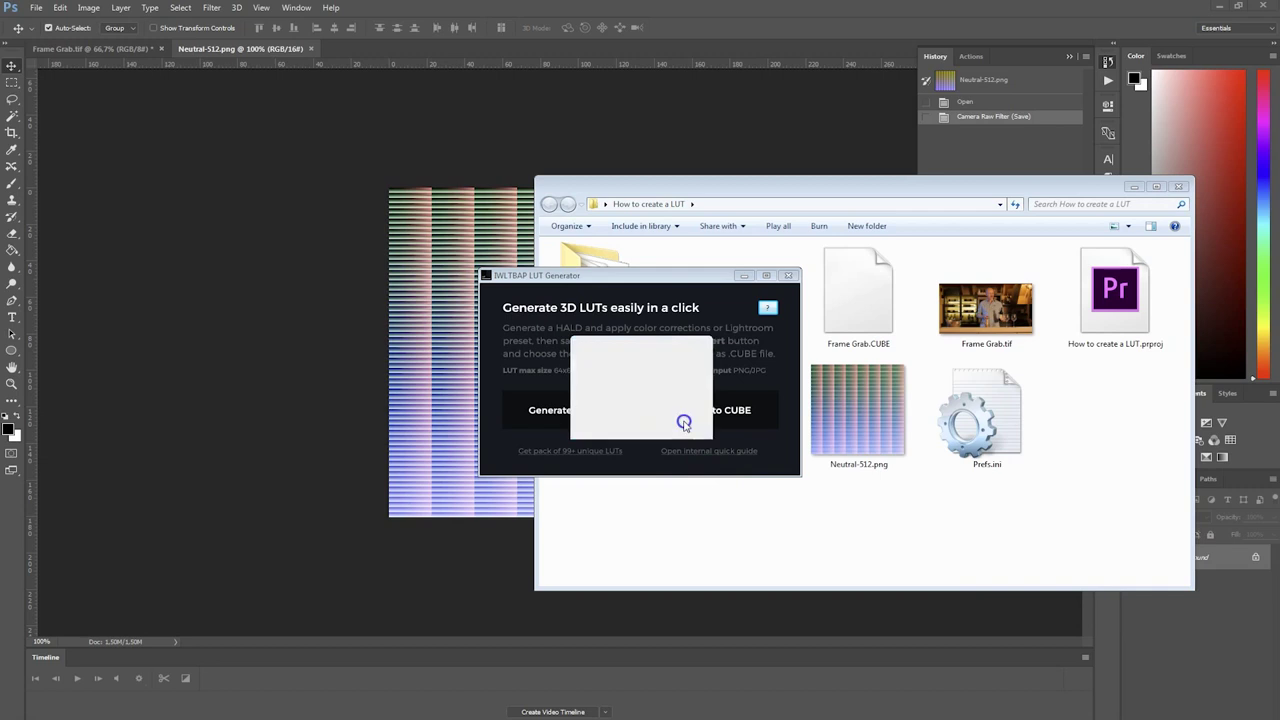
click(743, 274)
Rename the resulting Neutral-512.cube to 'my awesome lut.cube'
click(730, 410)
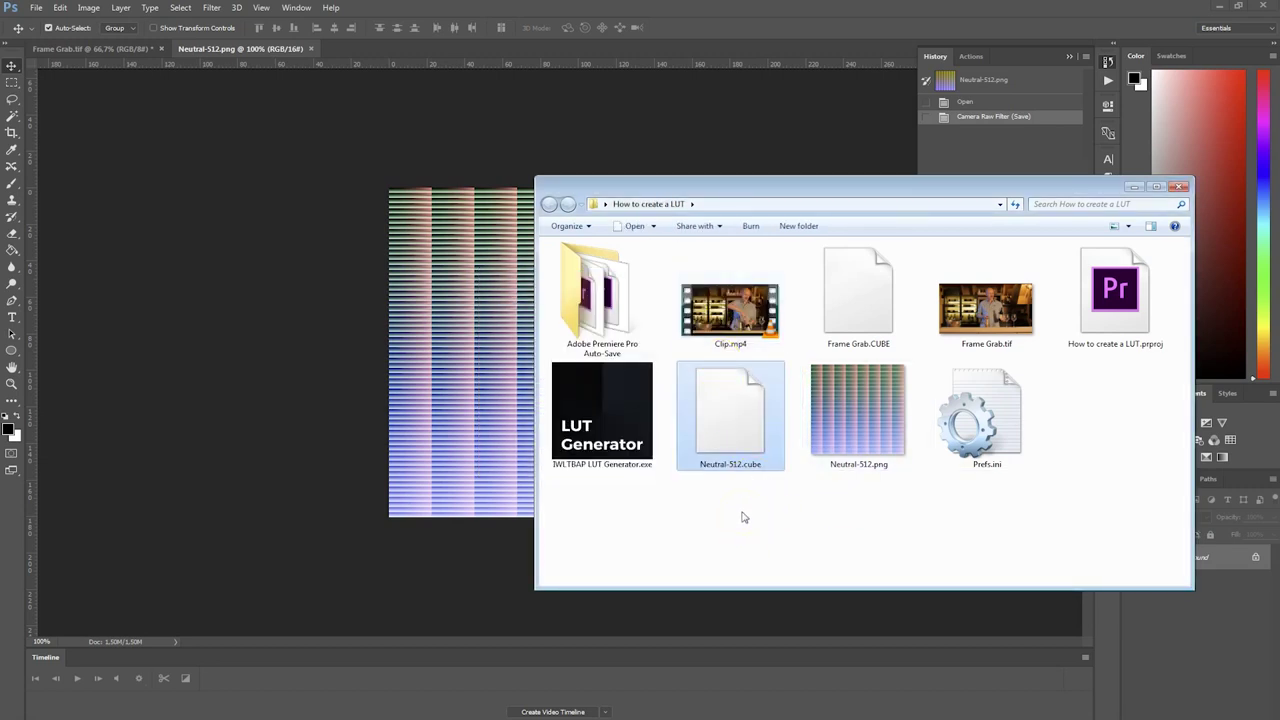
click(737, 465)
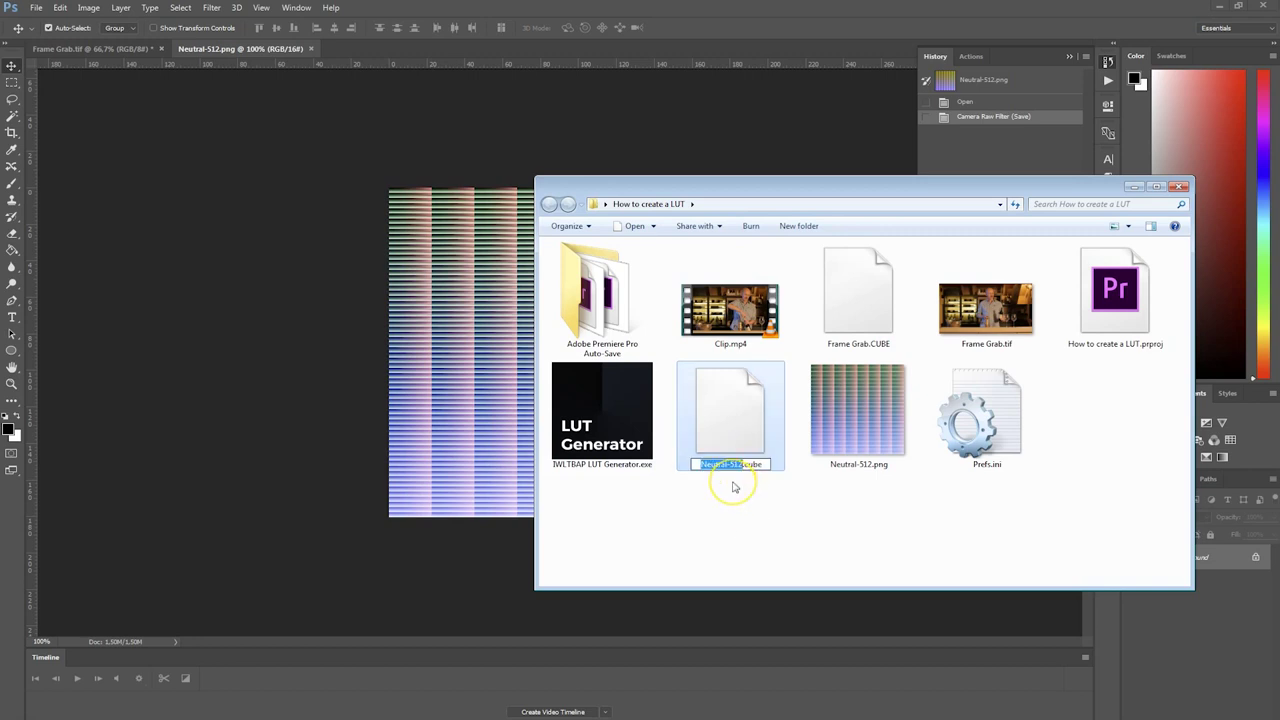
text(my awesome l)
key(Return)
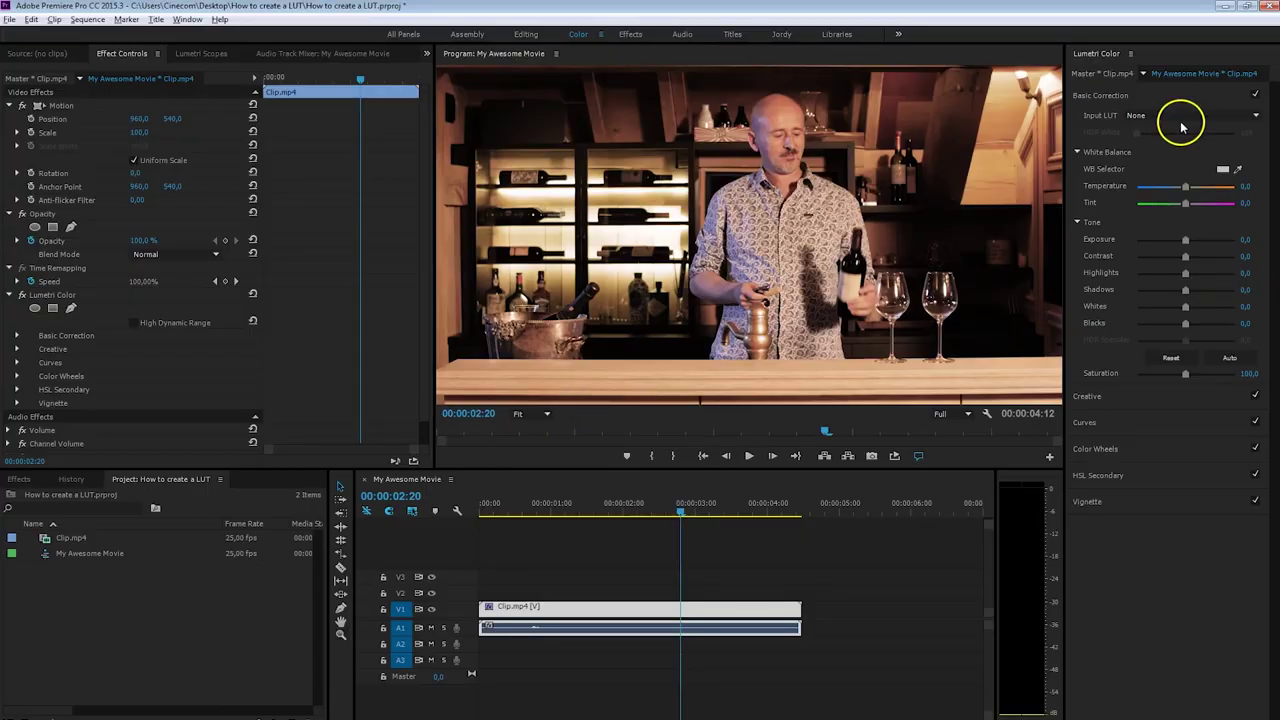
Load my awesome lut.cube from the How to create a LUT folder as the Input LUT
click(1182, 122)
click(1163, 147)
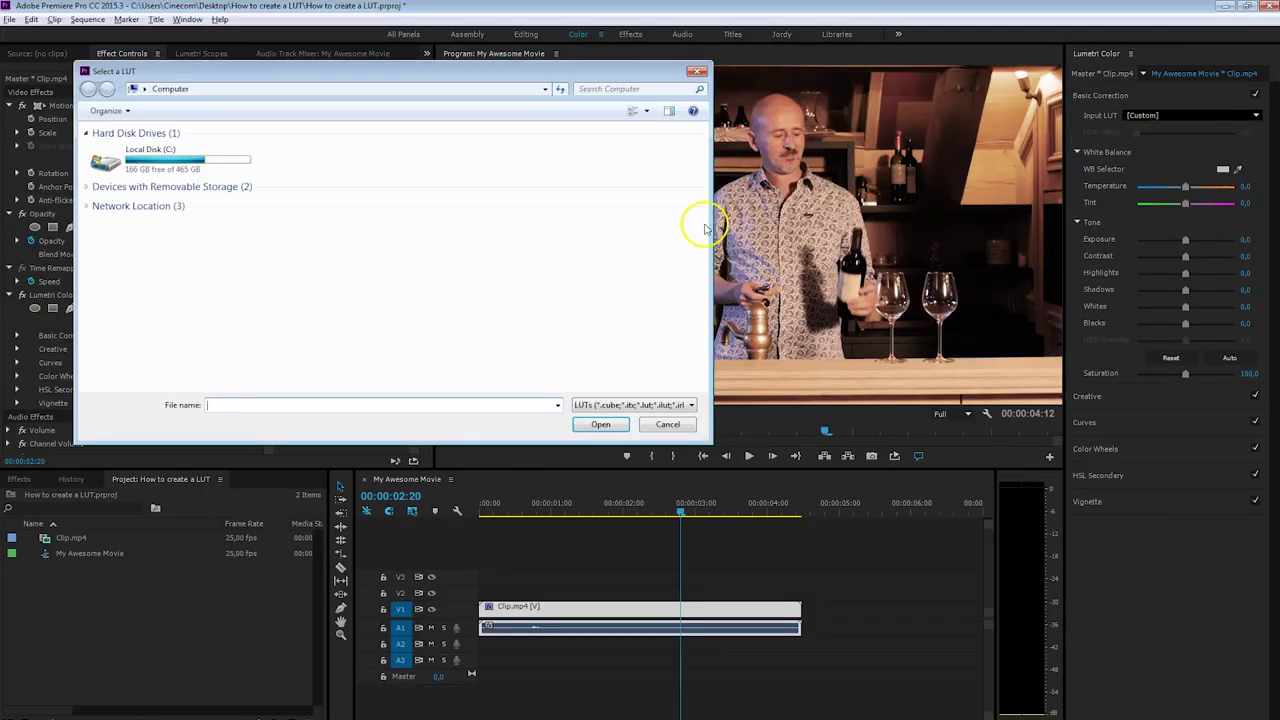
click(144, 89)
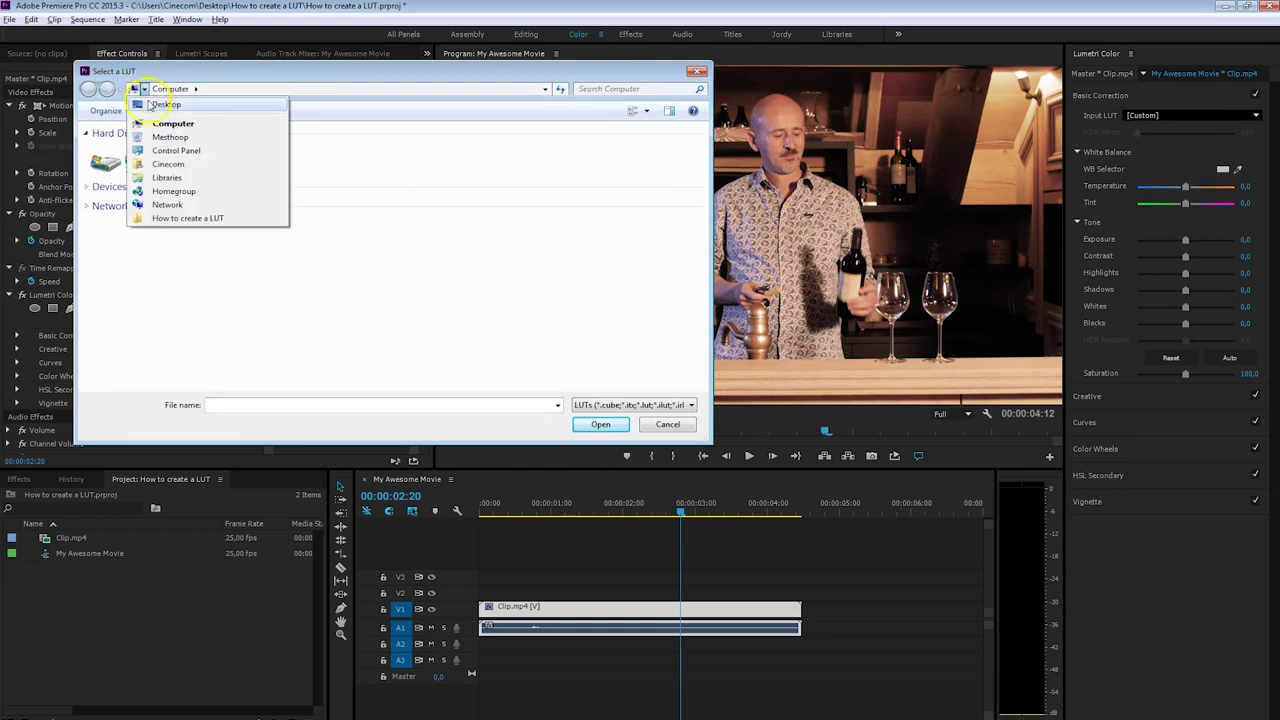
click(175, 219)
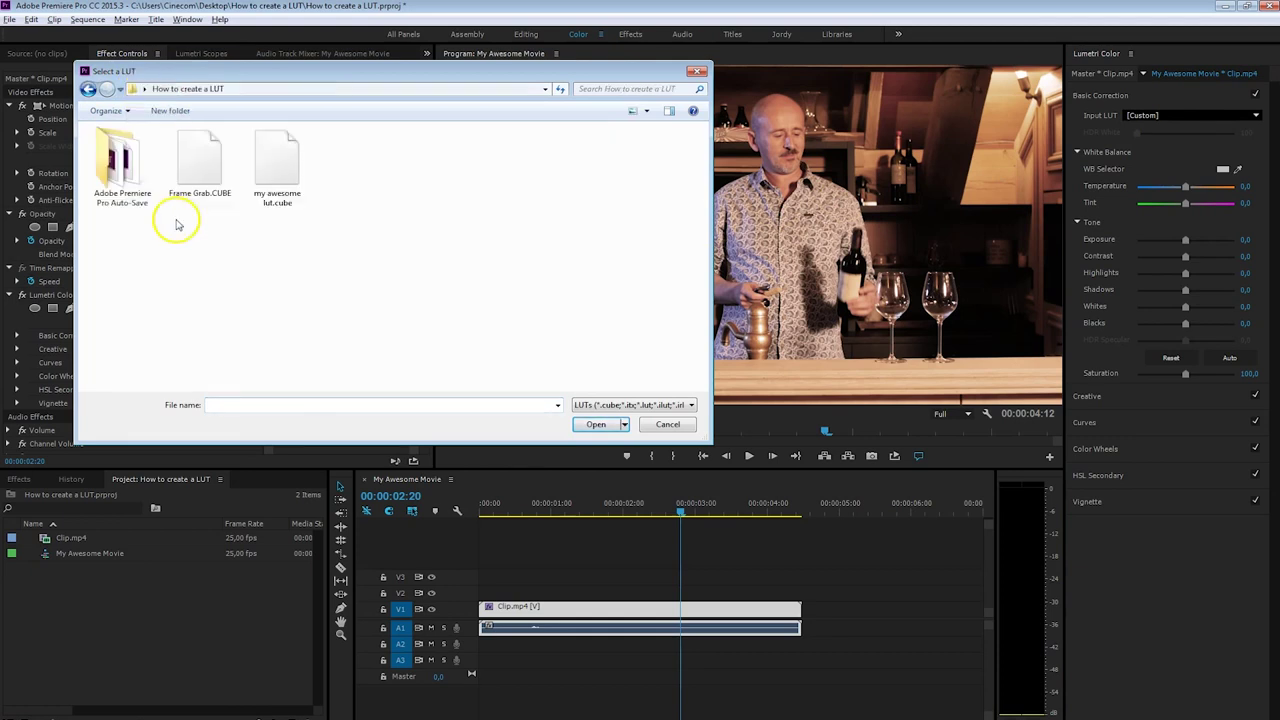
double_click(278, 180)
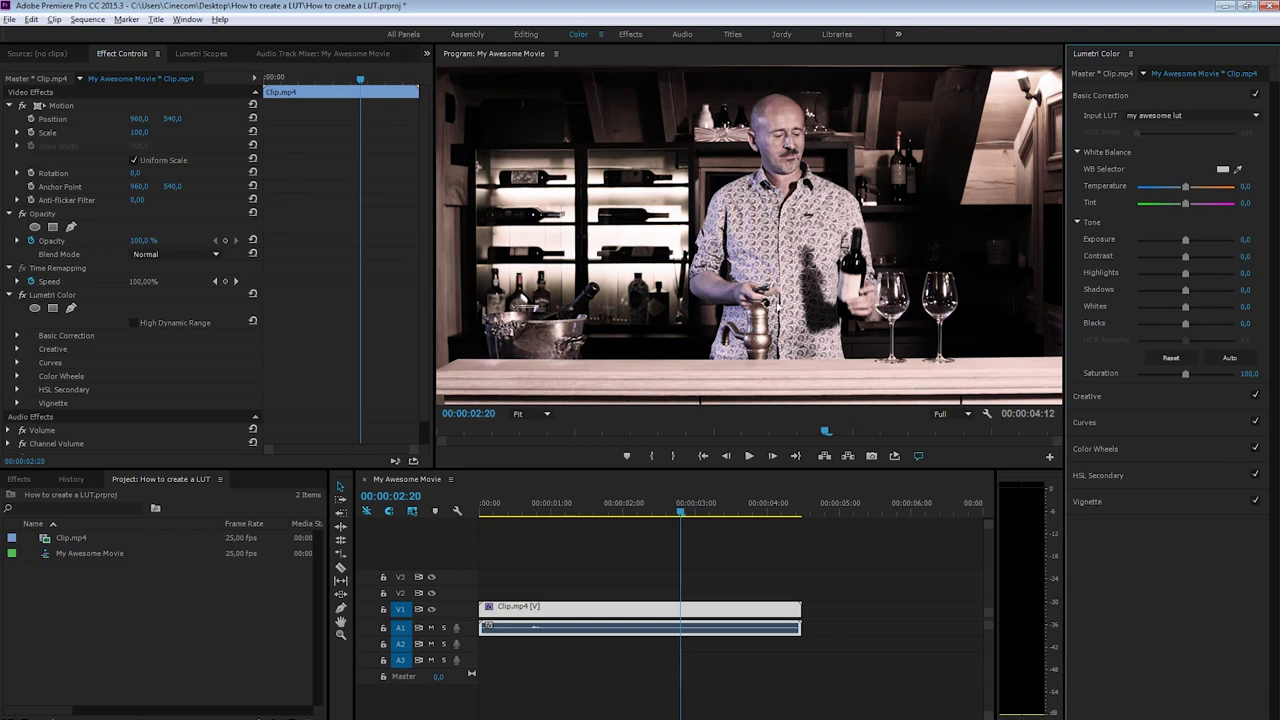
click(760, 200)
Set the Input LUT back to None and close Premiere Pro, saving the project
click(1180, 117)
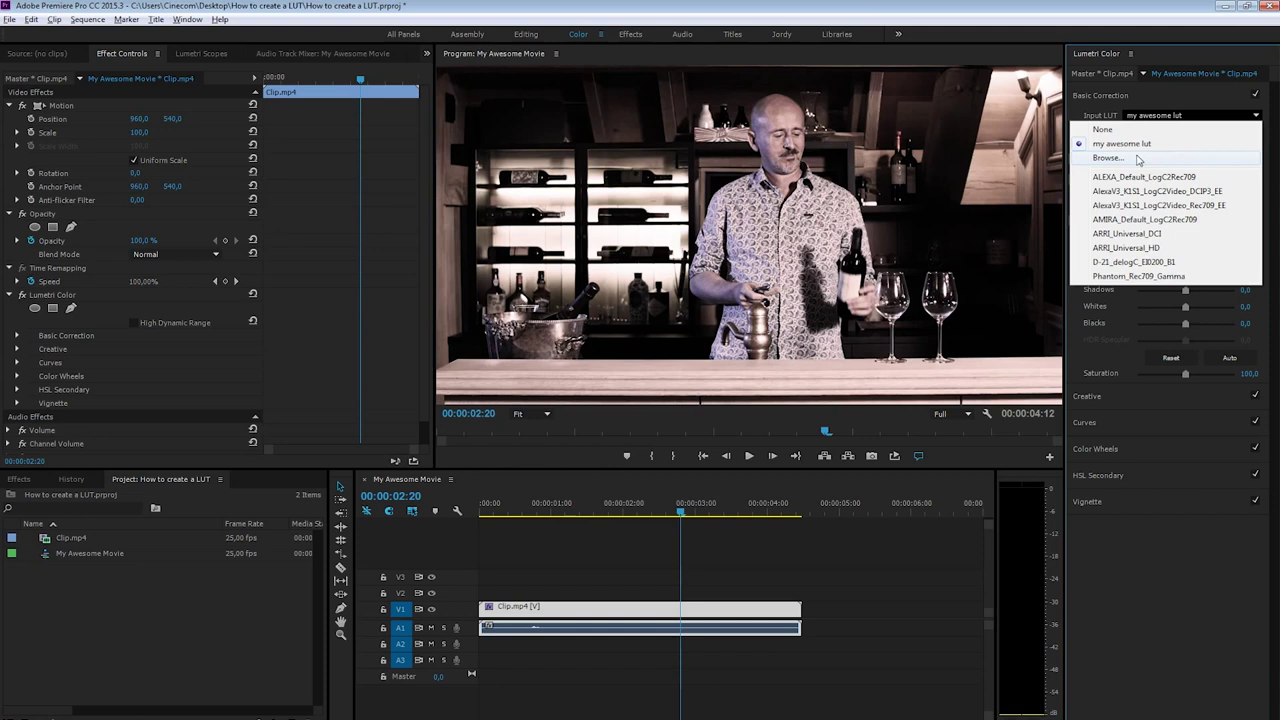
click(1157, 580)
click(1151, 116)
click(1142, 131)
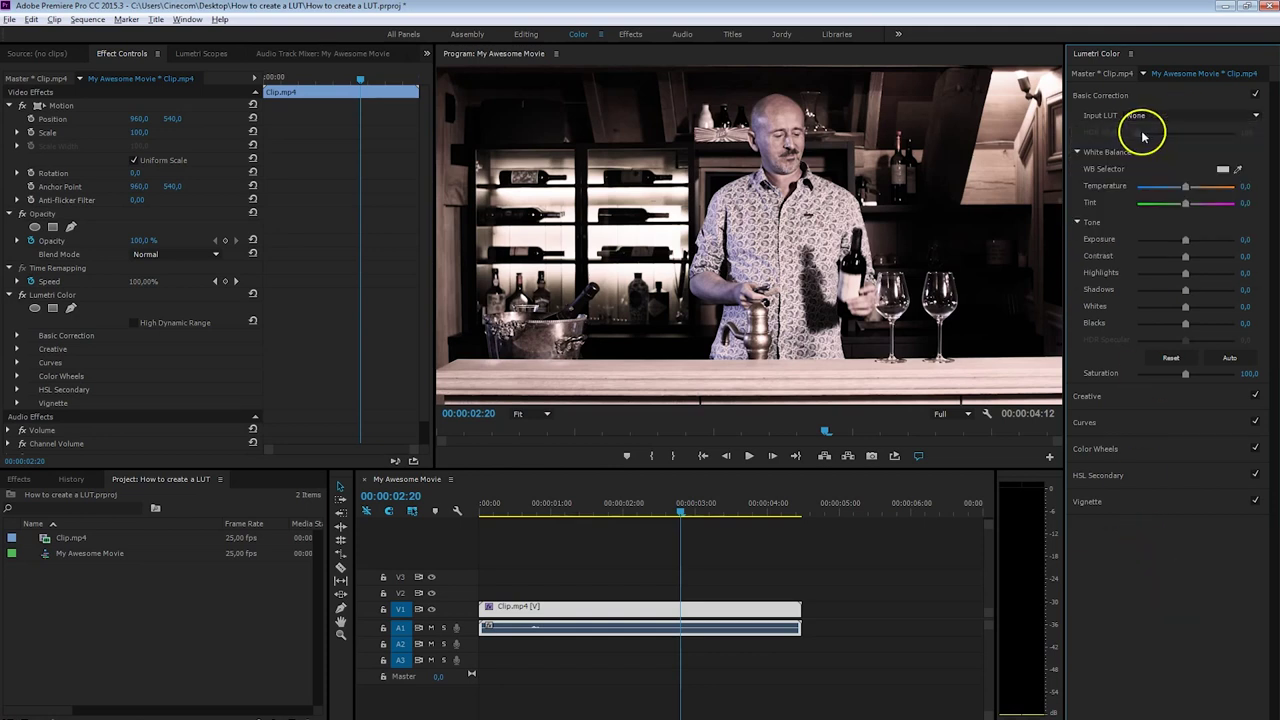
click(1269, 6)
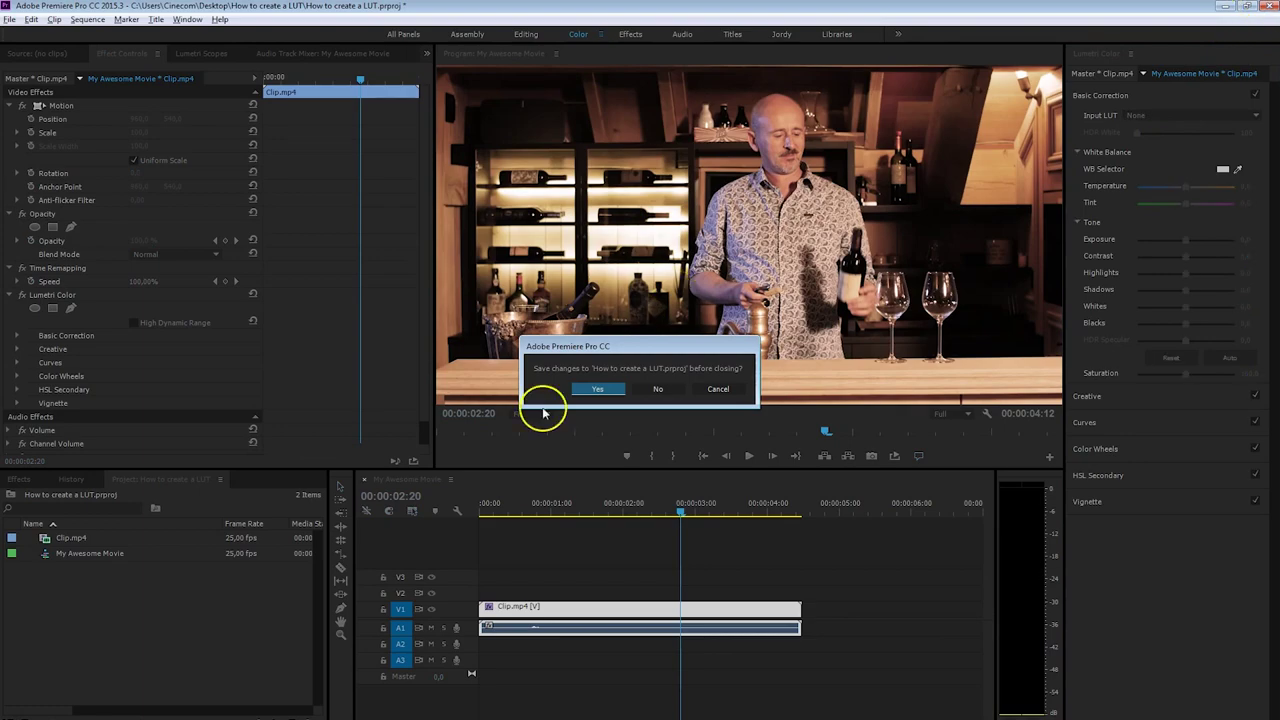
click(591, 389)
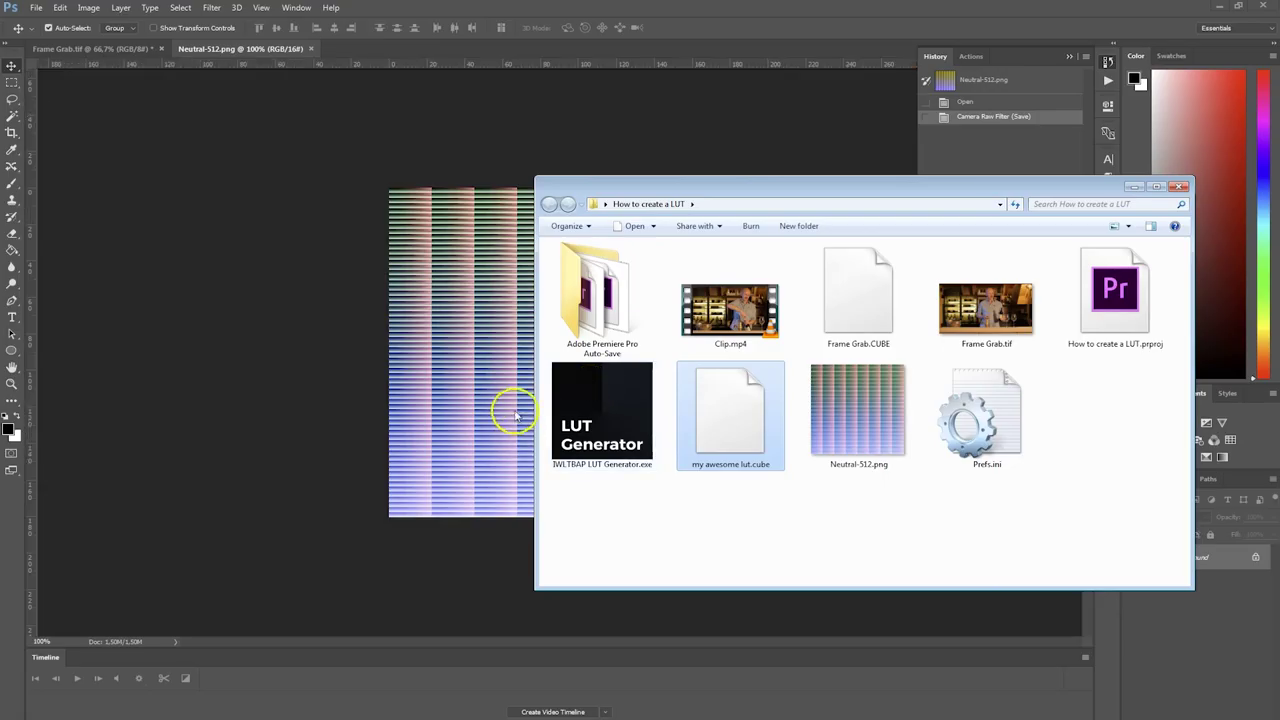
Open Premiere's Lumetri LUTs Creative folder in Explorer
click(140, 708)
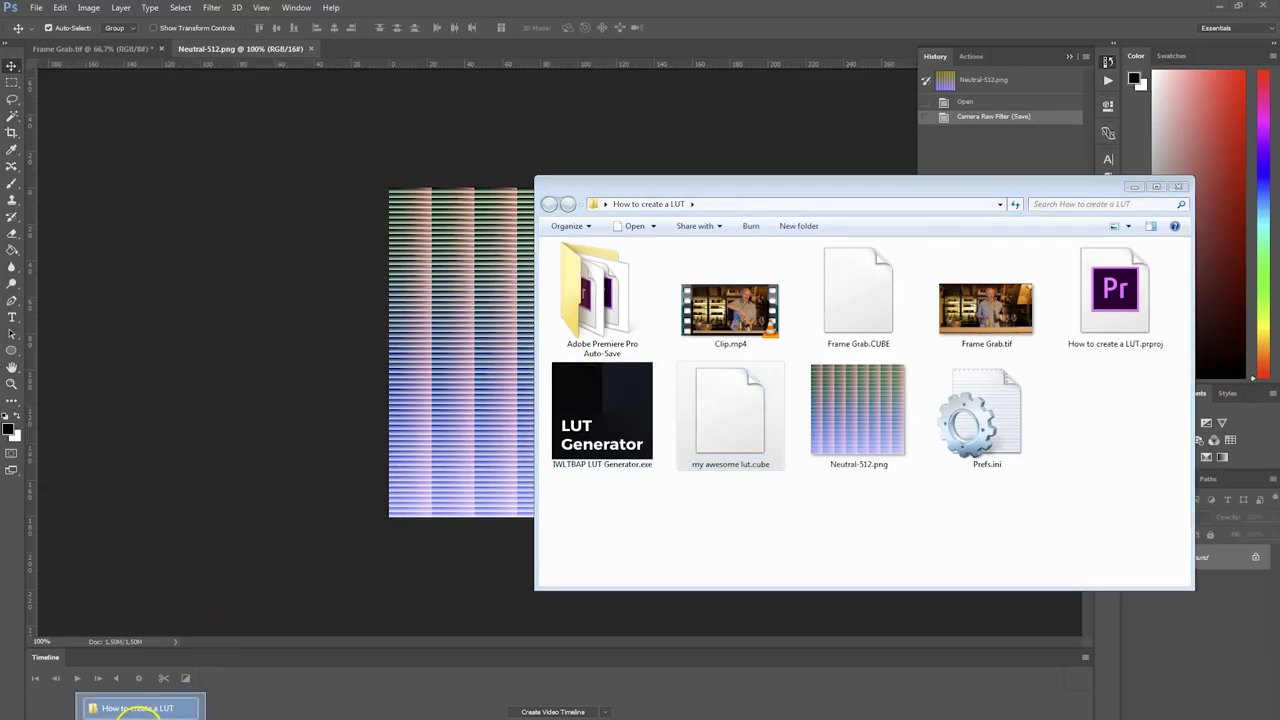
click(135, 709)
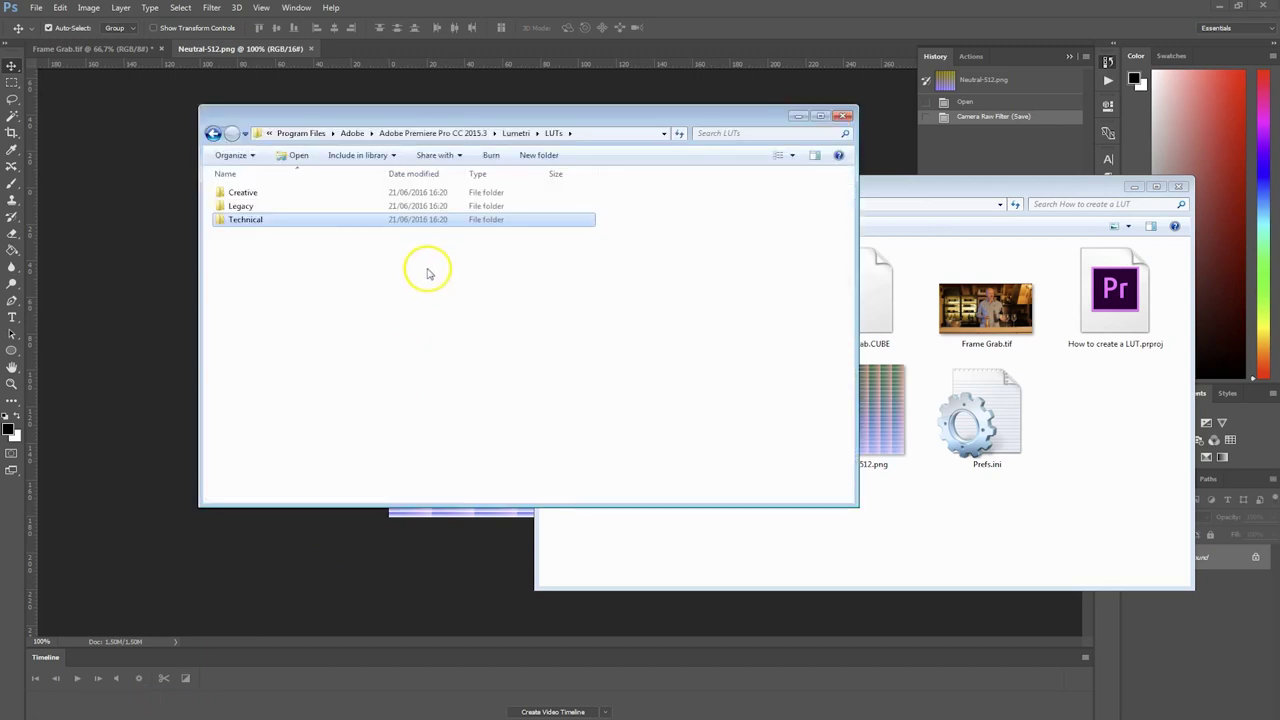
click(620, 134)
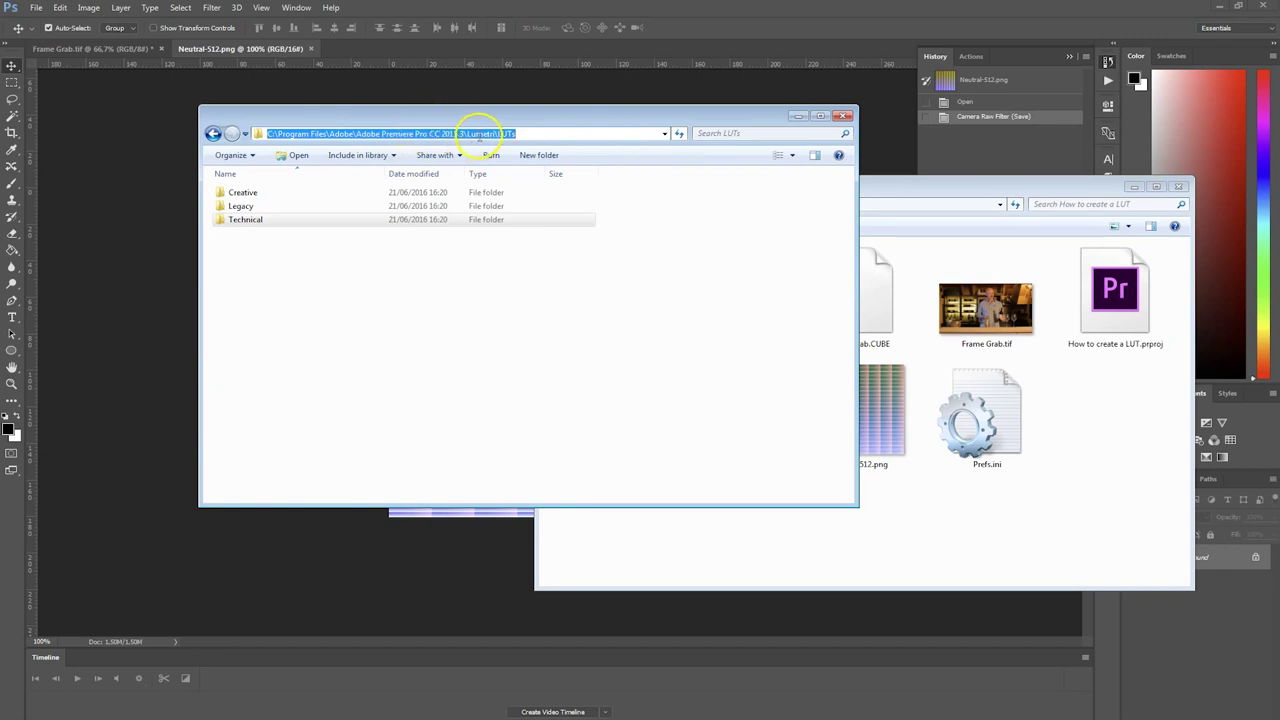
click(507, 313)
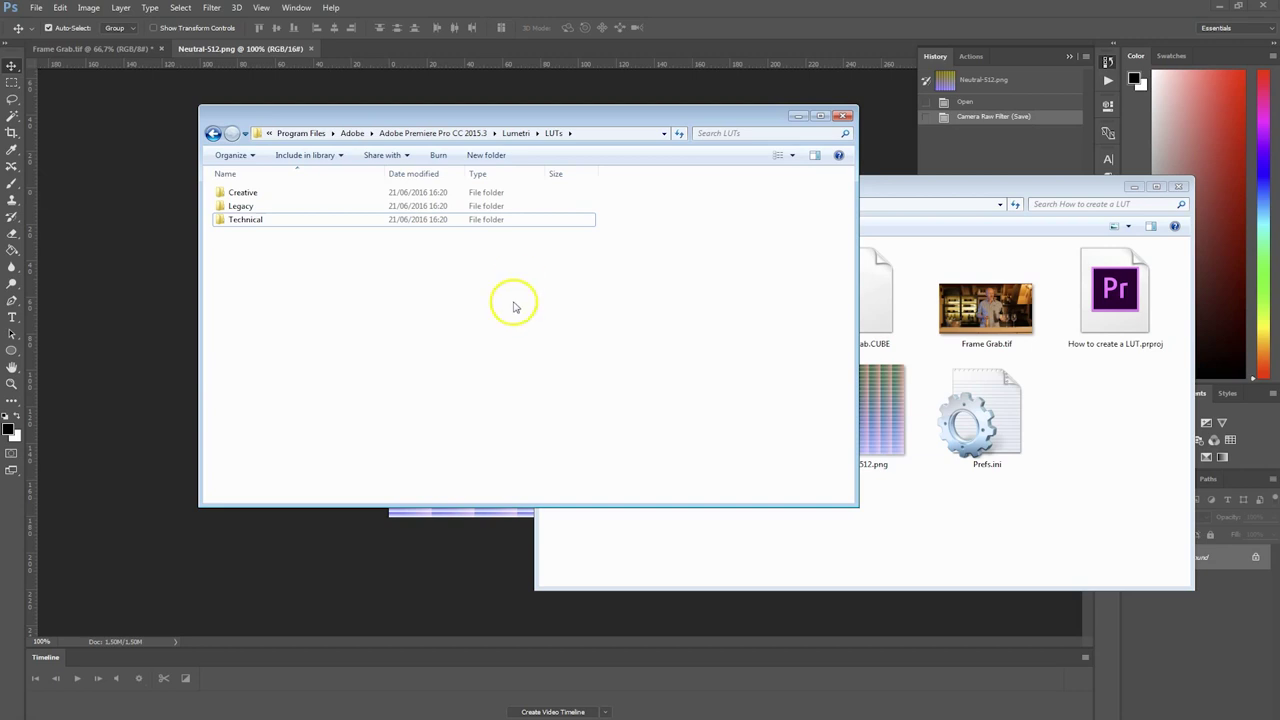
drag(709, 114, 606, 100)
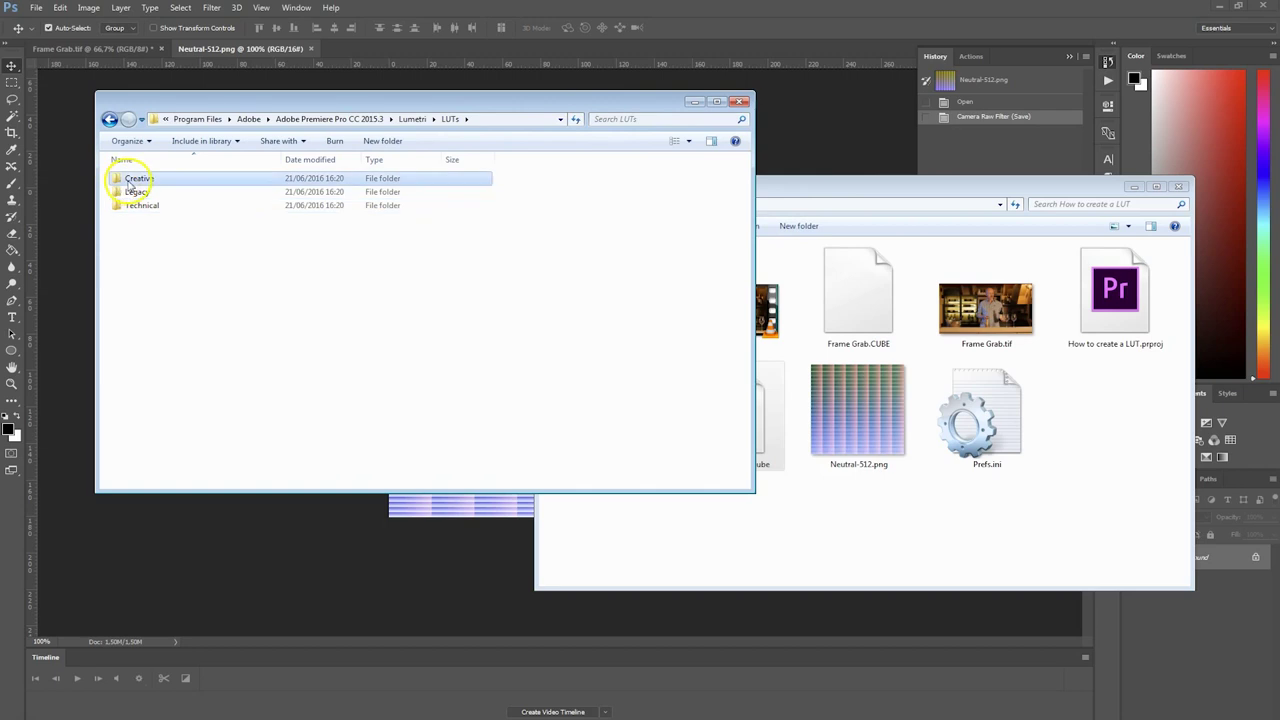
click(144, 209)
click(145, 178)
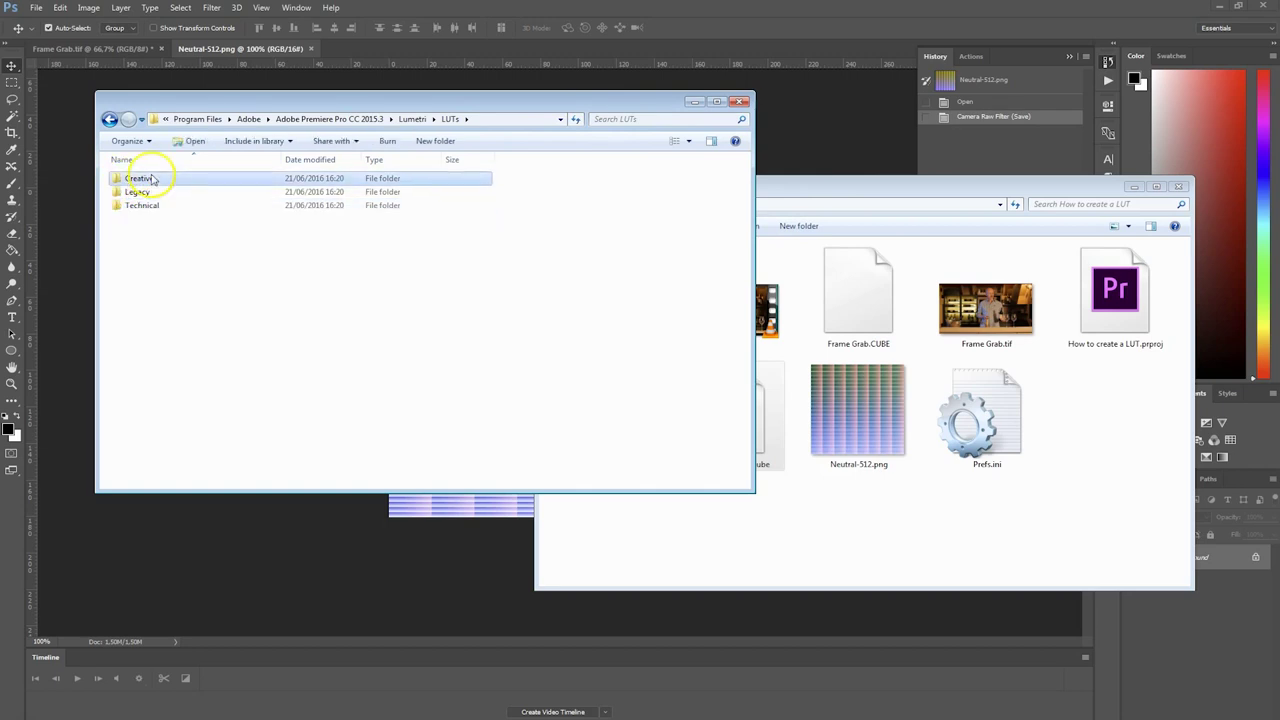
click(151, 209)
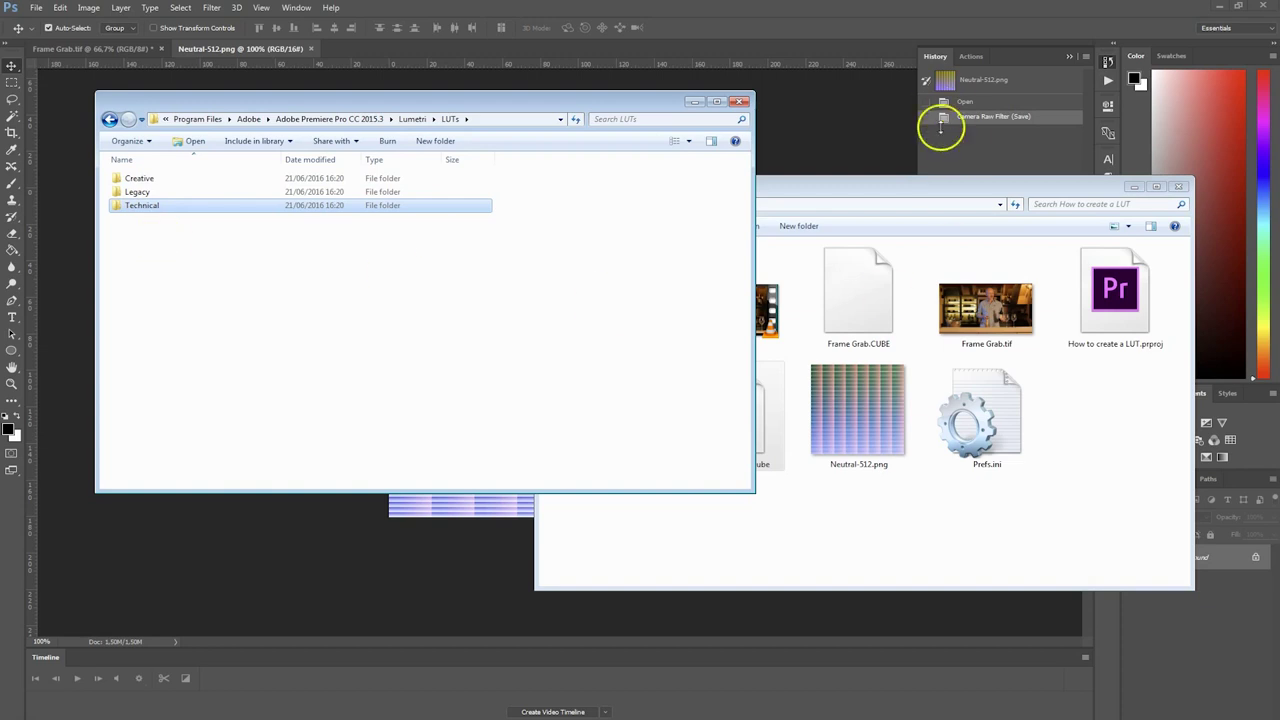
click(200, 280)
double_click(158, 181)
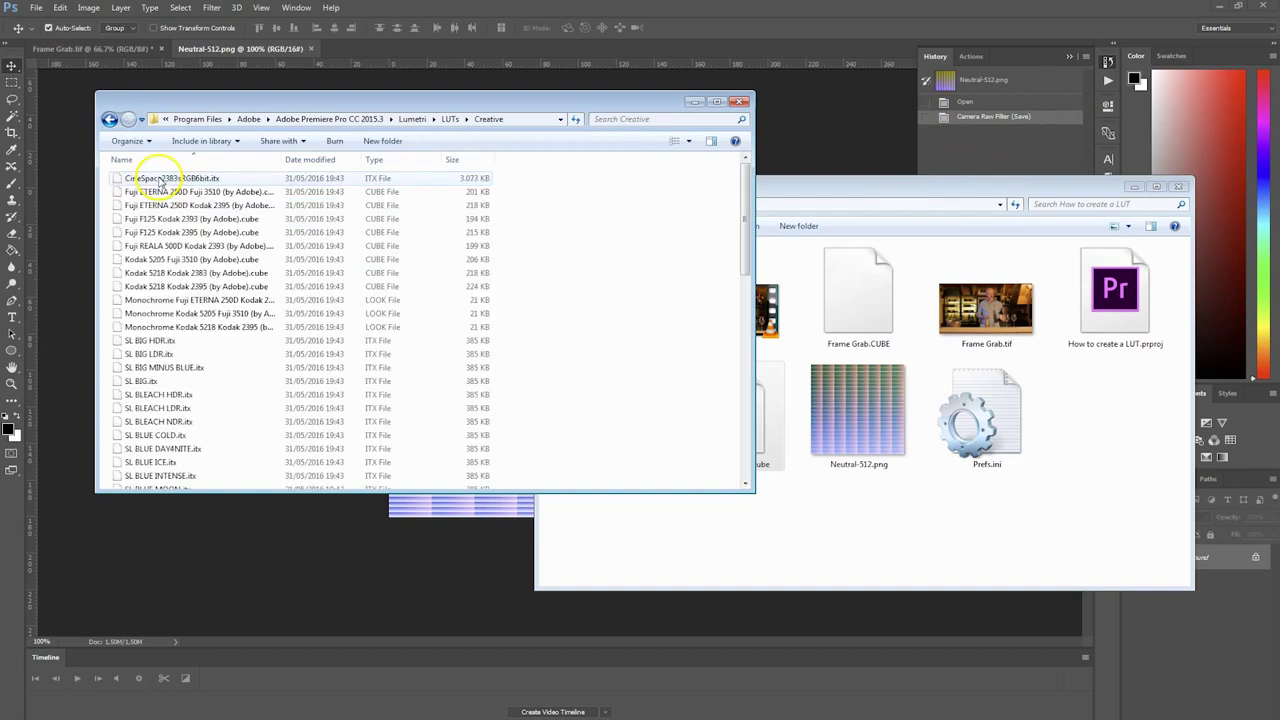
Move my awesome lut.cube into the Creative folder and launch Premiere Pro again
click(894, 528)
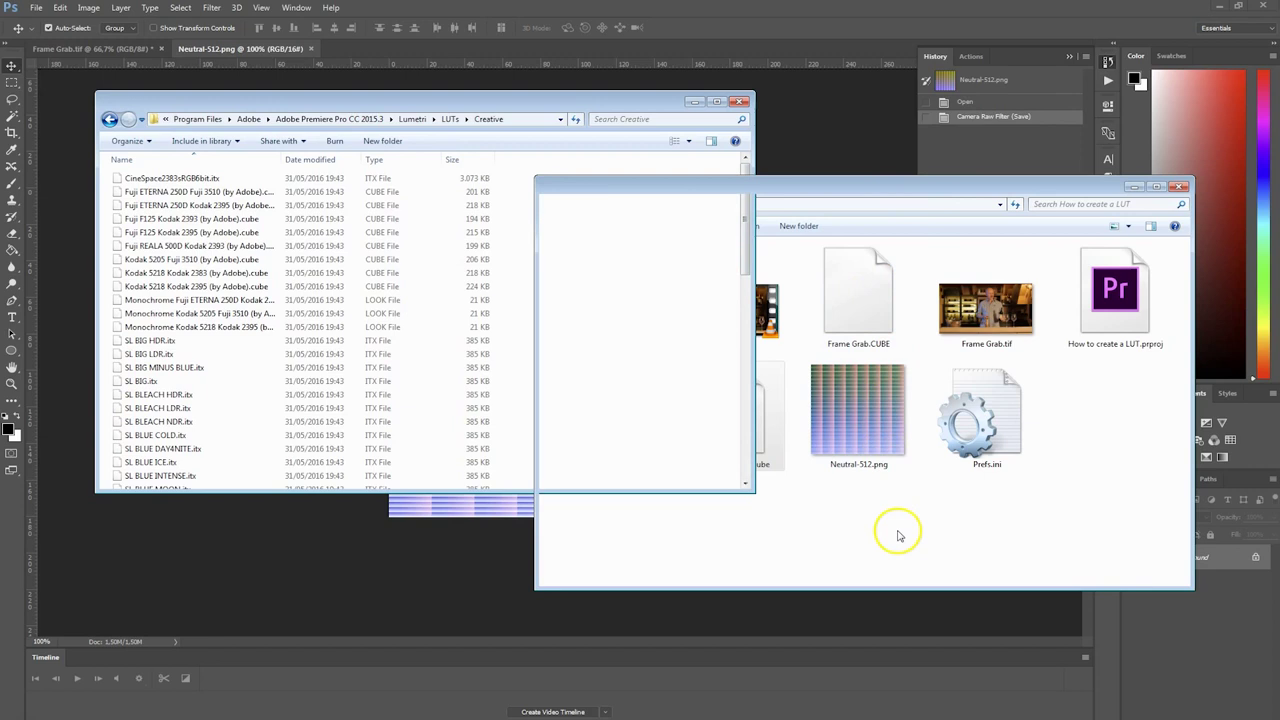
drag(730, 415, 410, 289)
click(243, 694)
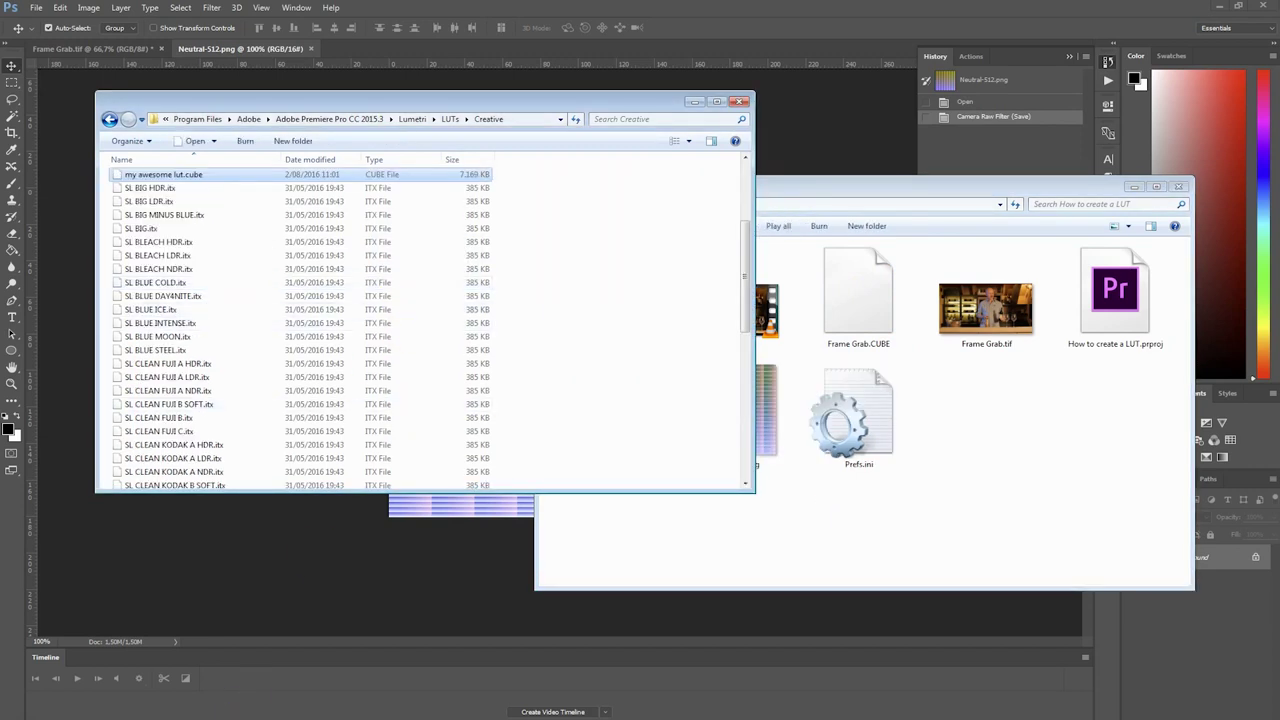
click(465, 304)
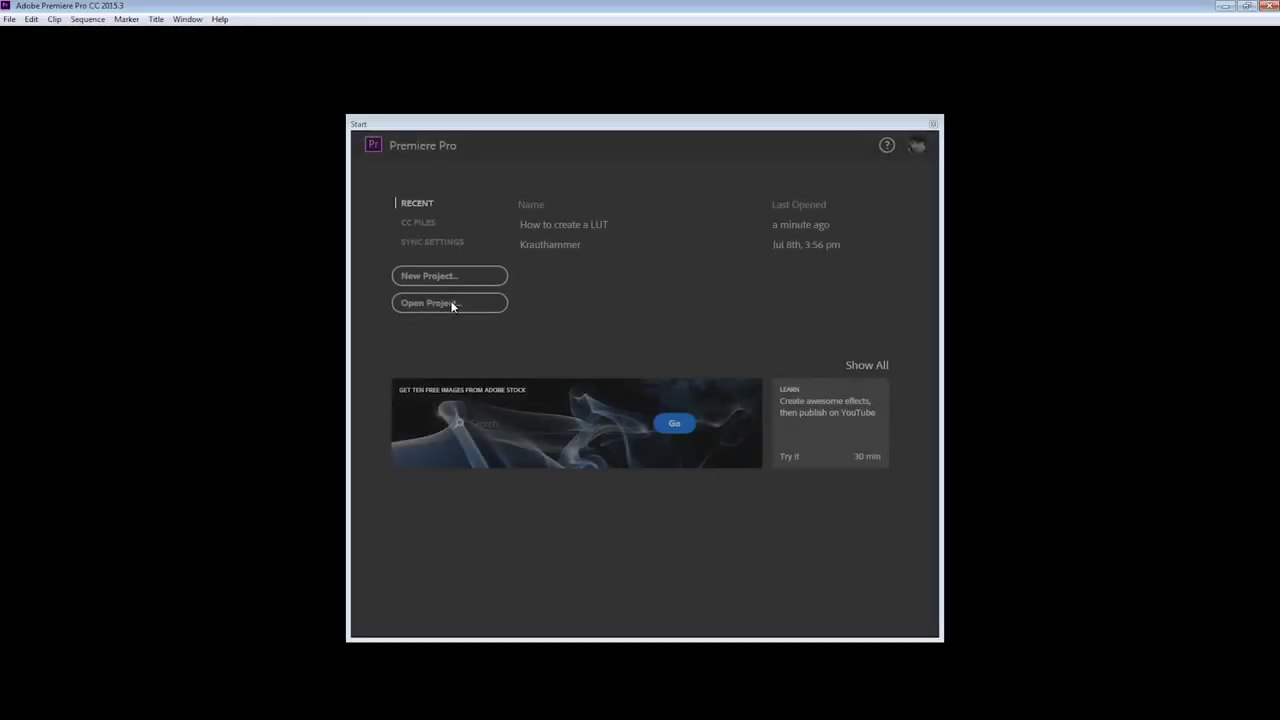
Reopen the How to create a LUT project and choose my awesome lut as the Creative look
click(603, 217)
click(640, 243)
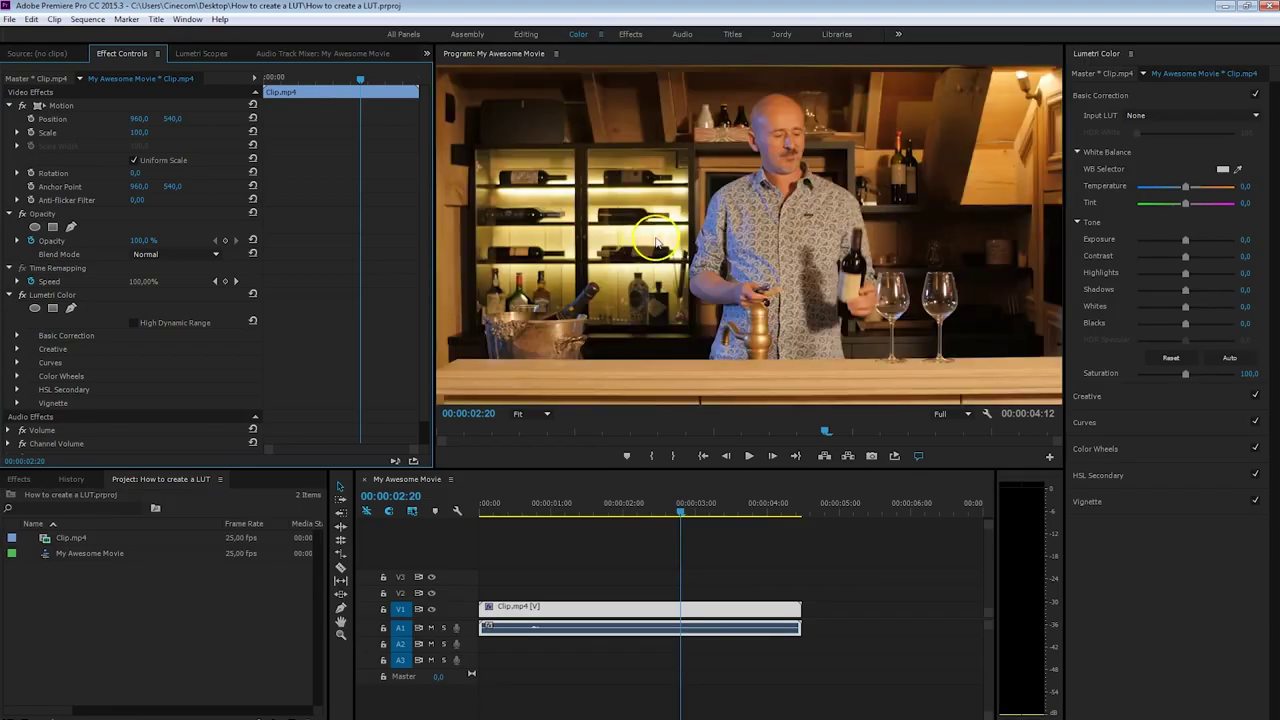
click(1095, 396)
click(1137, 143)
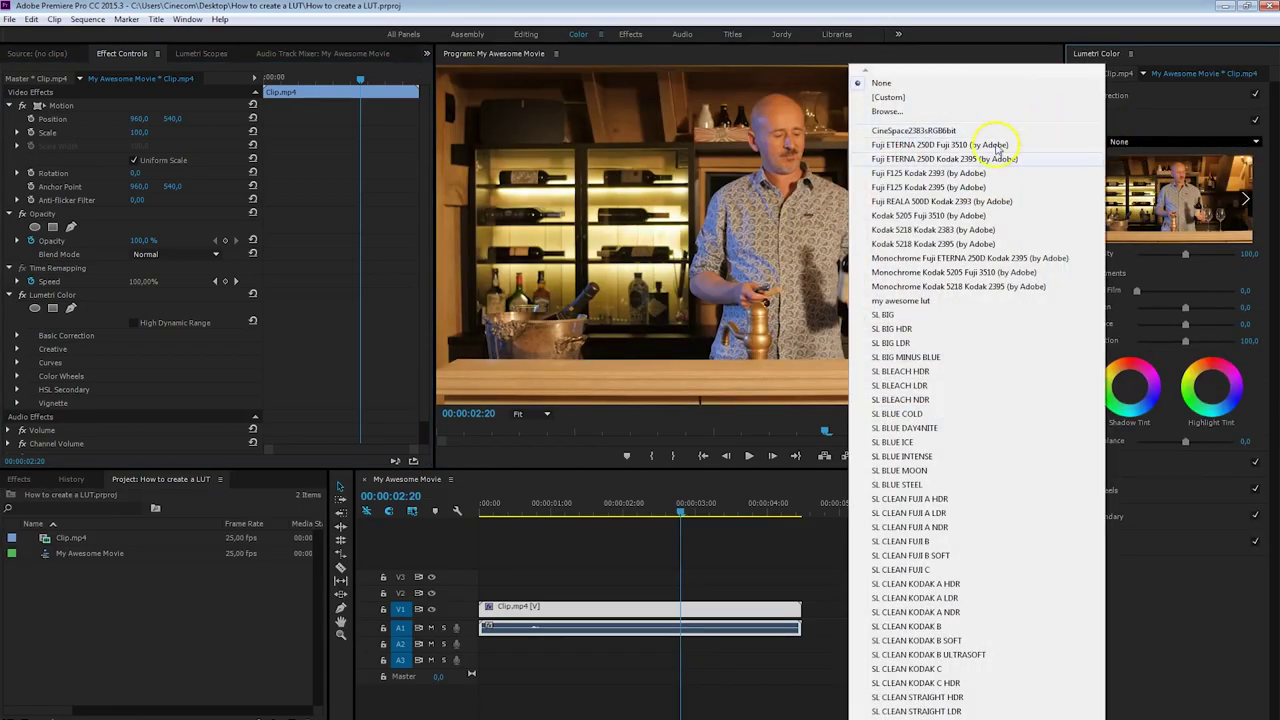
click(967, 303)
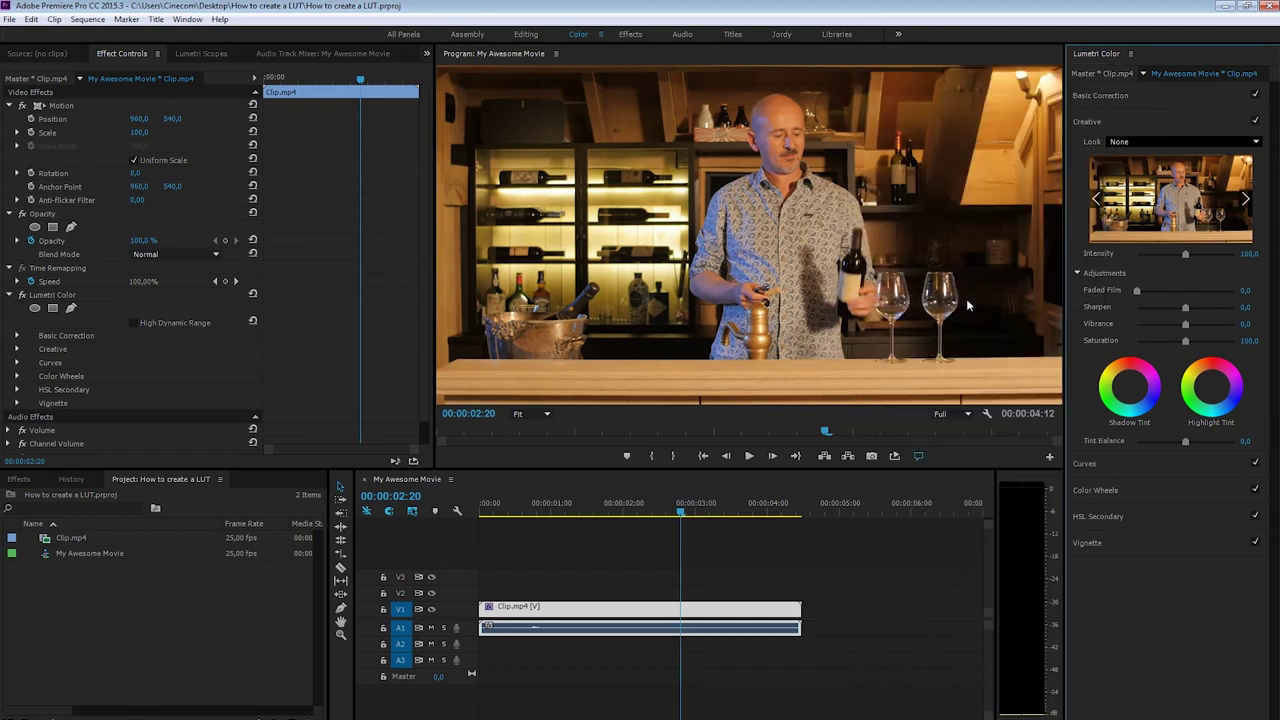